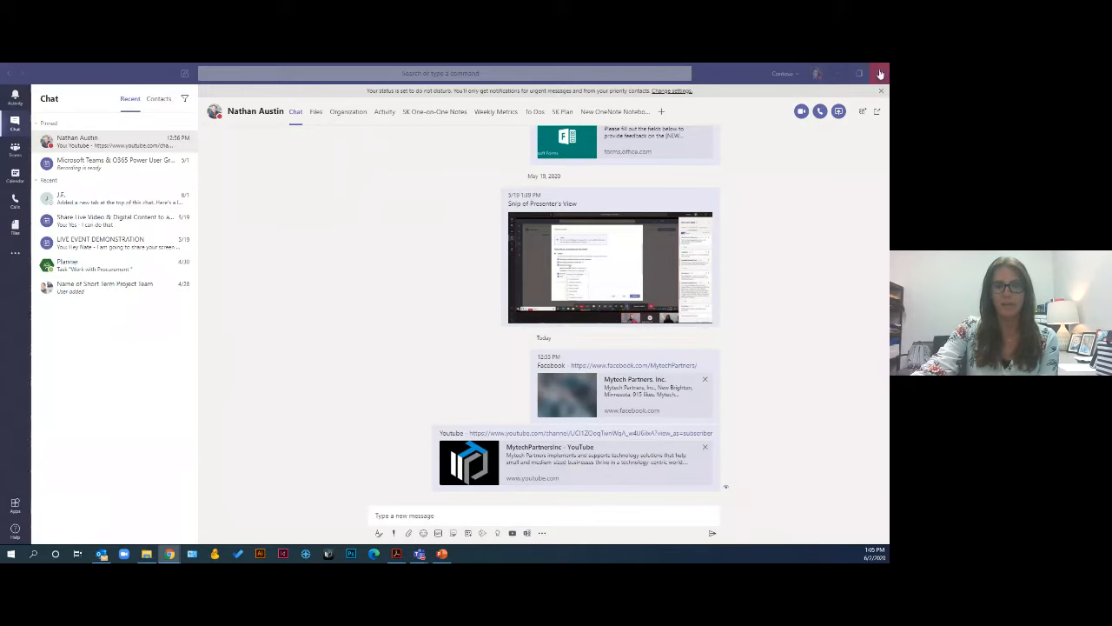
Close the Teams window and load the Office home page in the browser
left_click(880, 75)
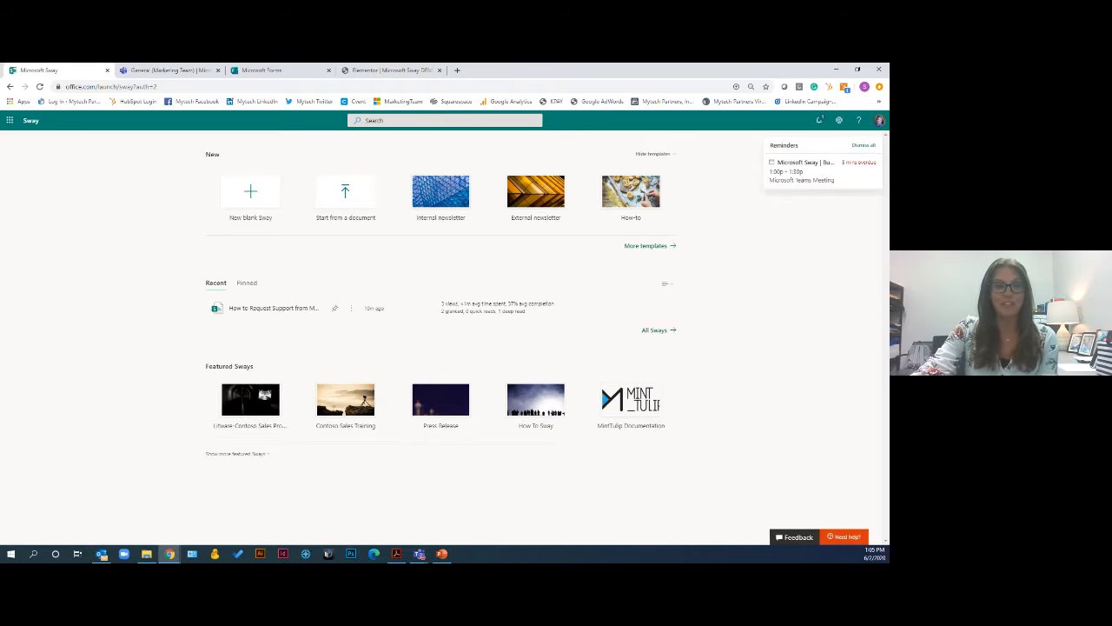
left_click(107, 86)
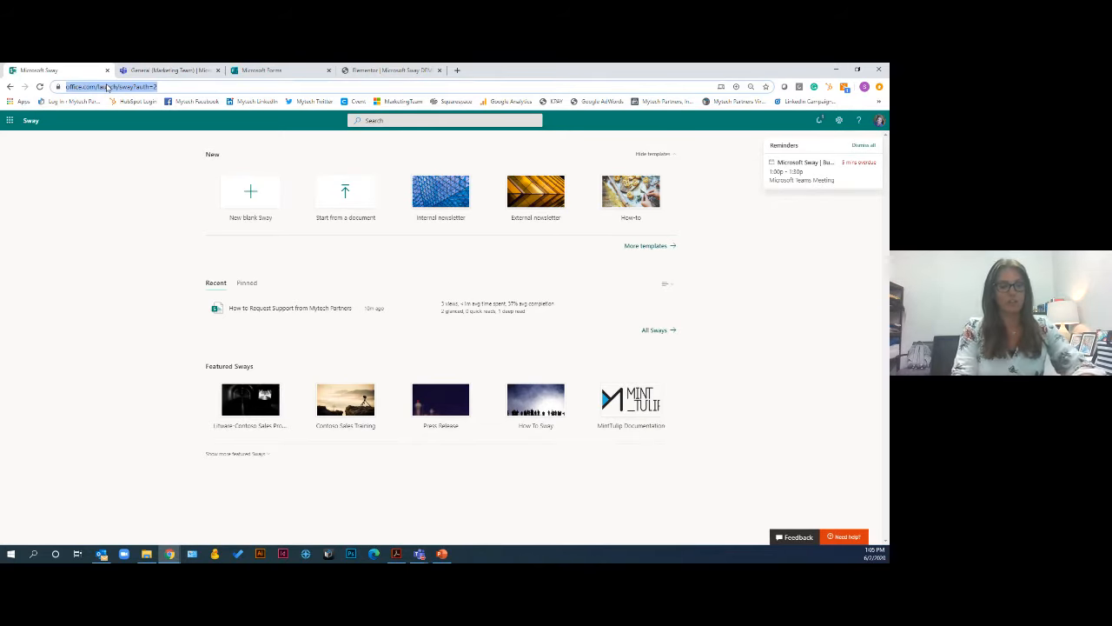
type("office")
key("Return")
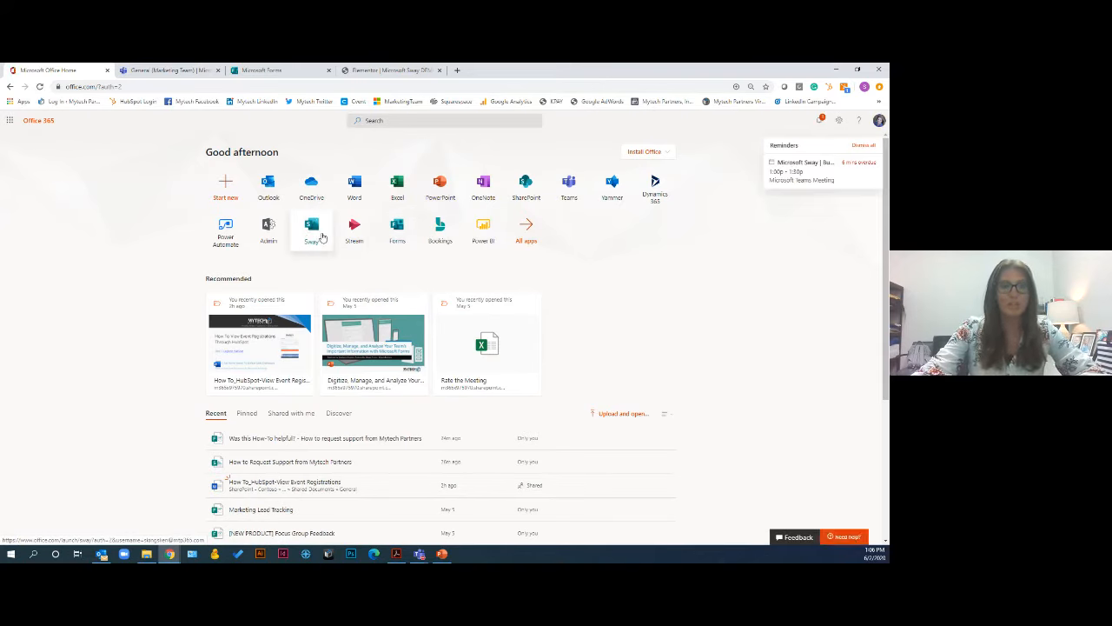
Open Sway from the full list of Office apps
left_click(9, 122)
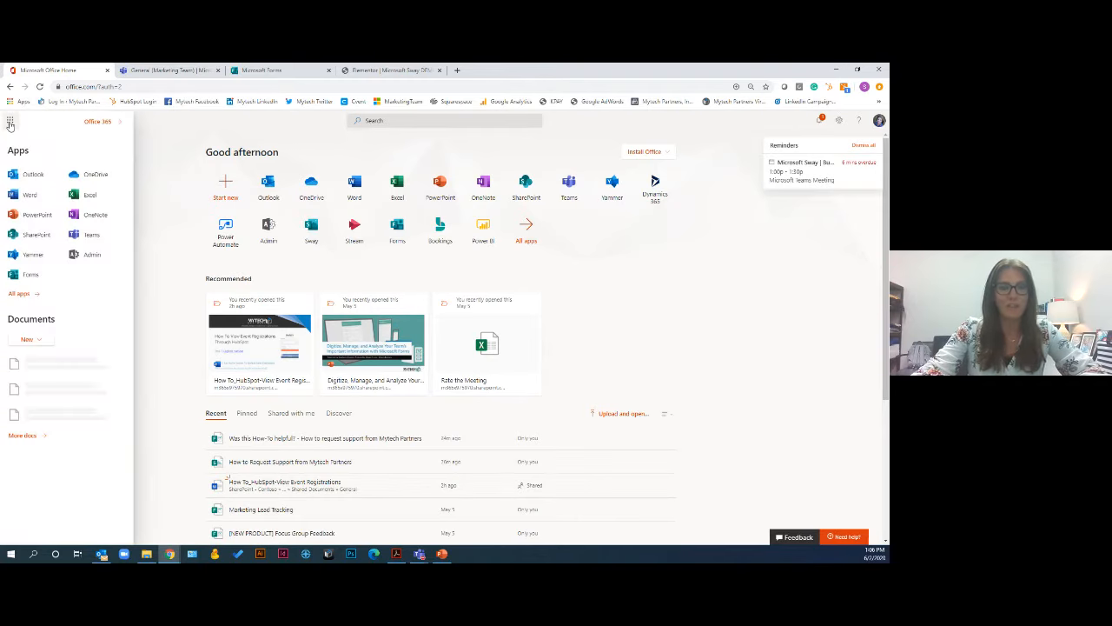
left_click(20, 295)
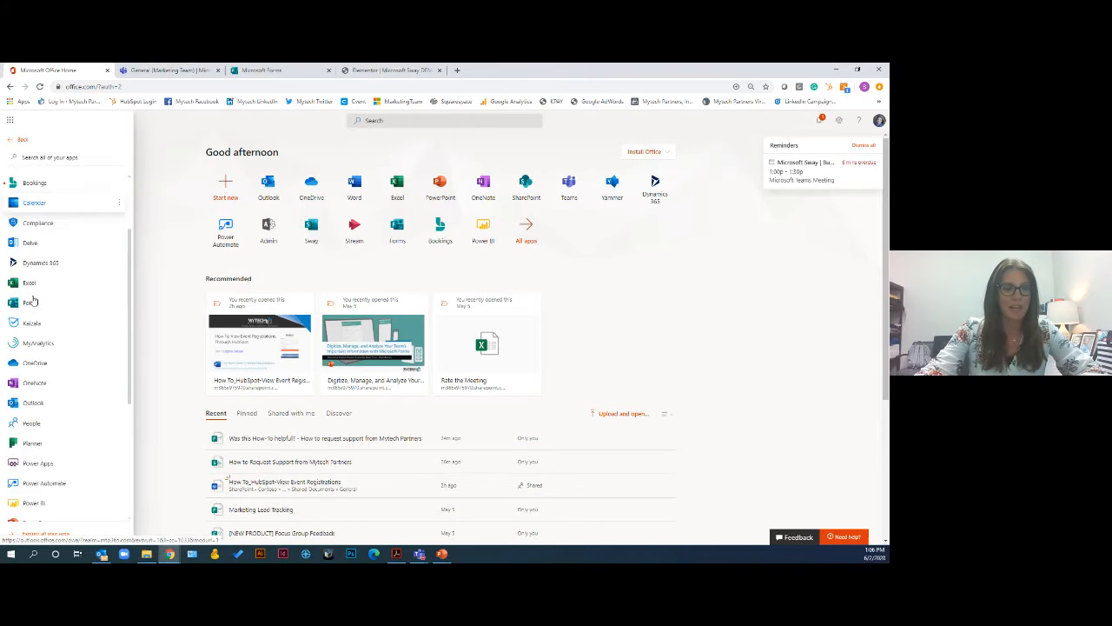
scroll(34, 300, "down", 5)
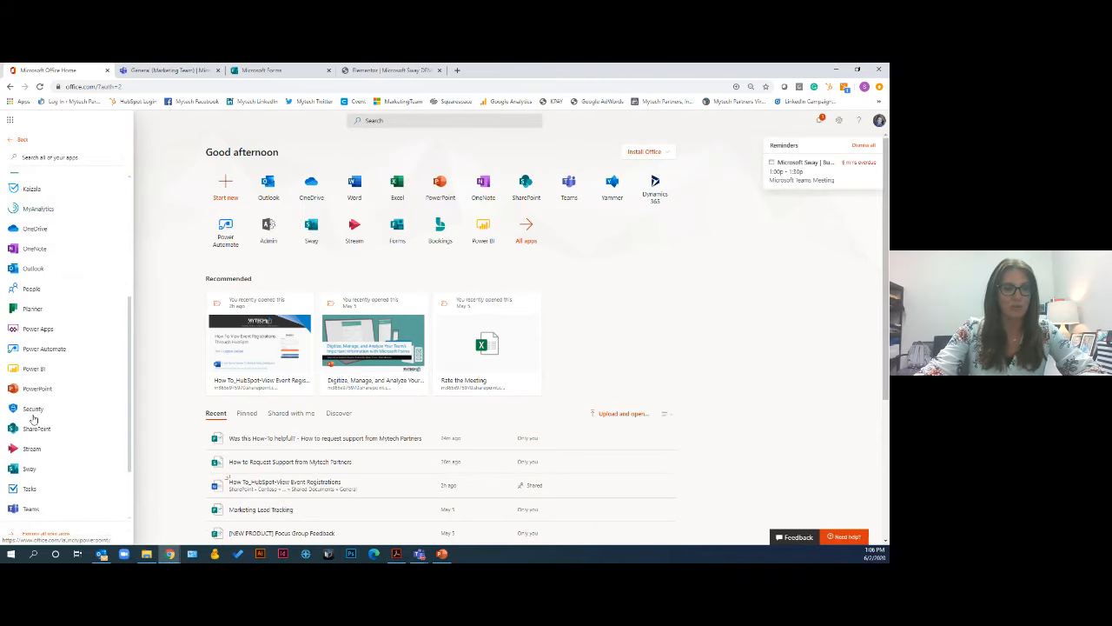
left_click(30, 469)
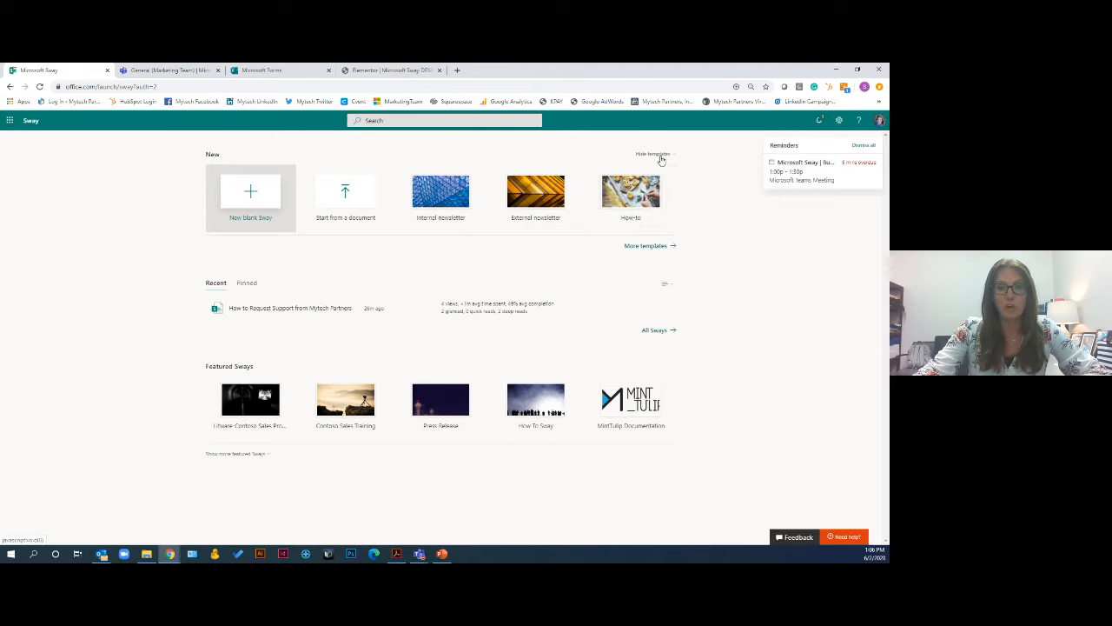
Browse the full Sway template gallery and open the Internal newsletter template
left_click(656, 248)
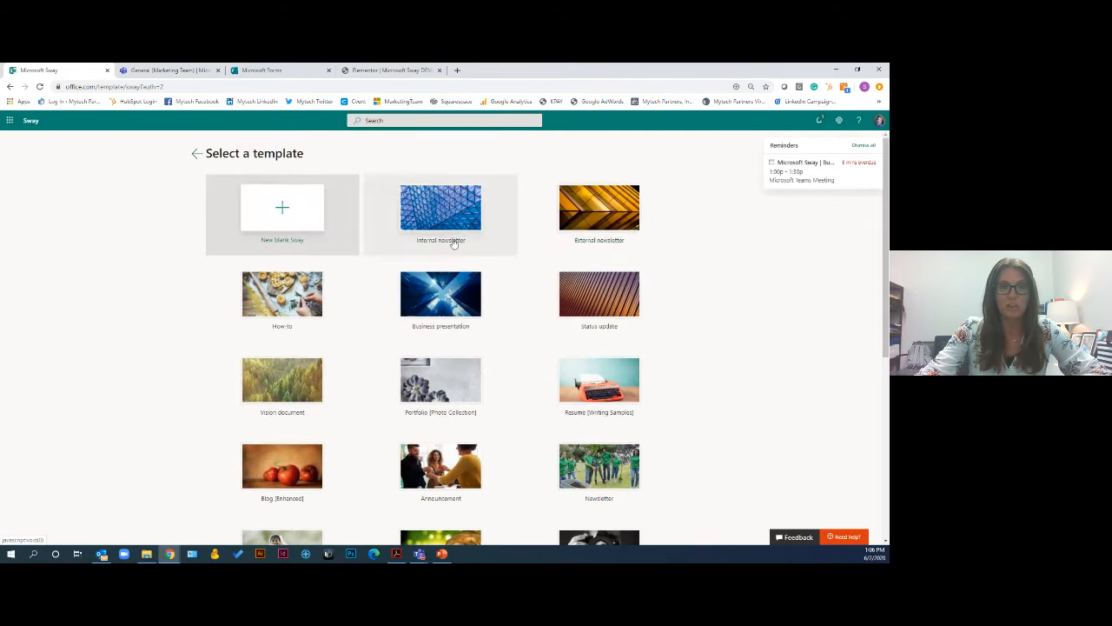
scroll(458, 247, "down", 5)
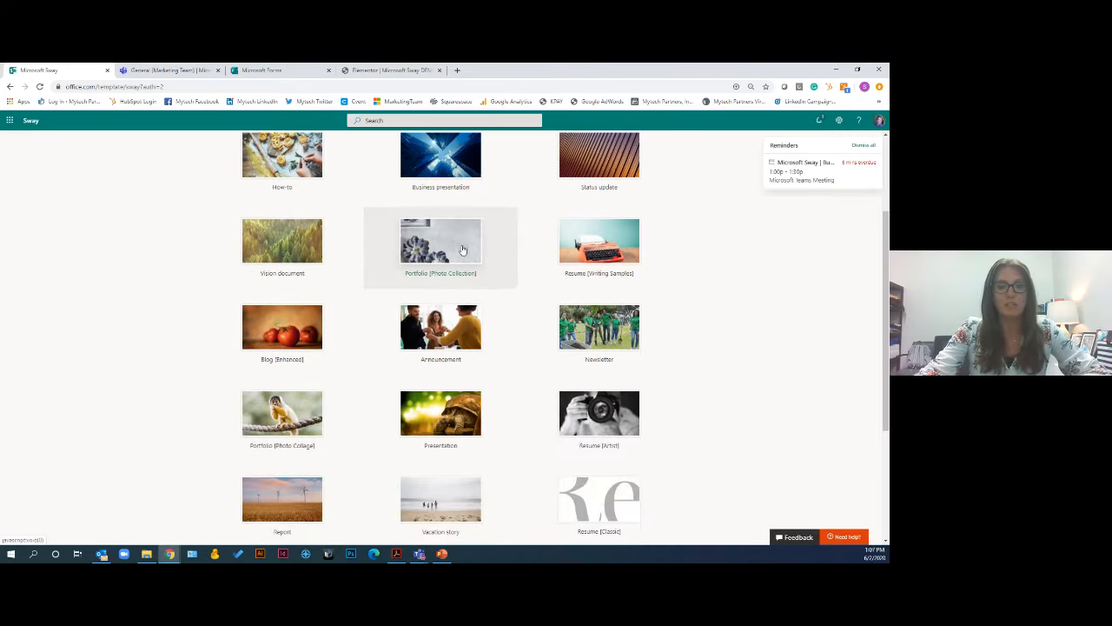
scroll(463, 249, "down", 1)
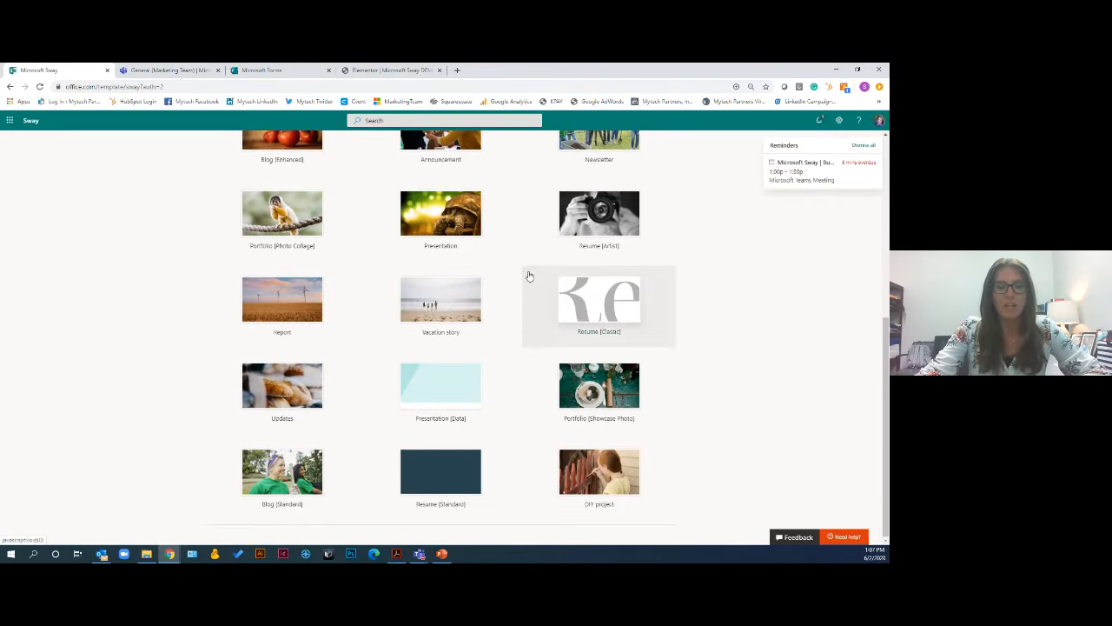
scroll(529, 270, "up", 5)
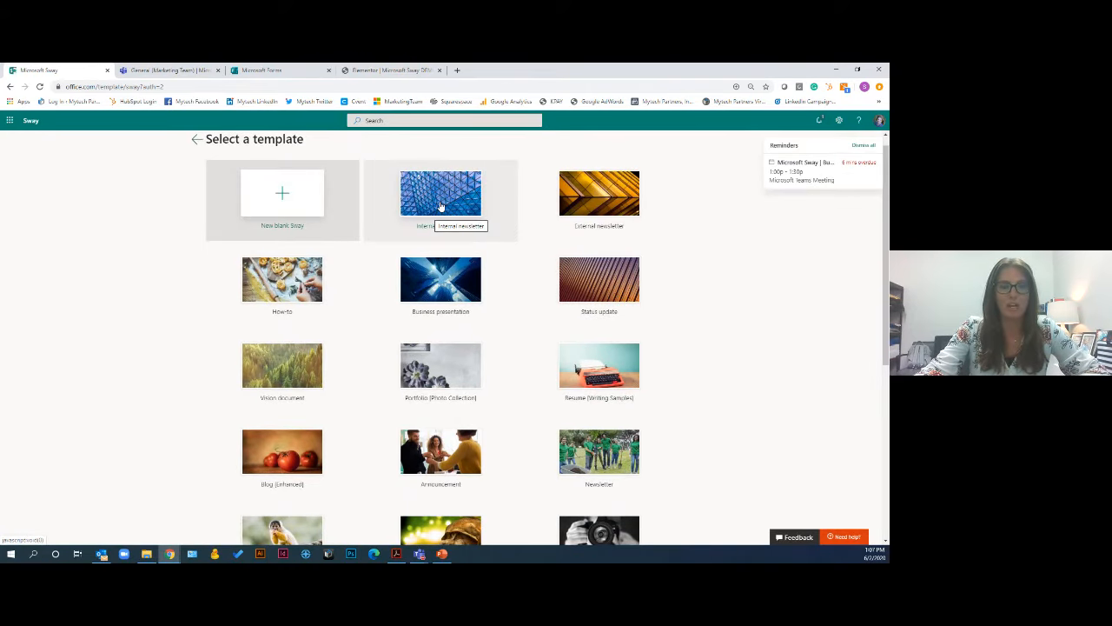
left_click(441, 205)
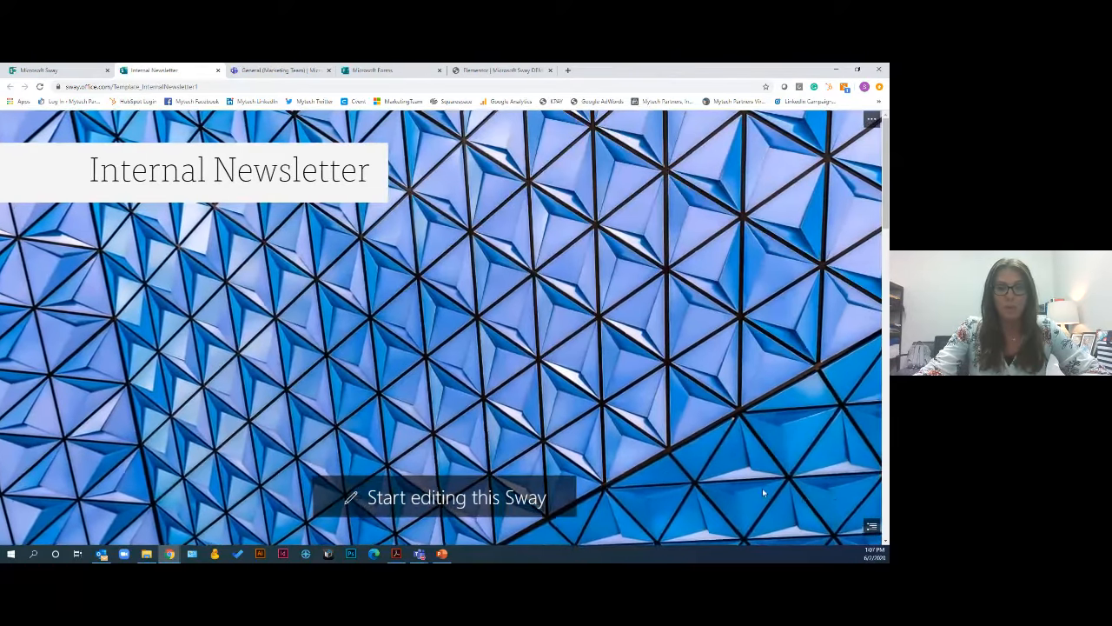
Look through the Internal Newsletter template from the title image to the chart in the What's New section
scroll(763, 488, "down", 3)
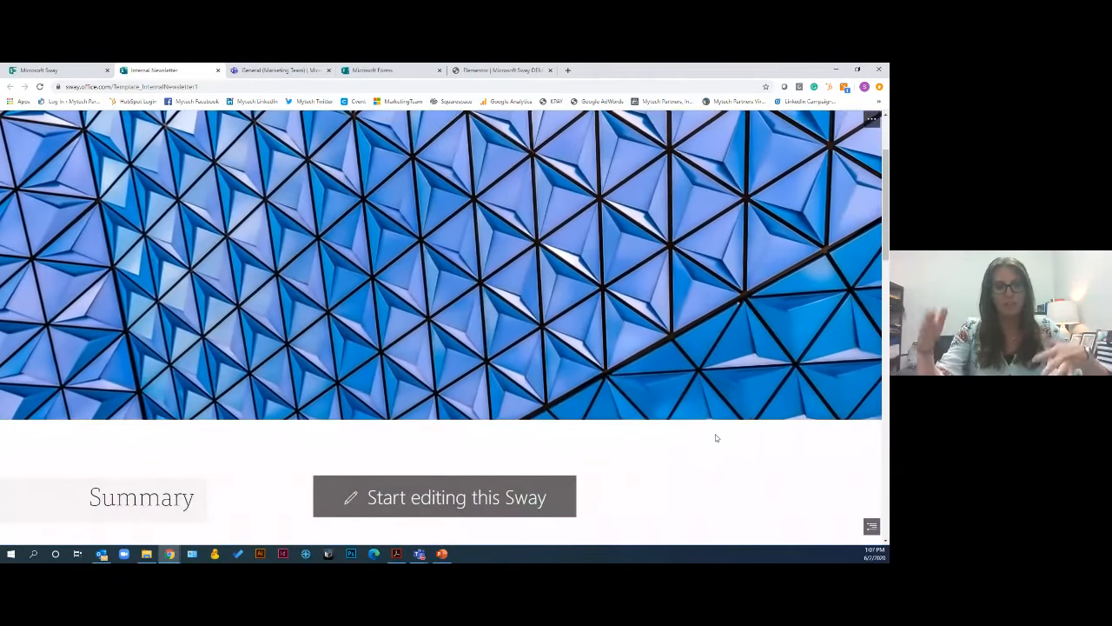
scroll(689, 422, "down", 2)
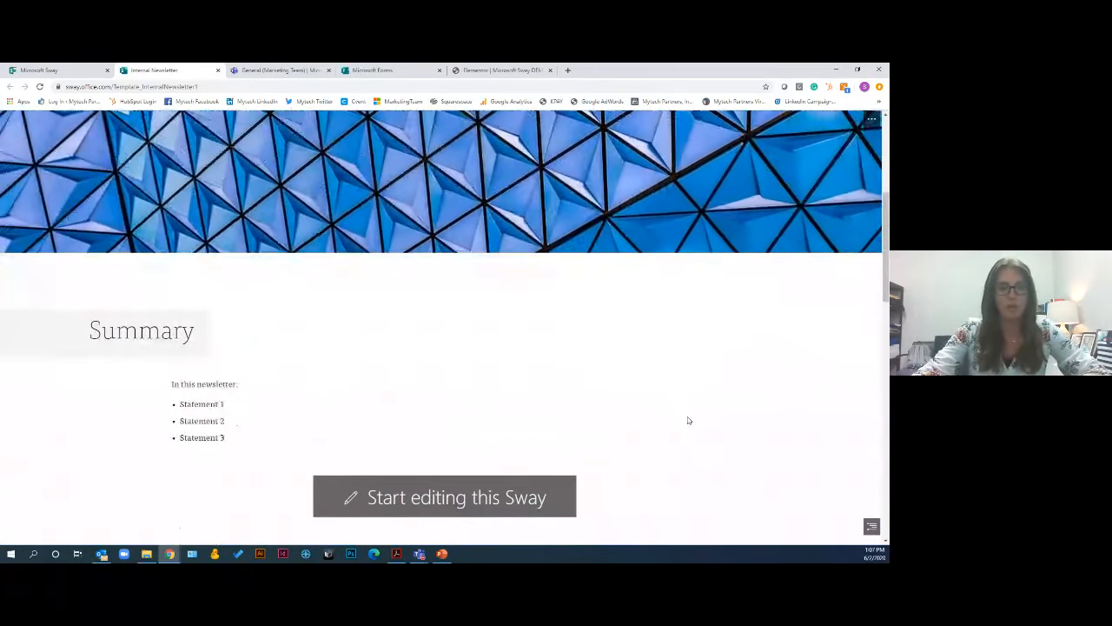
scroll(690, 418, "down", 1)
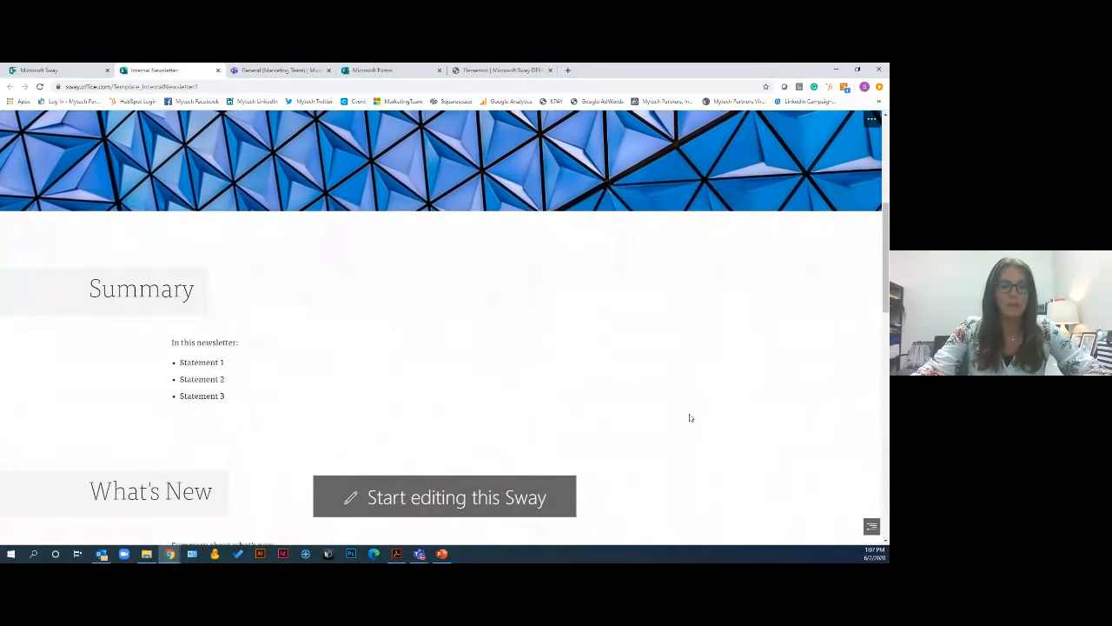
scroll(690, 418, "down", 1)
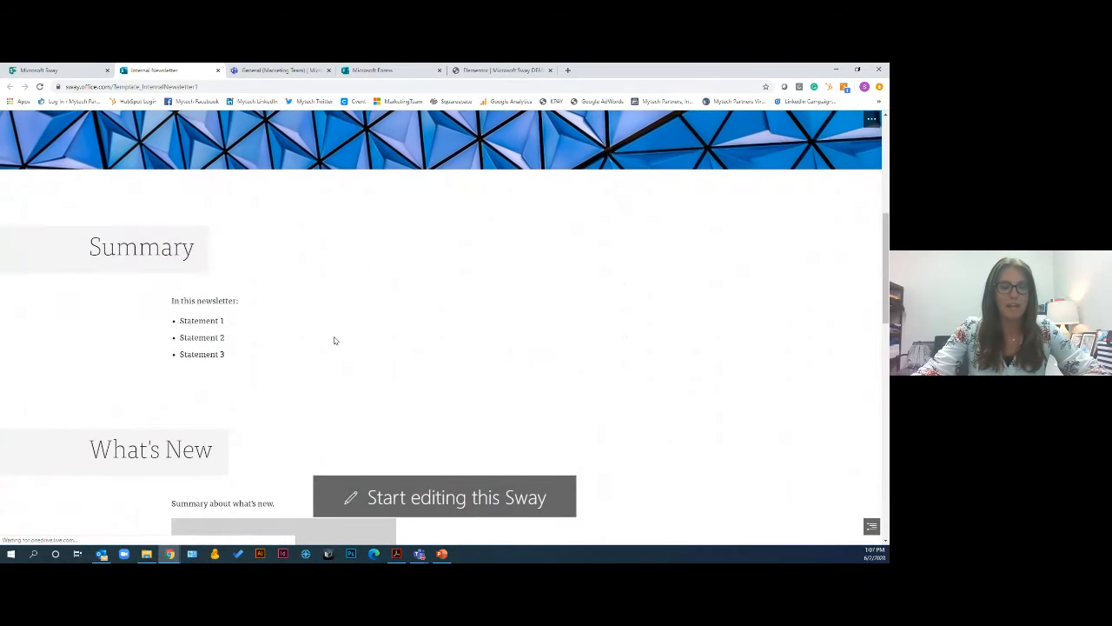
scroll(335, 341, "down", 1)
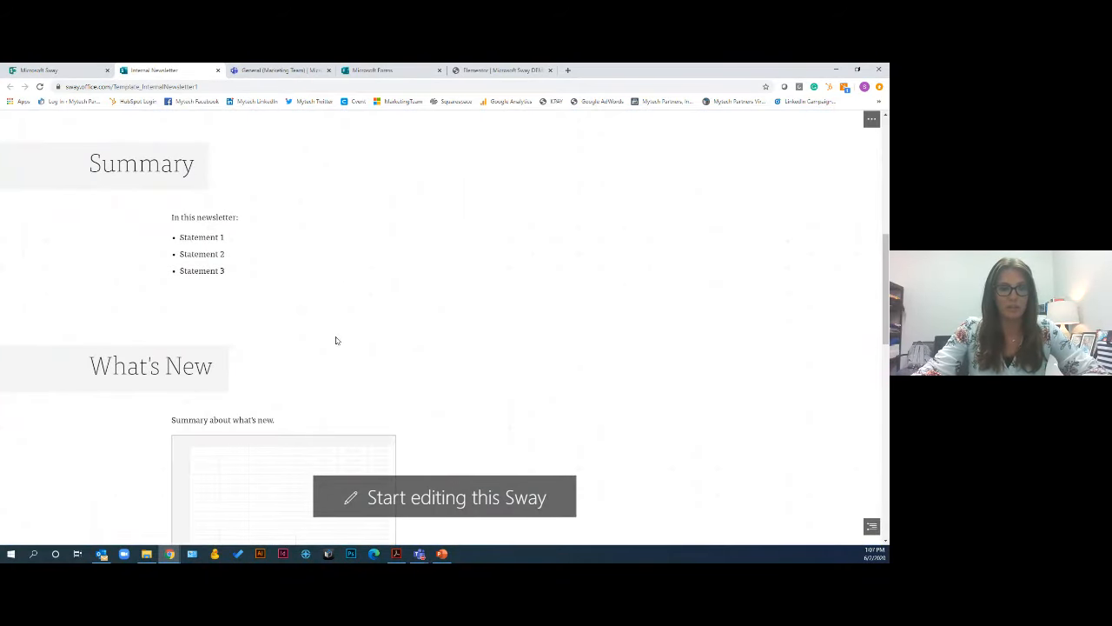
scroll(336, 341, "down", 1)
scroll(337, 340, "down", 1)
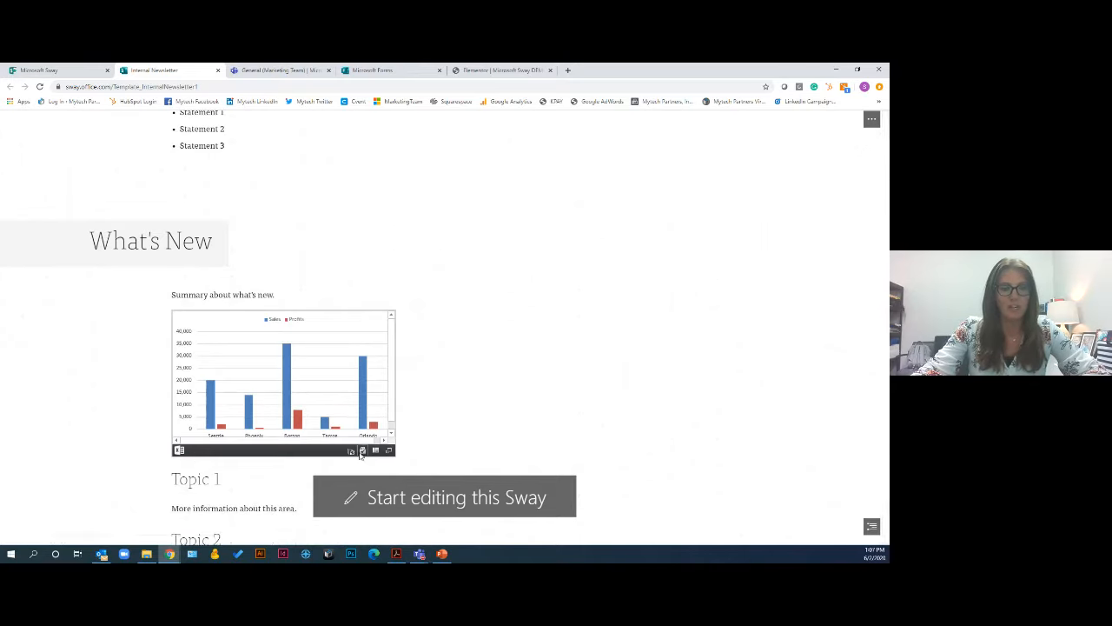
Follow the Excel link of the What's New chart, return to the newsletter preview and review its remaining sections through Upcoming Events
left_click(180, 452)
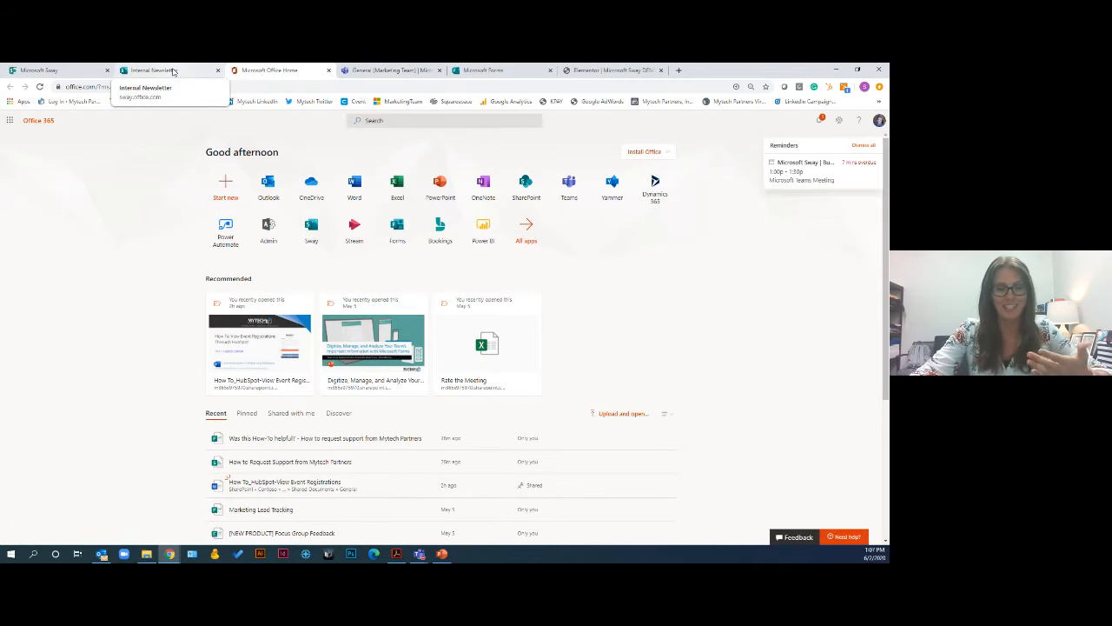
left_click(173, 72)
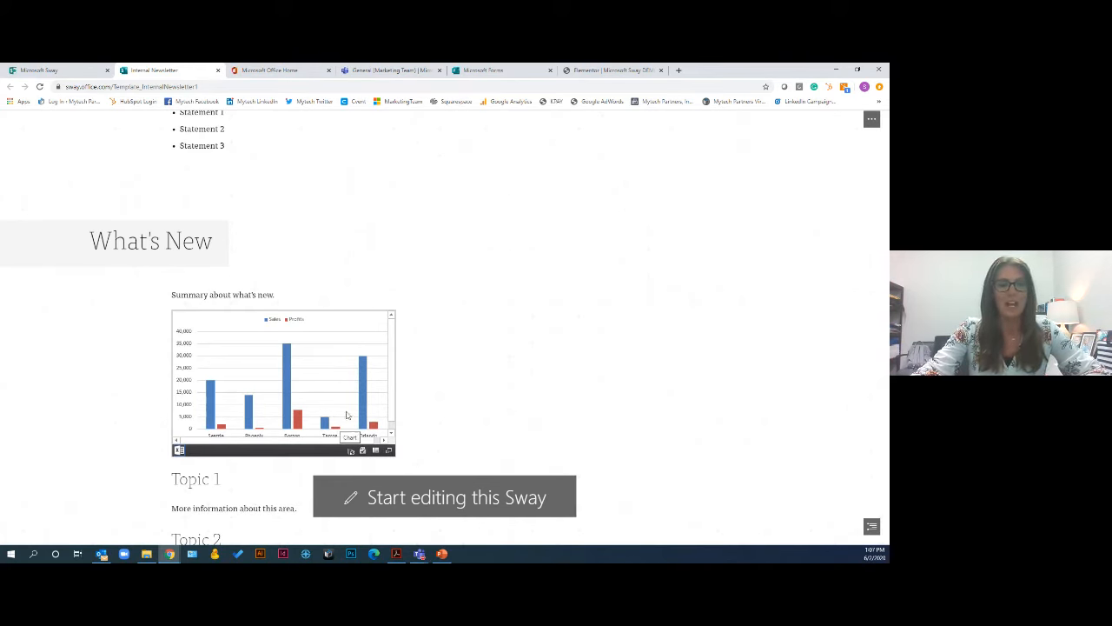
scroll(308, 414, "down", 1)
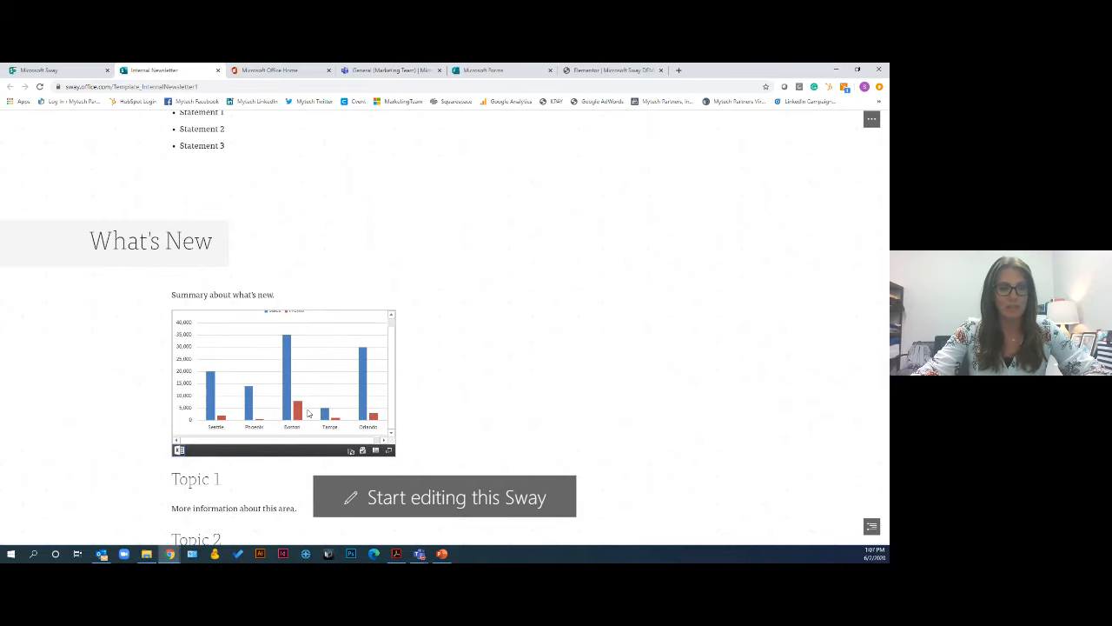
scroll(469, 426, "down", 7)
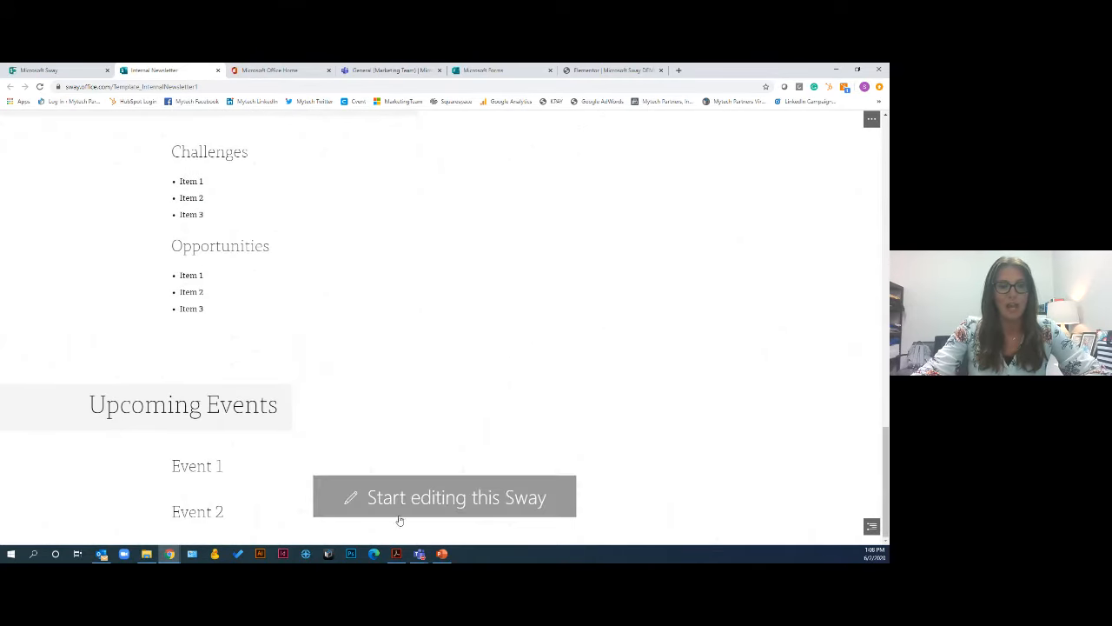
scroll(435, 395, "up", 7)
scroll(437, 400, "up", 5)
Try to start editing a copy of the Internal Newsletter template from its preview
left_click(439, 511)
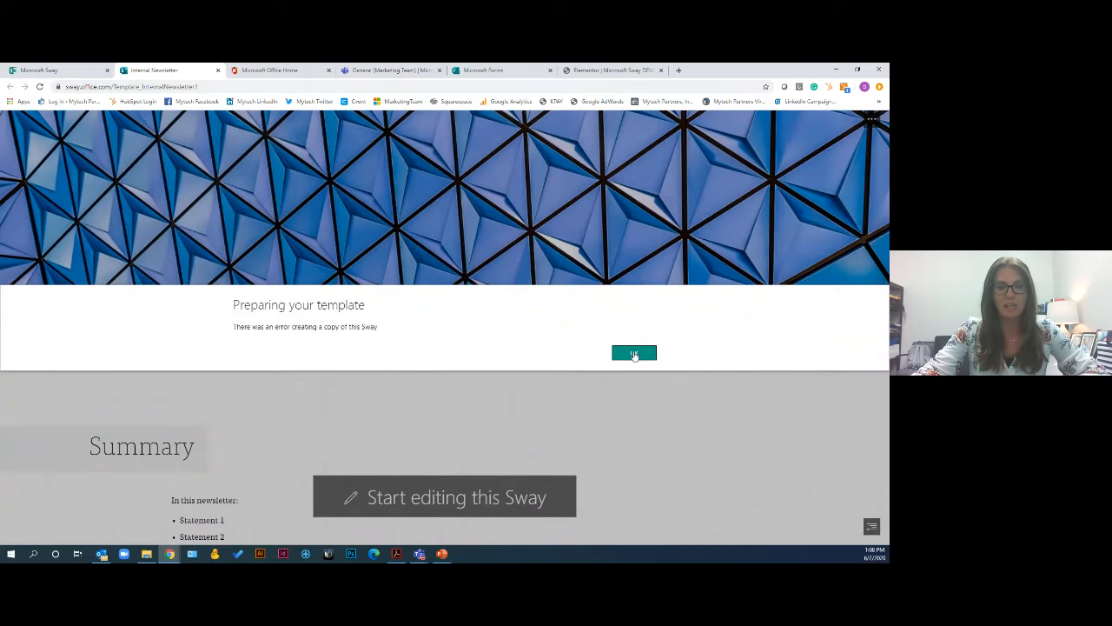
left_click(635, 353)
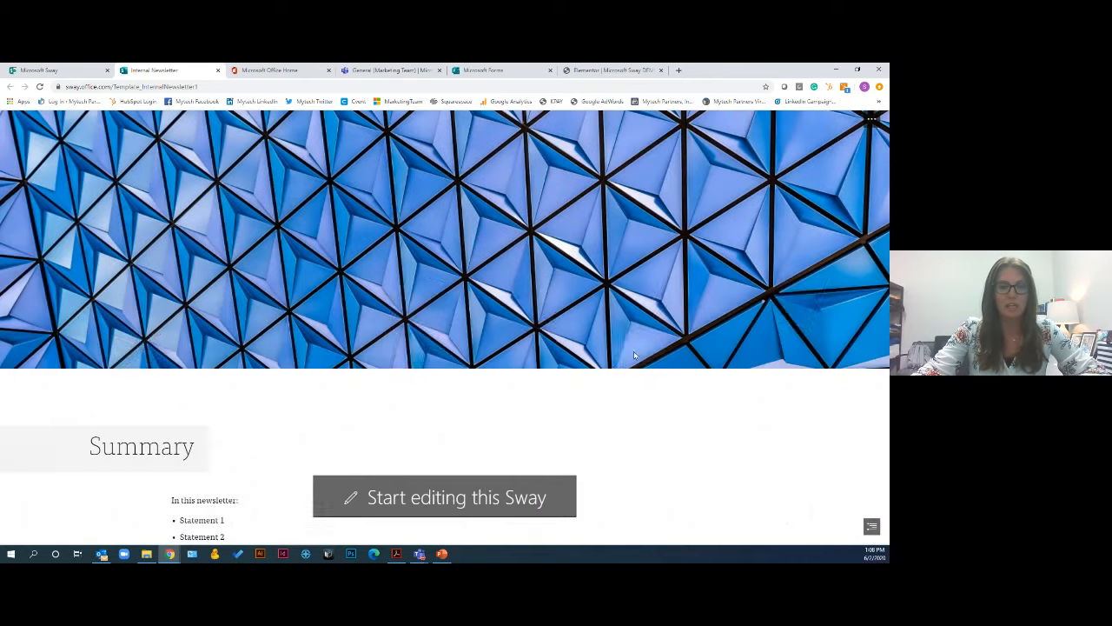
left_click(432, 510)
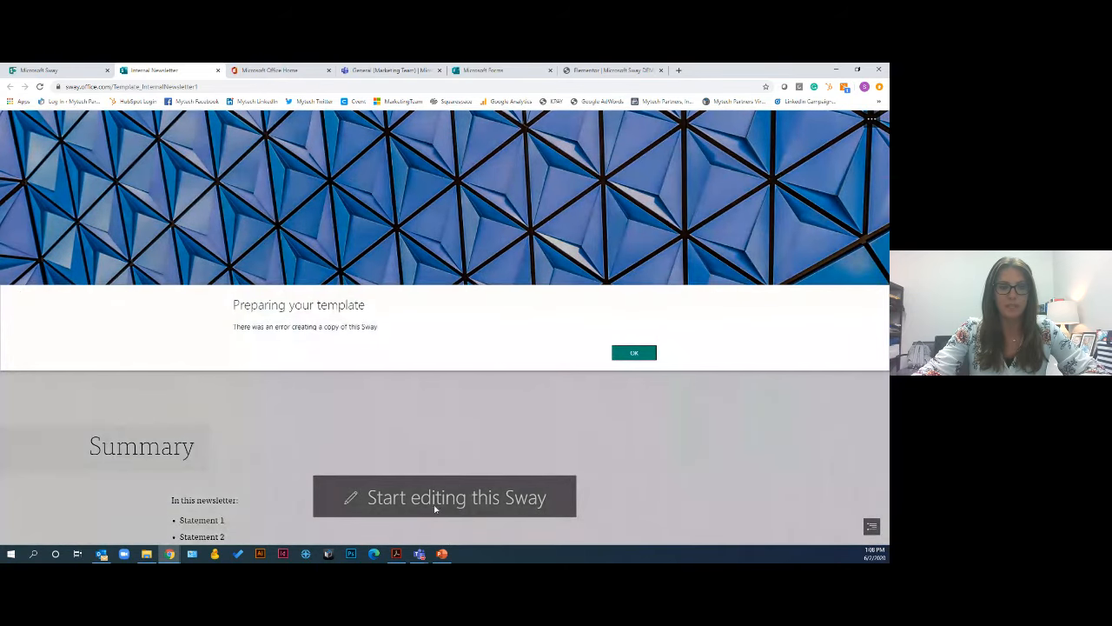
left_click(635, 353)
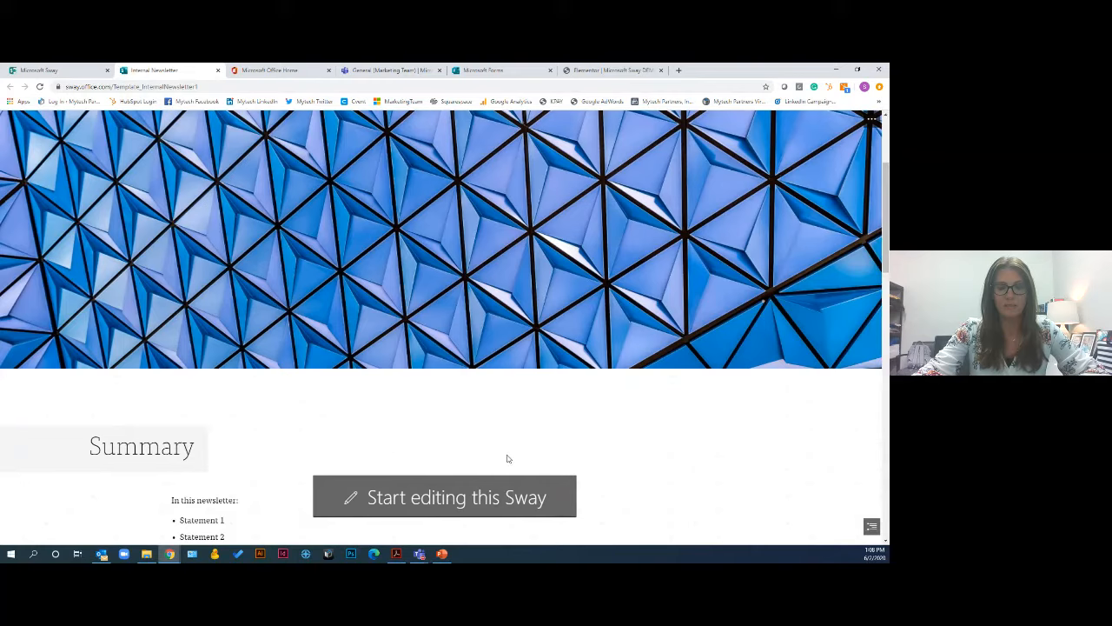
left_click(496, 502)
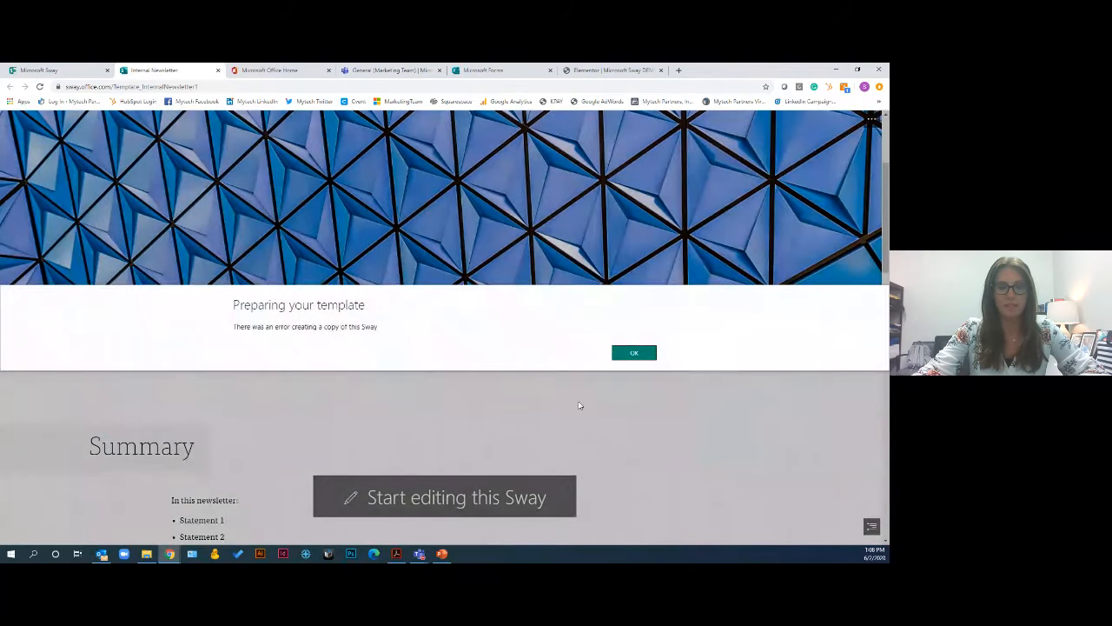
left_click(634, 353)
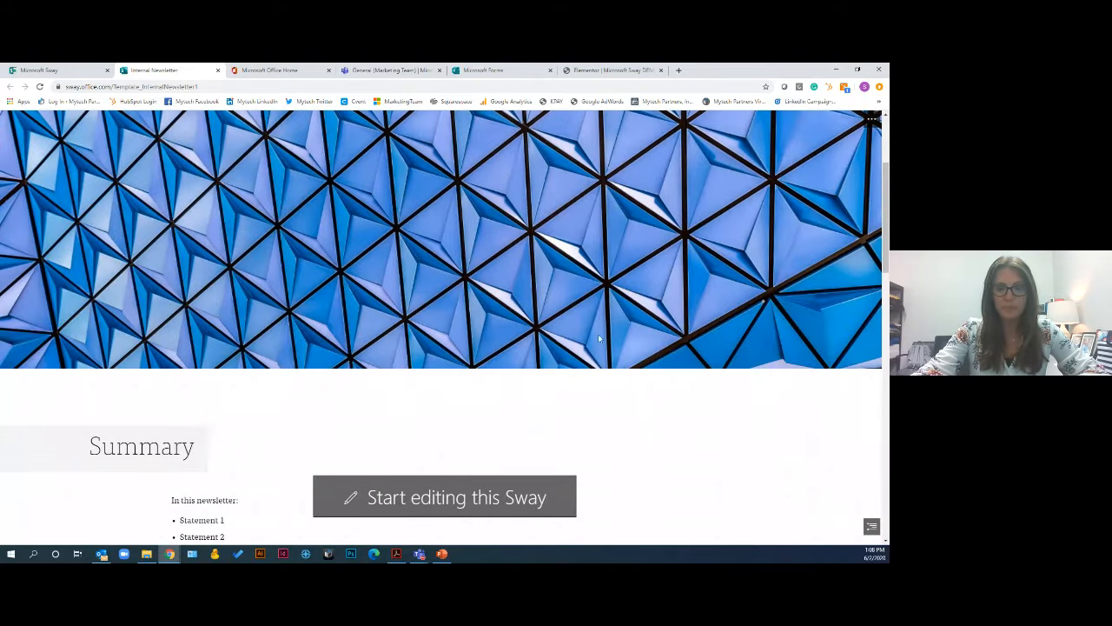
Close the newsletter preview, reopen the Internal newsletter template from the gallery and start editing it as a new Sway
left_click(3, 68)
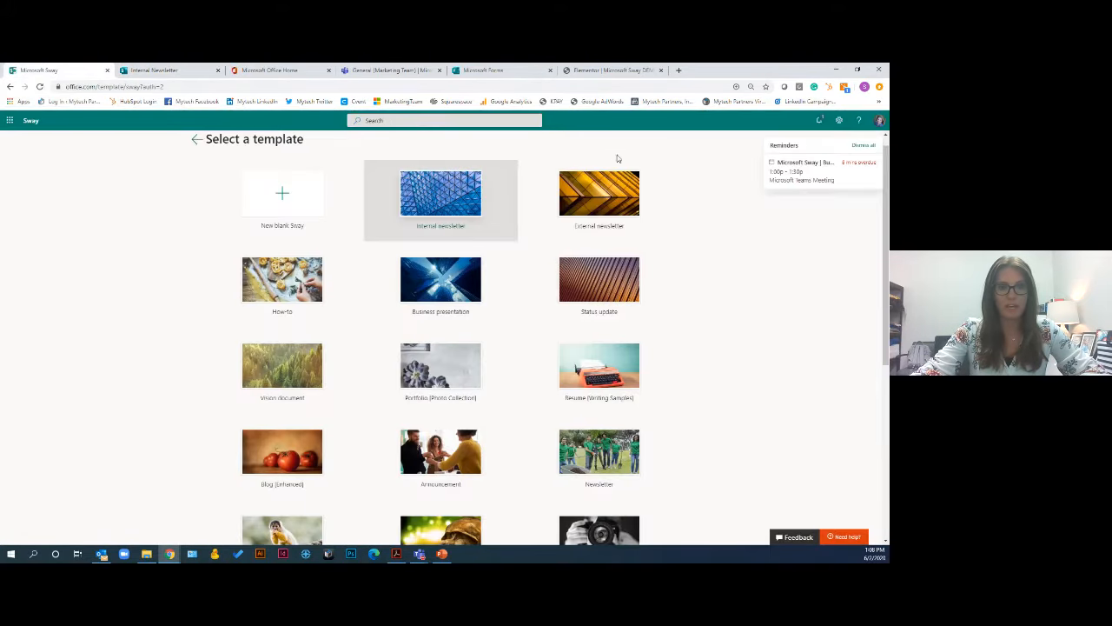
left_click(218, 70)
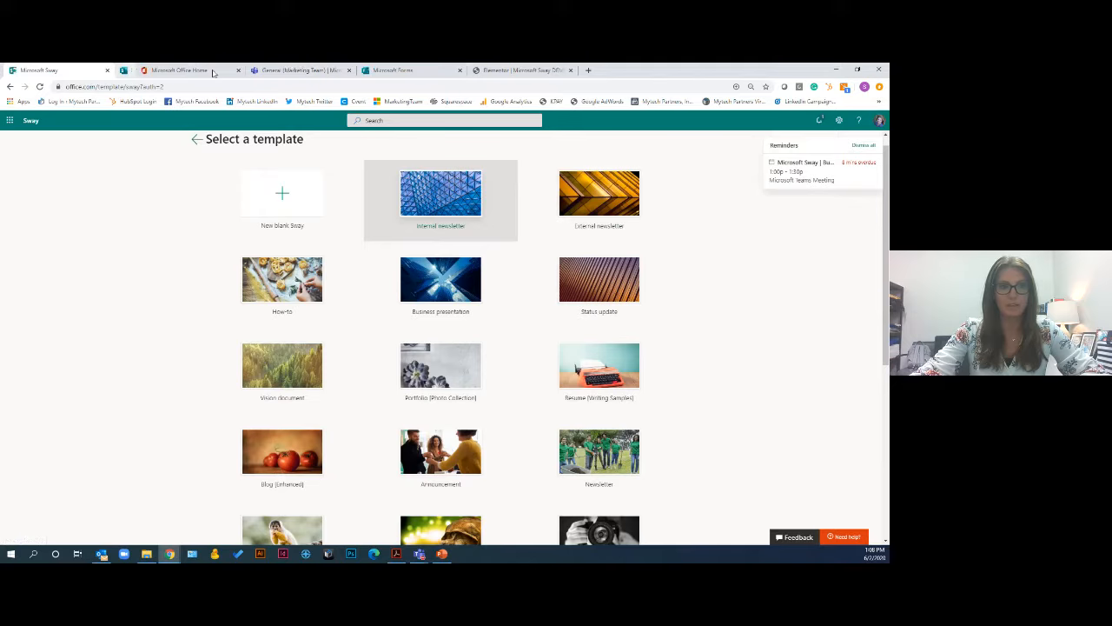
left_click(450, 204)
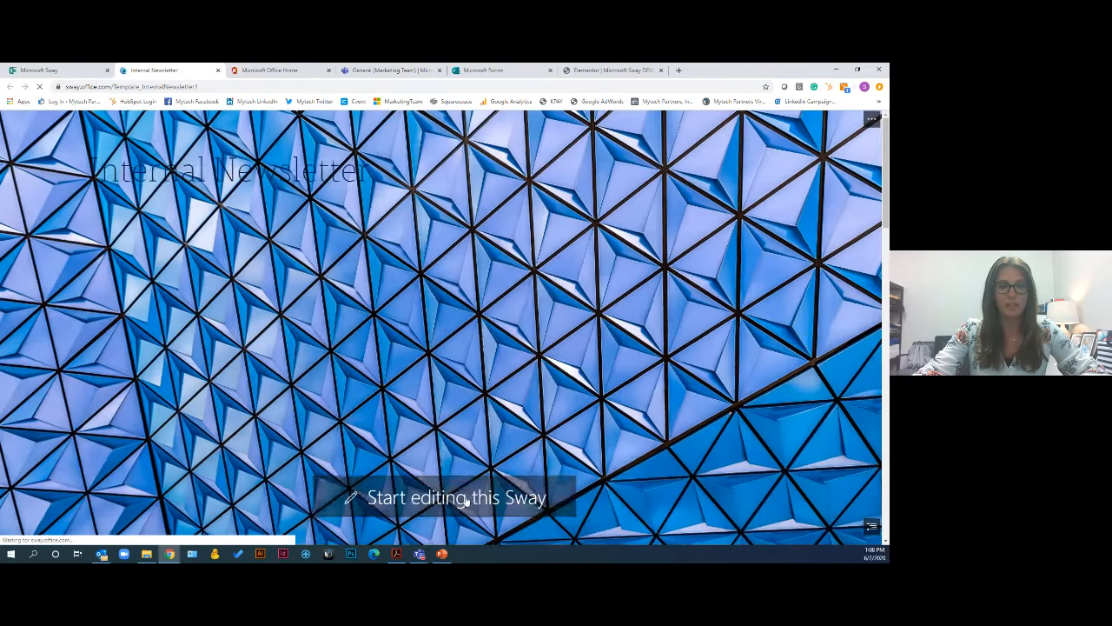
left_click(466, 500)
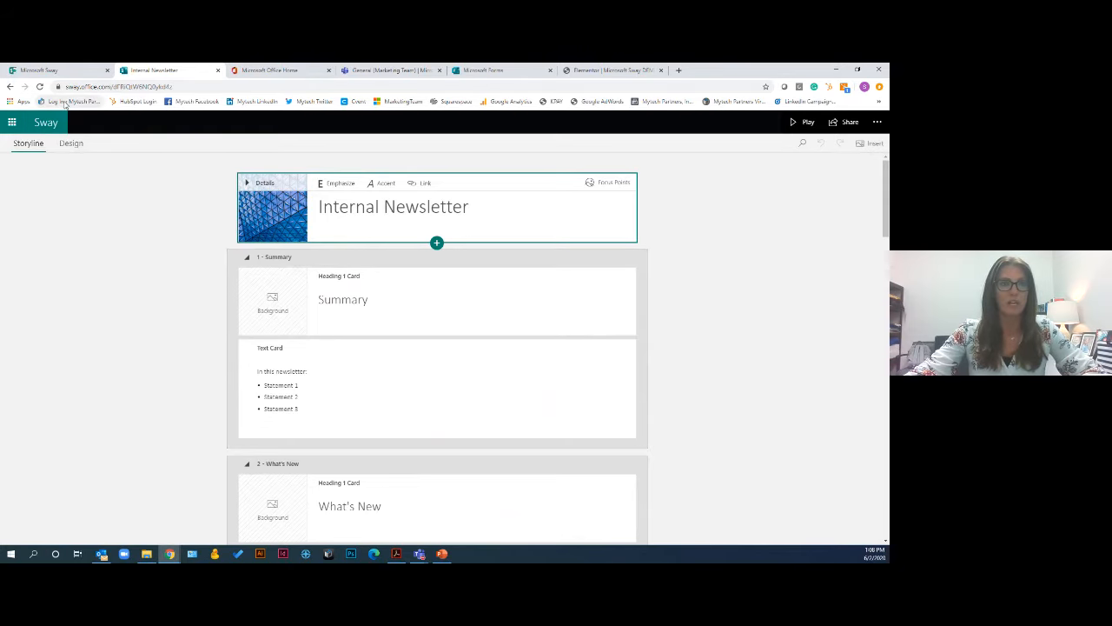
Return to the Sway start page and create a Sway from the Client_Using NetExtender document in the _DEMO_MicrosoftSway folder
left_click(61, 72)
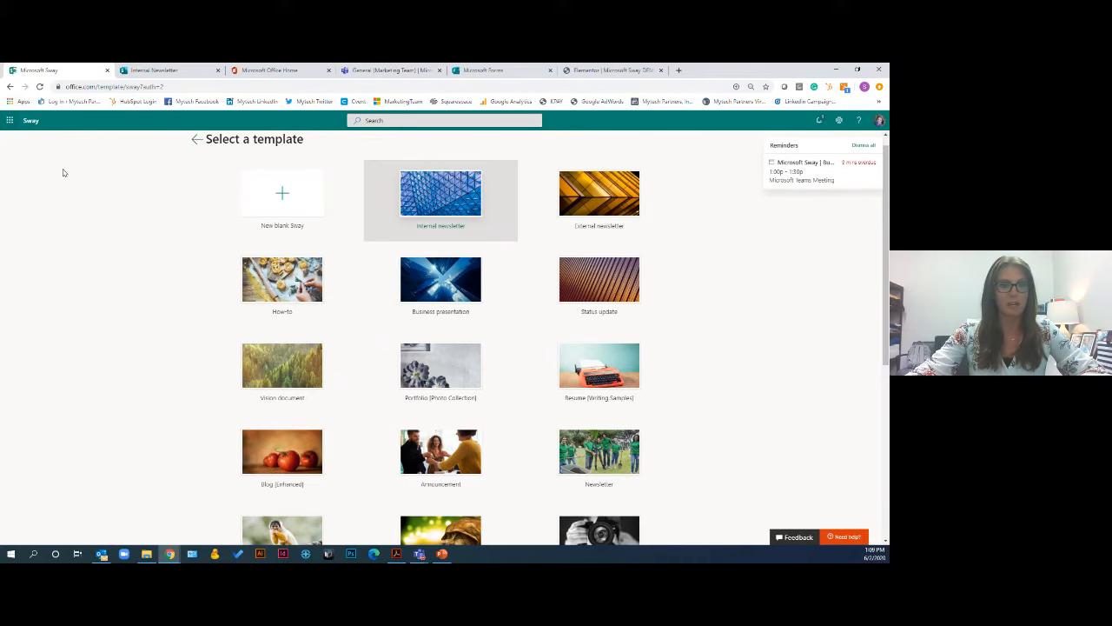
left_click(10, 87)
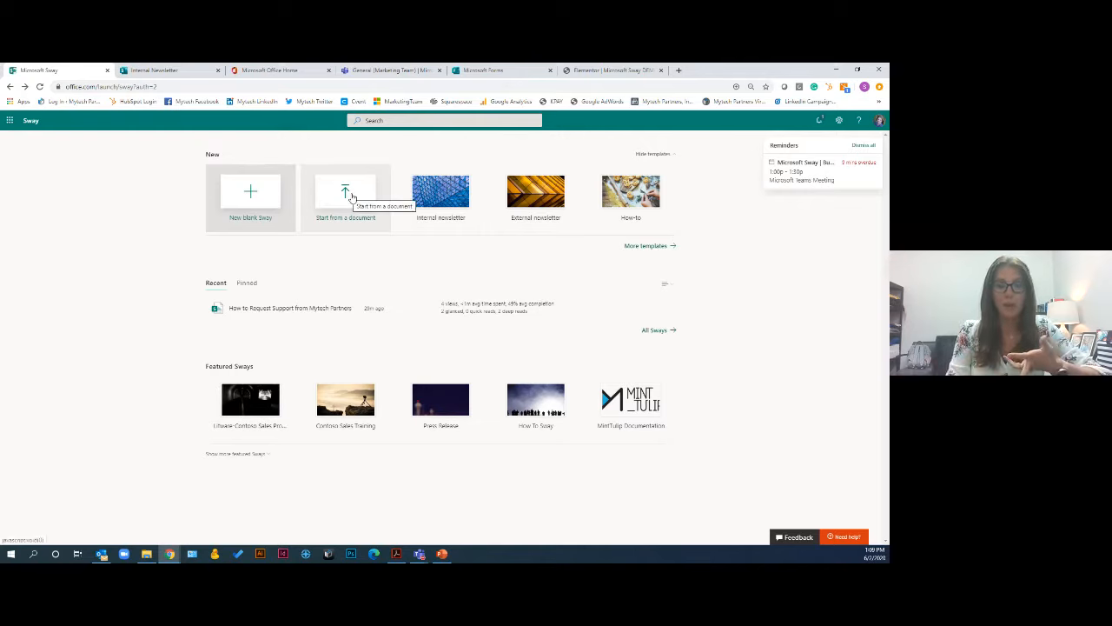
left_click(351, 196)
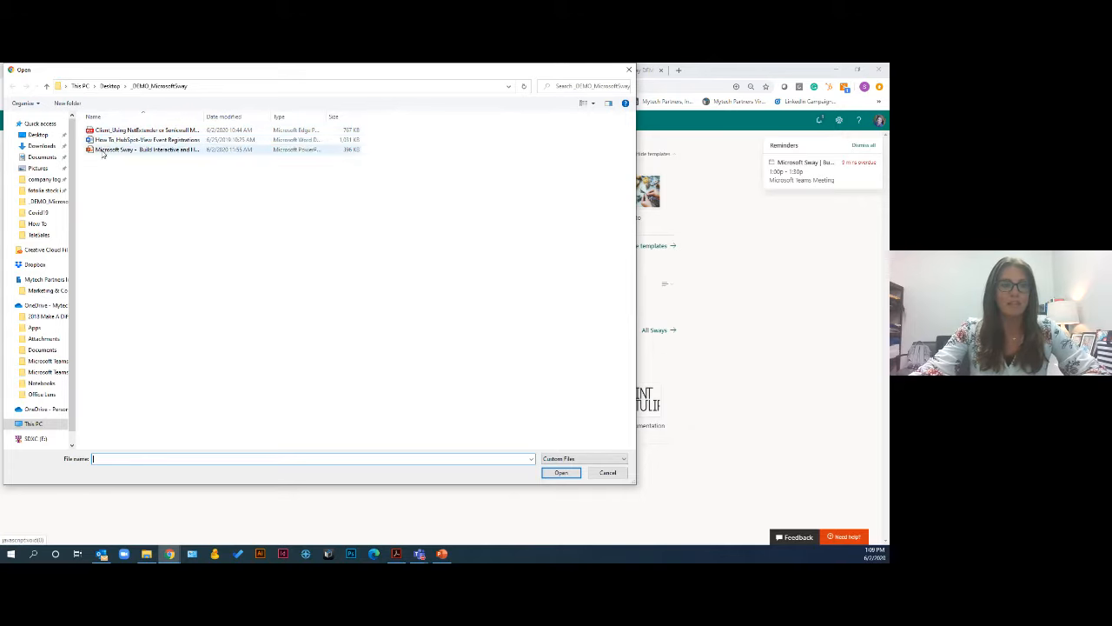
double_click(110, 134)
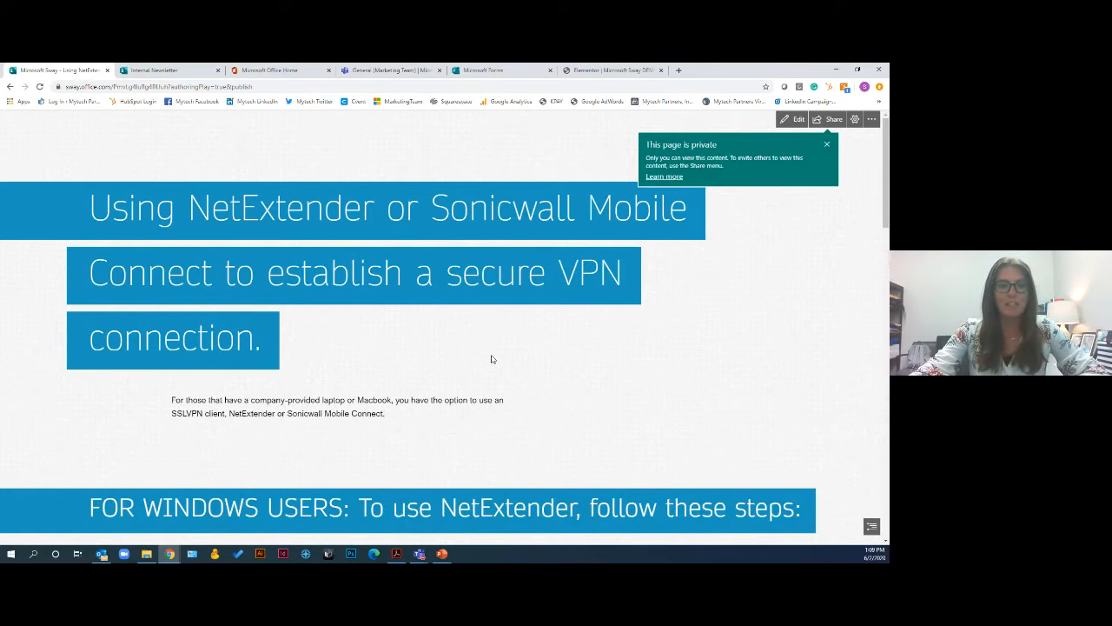
Review the converted NetExtender Sway through its Windows and Mac instructions to the end and return to its title
scroll(491, 359, "down", 4)
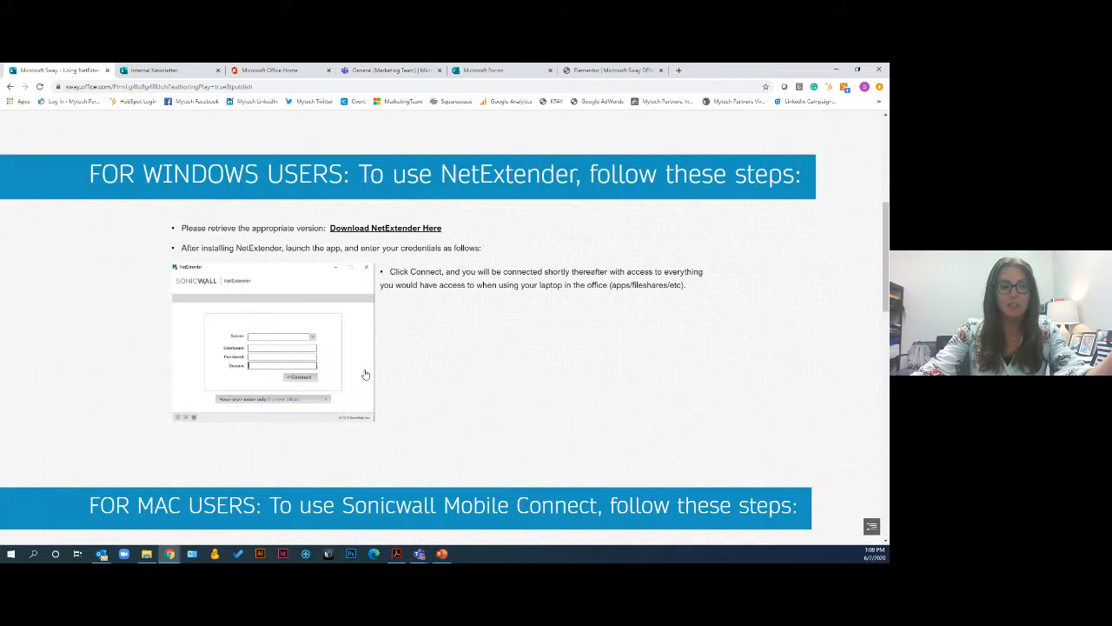
scroll(405, 373, "down", 2)
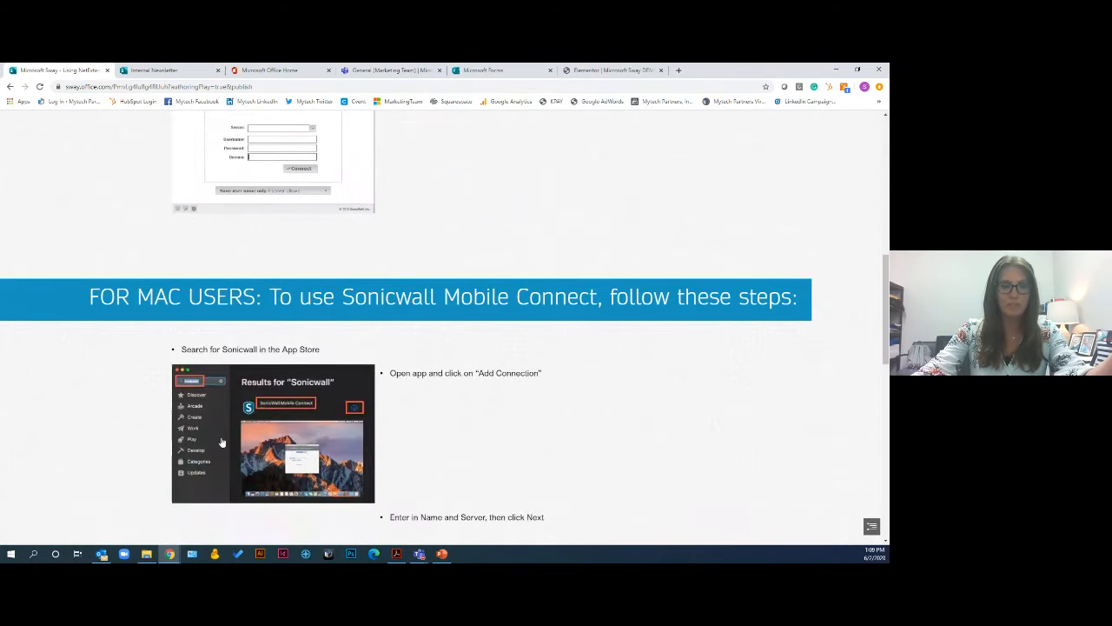
scroll(461, 432, "down", 2)
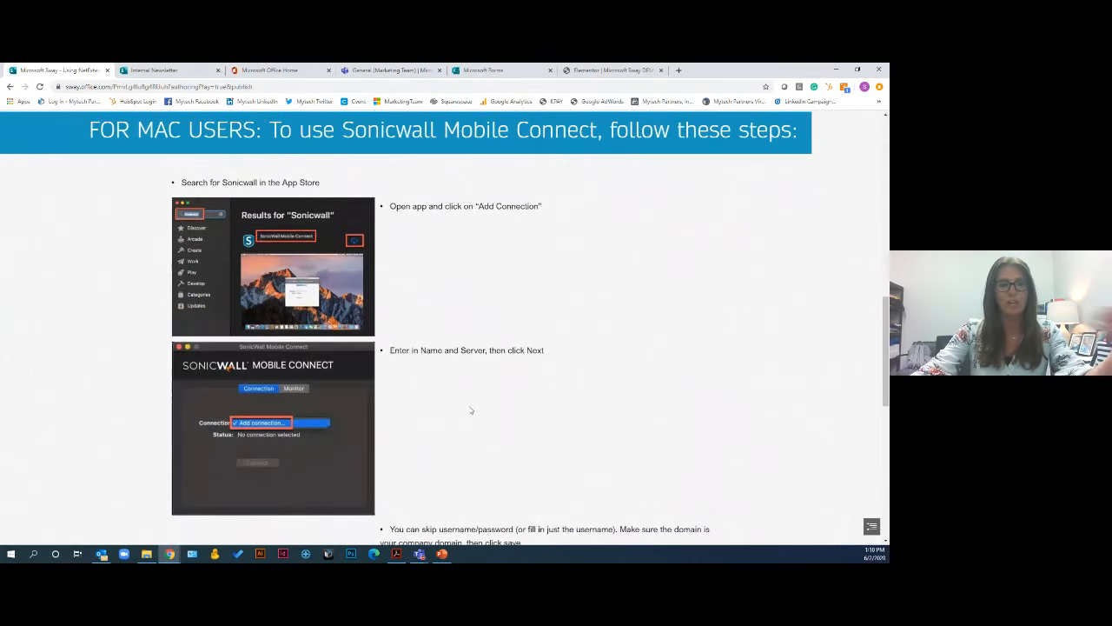
scroll(339, 394, "down", 2)
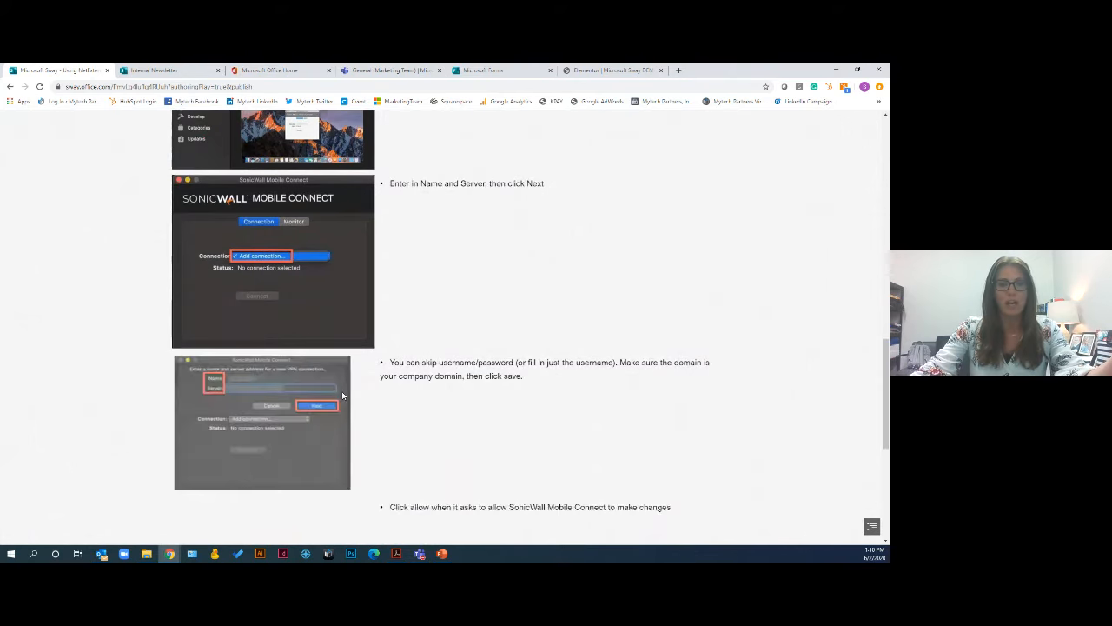
scroll(343, 395, "down", 2)
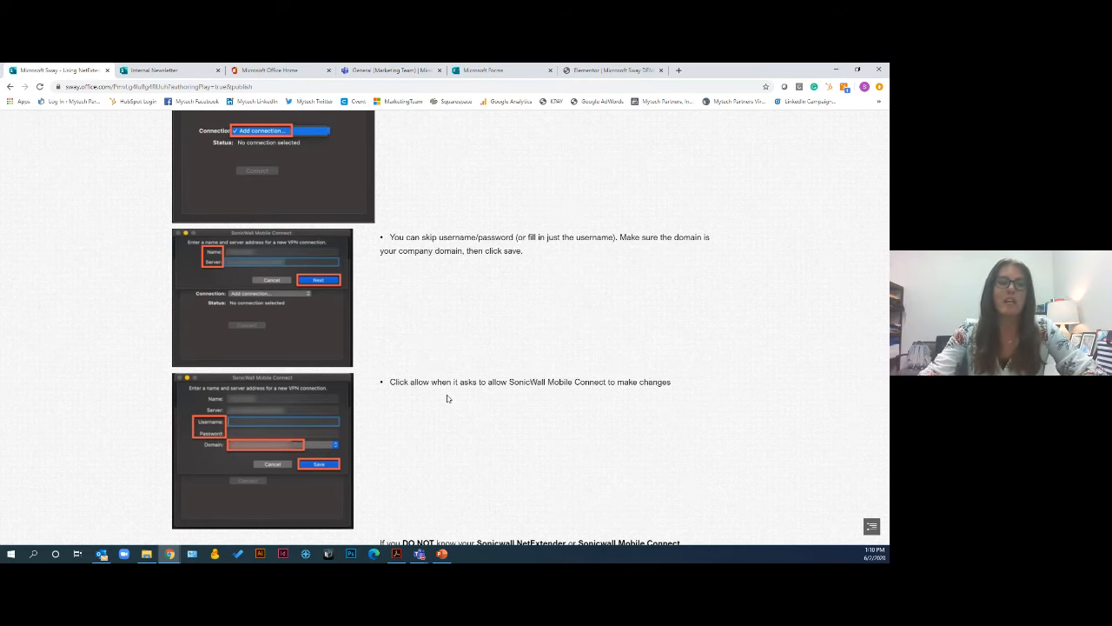
scroll(448, 398, "down", 2)
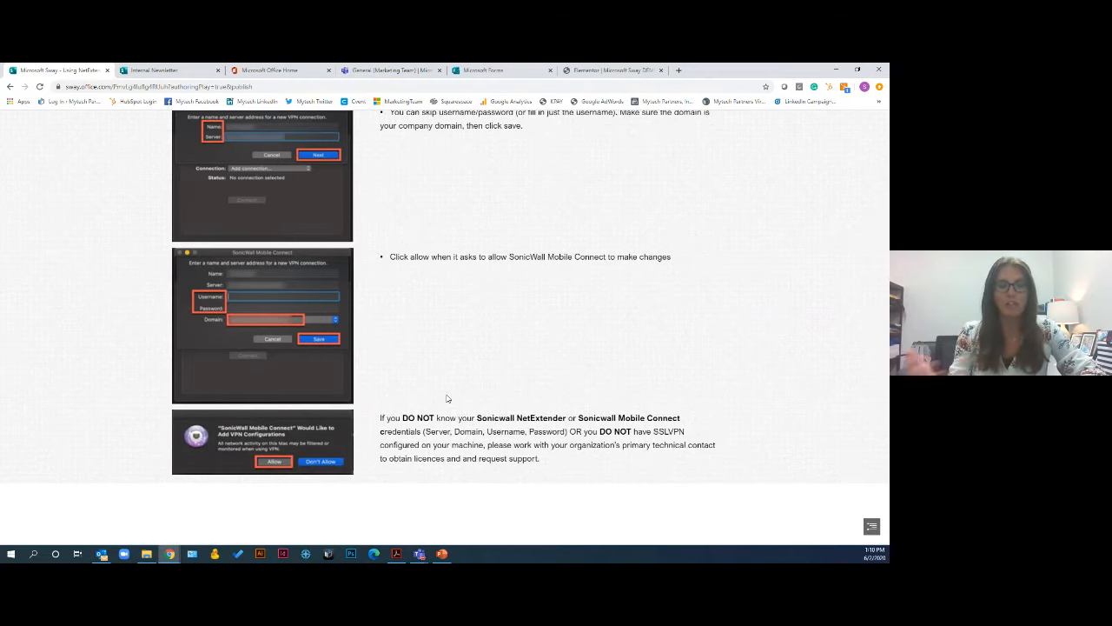
scroll(443, 399, "up", 10)
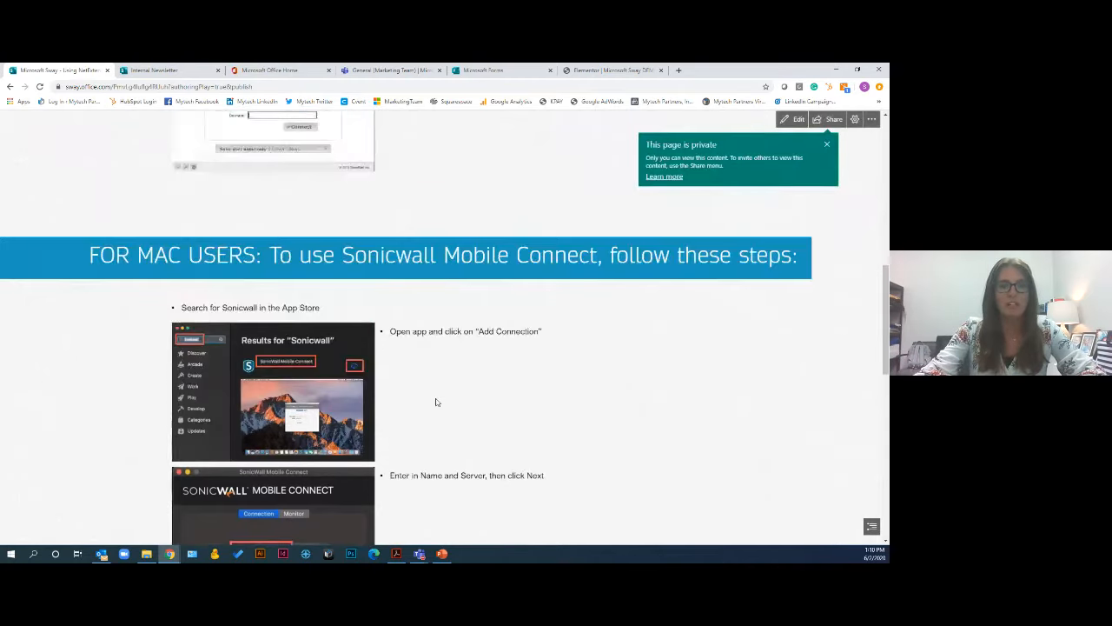
scroll(438, 401, "up", 3)
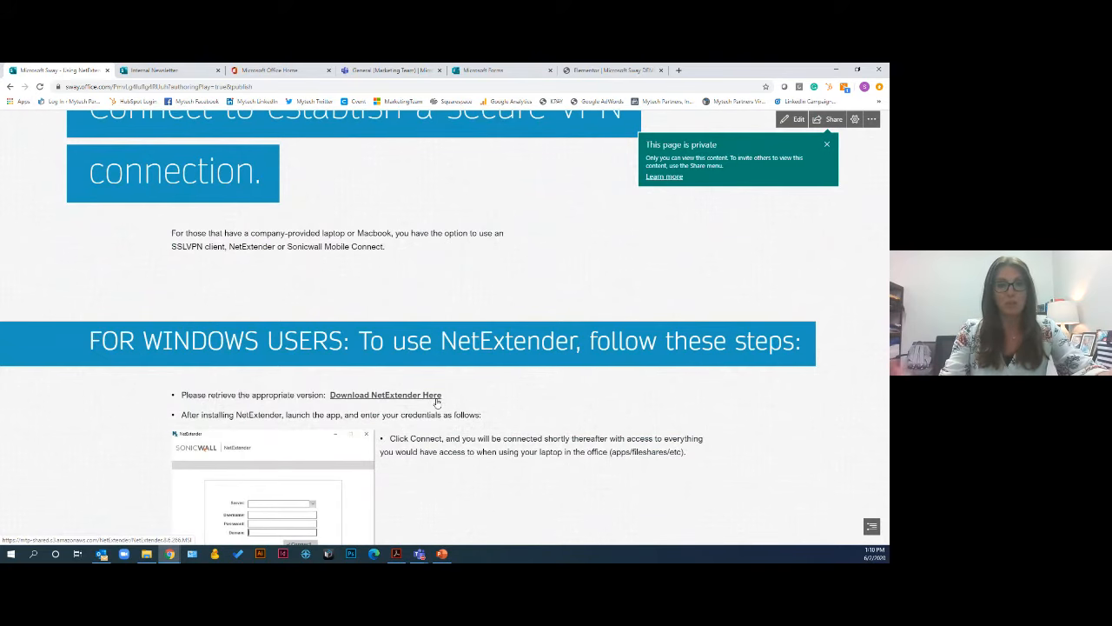
scroll(438, 402, "up", 2)
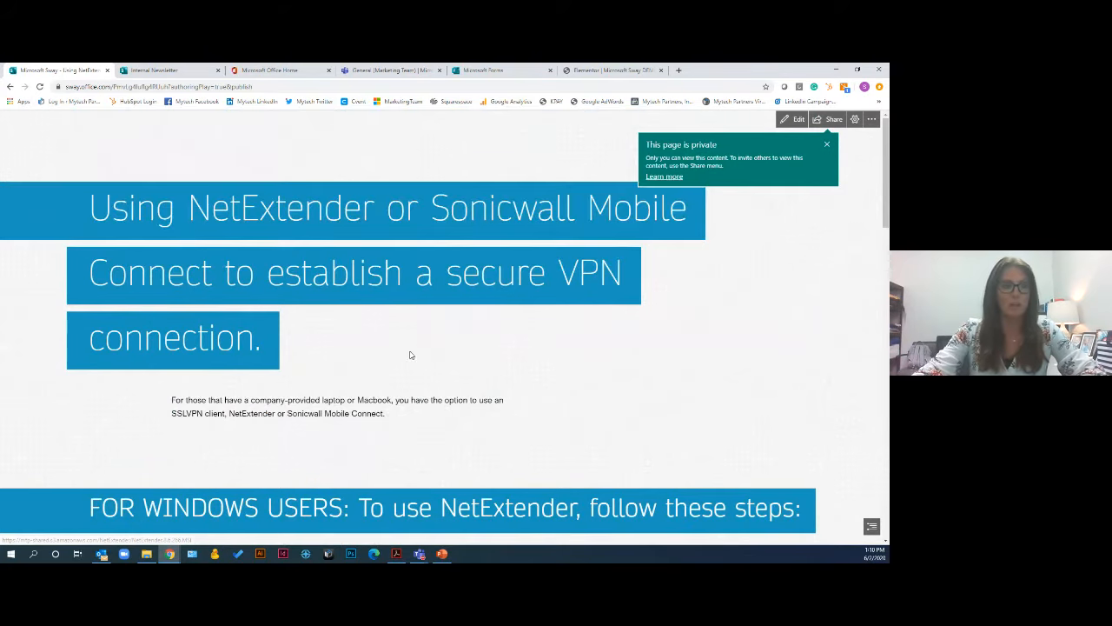
Open the recent Sway "How to Request Support from Mytech Partners" and examine its additional options and layout settings
left_click(9, 88)
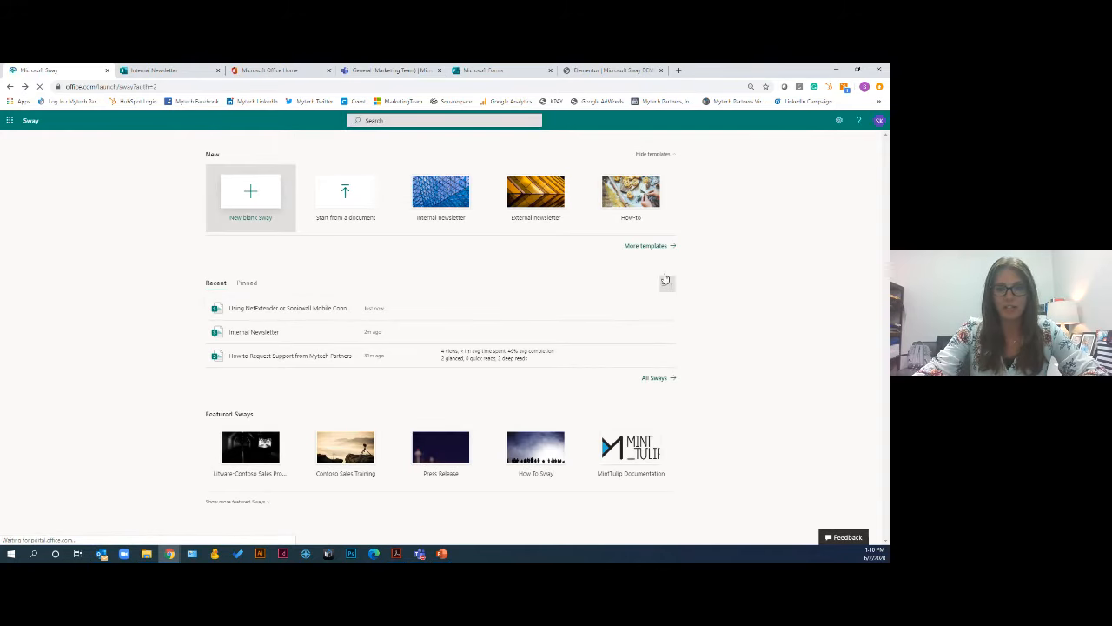
left_click(257, 357)
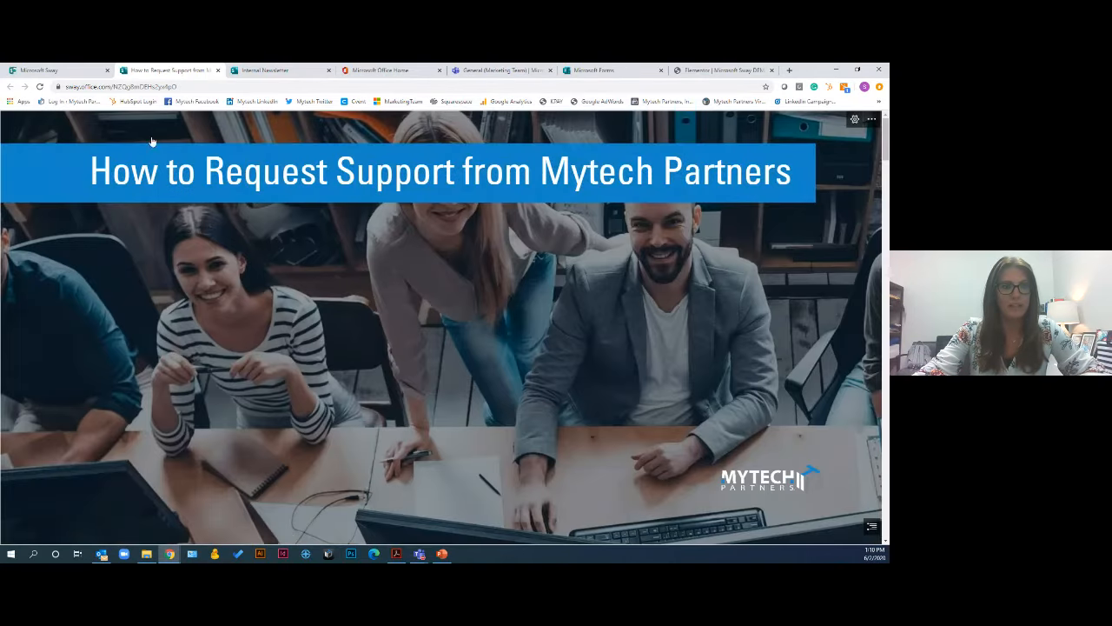
left_click(871, 122)
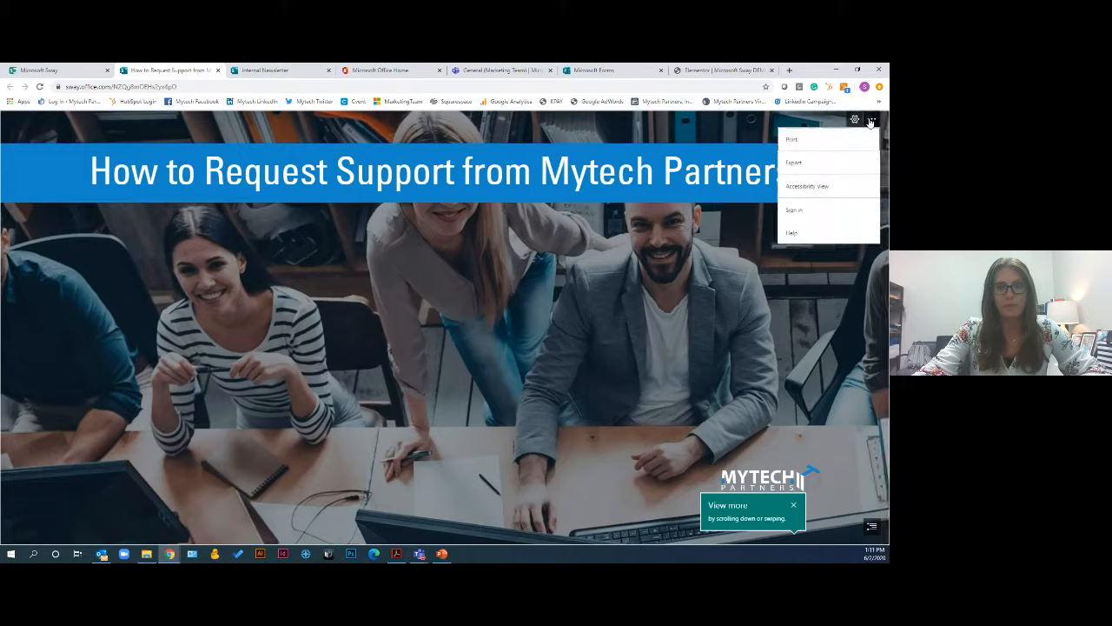
left_click(724, 179)
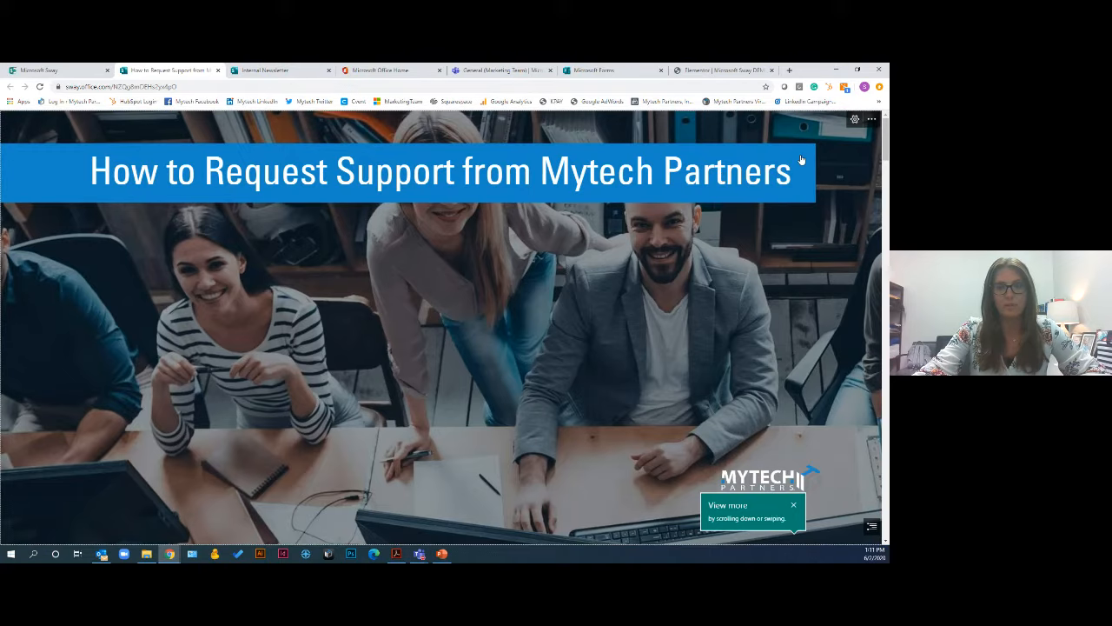
left_click(855, 120)
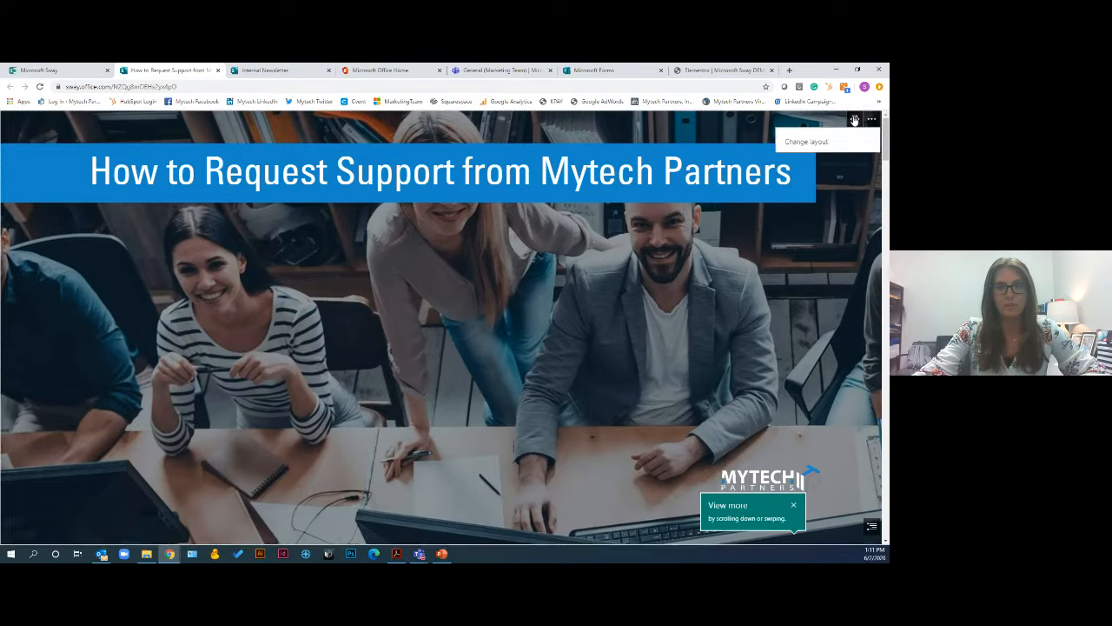
left_click(744, 141)
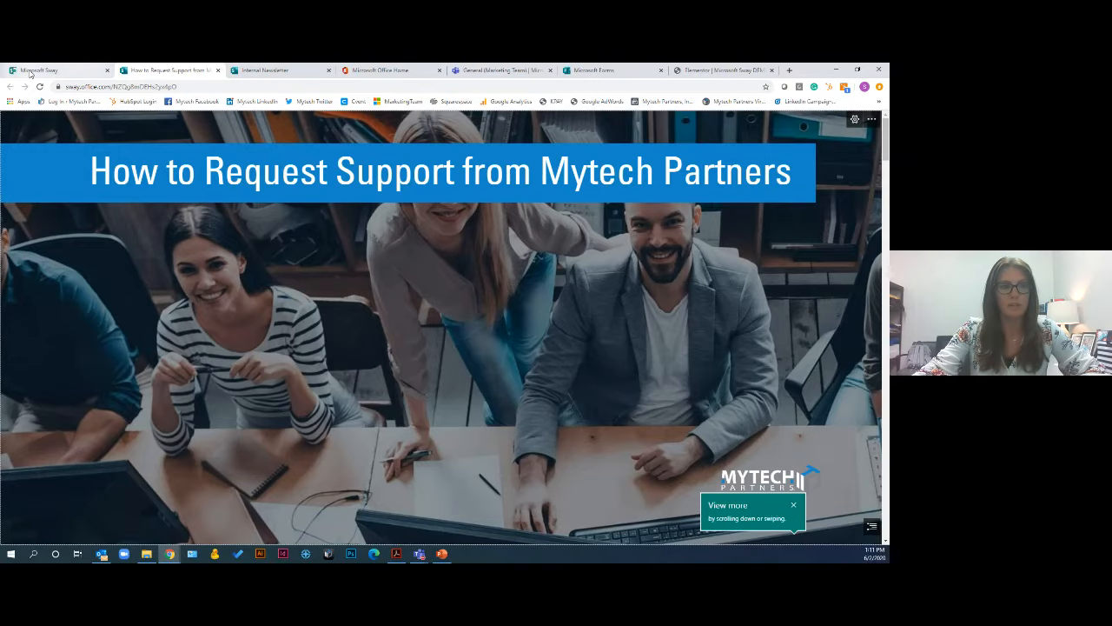
Start a new blank Sway from the Sway start page and go from it to the Welcome to Sway home page
left_click(33, 70)
left_click(663, 246)
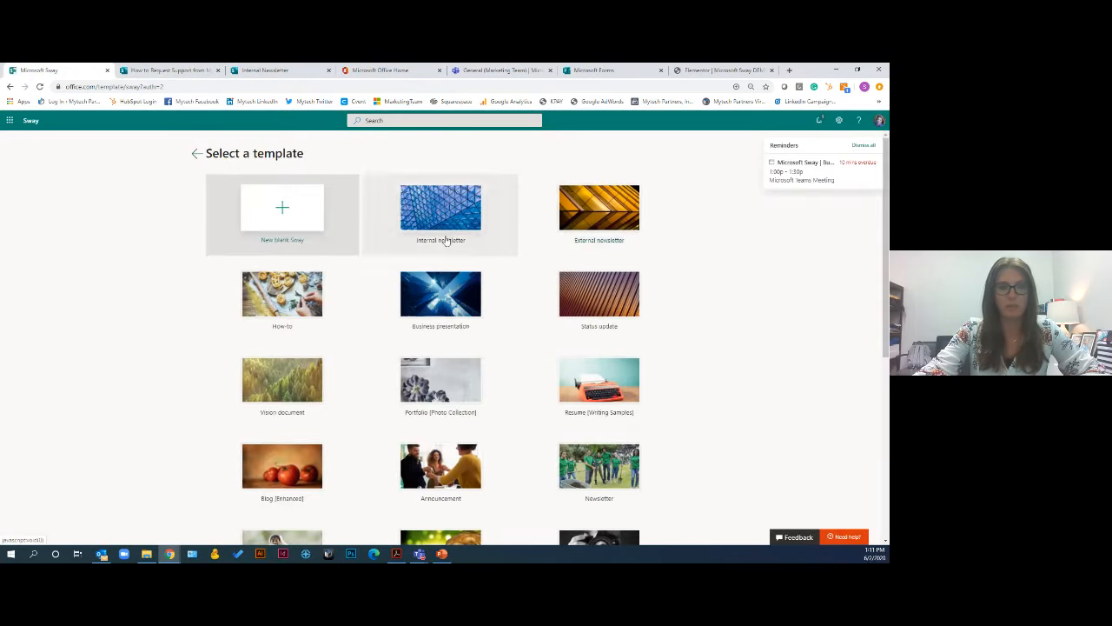
left_click(197, 154)
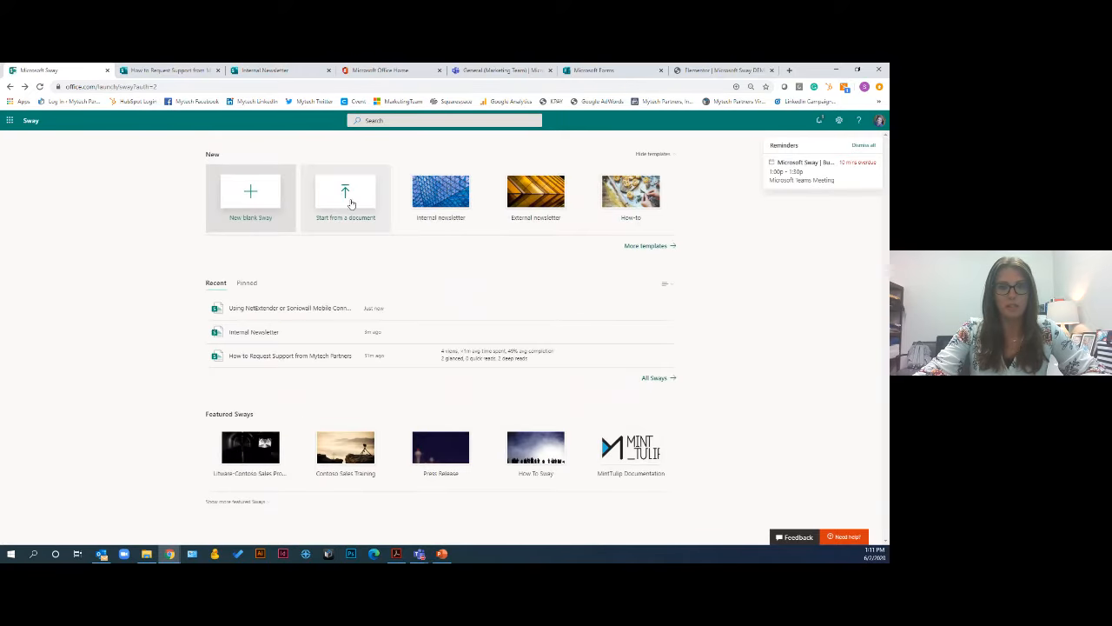
left_click(250, 201)
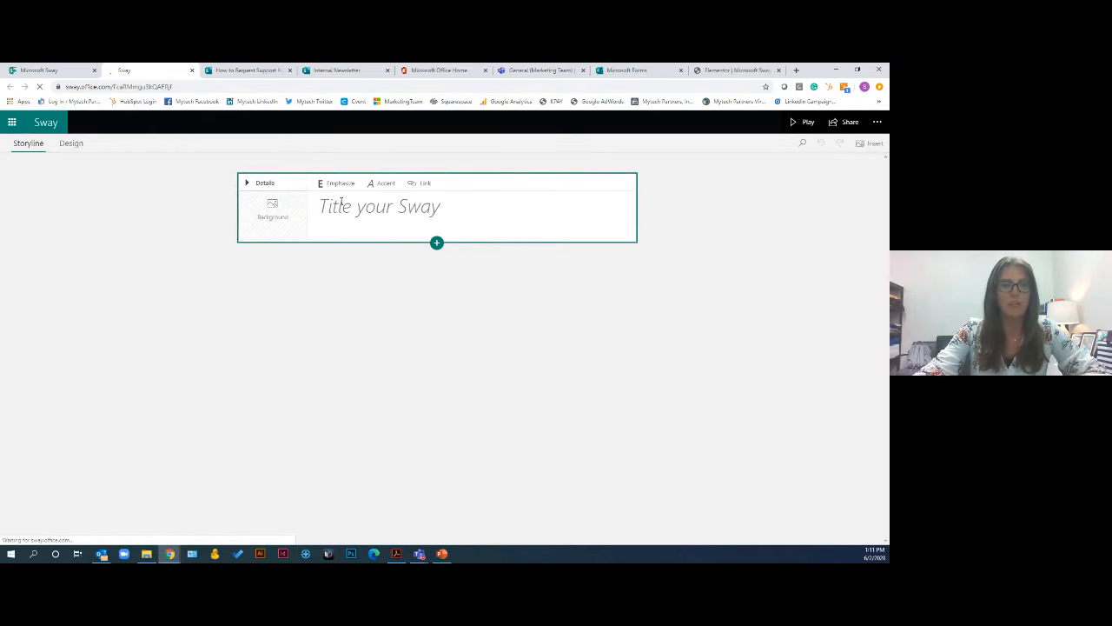
left_click(46, 125)
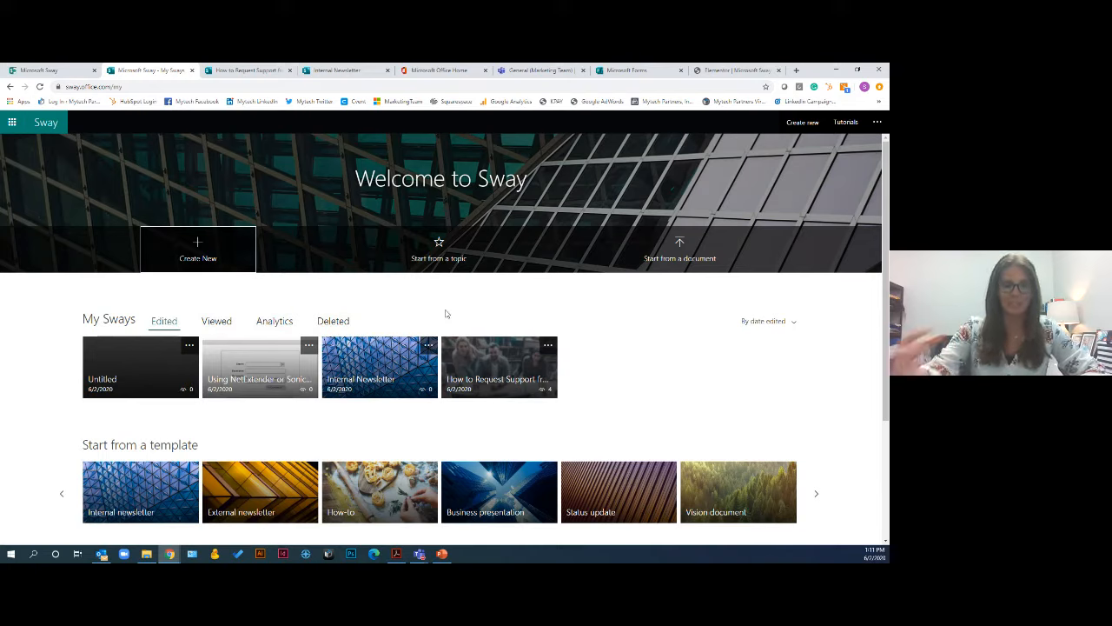
Create a Sway outline from the topic "Marketing Strategy"
left_click(440, 259)
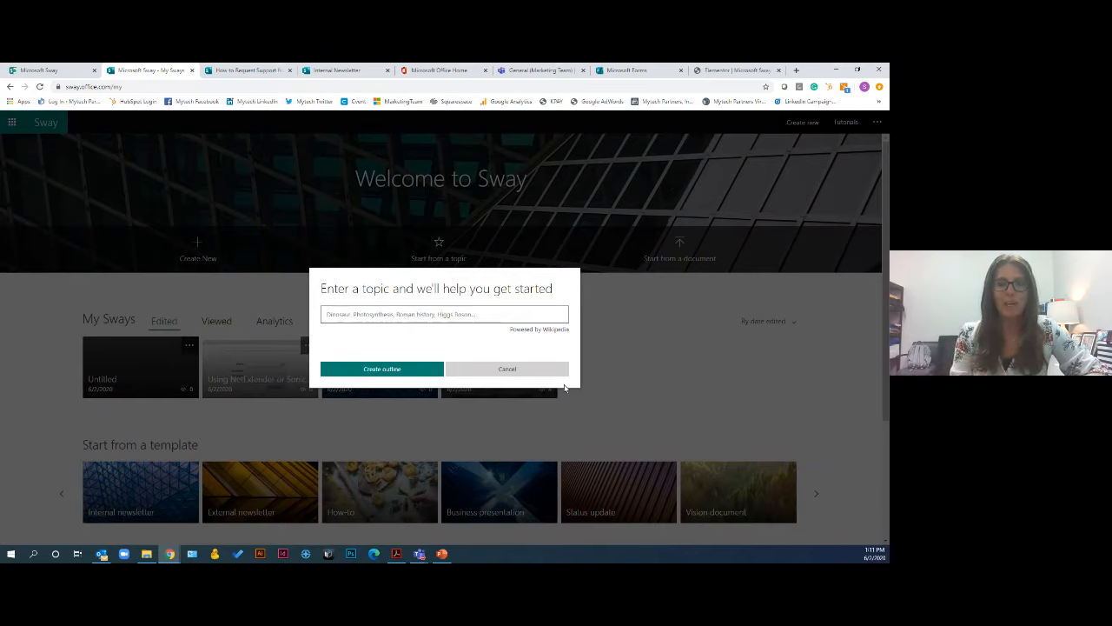
type("s")
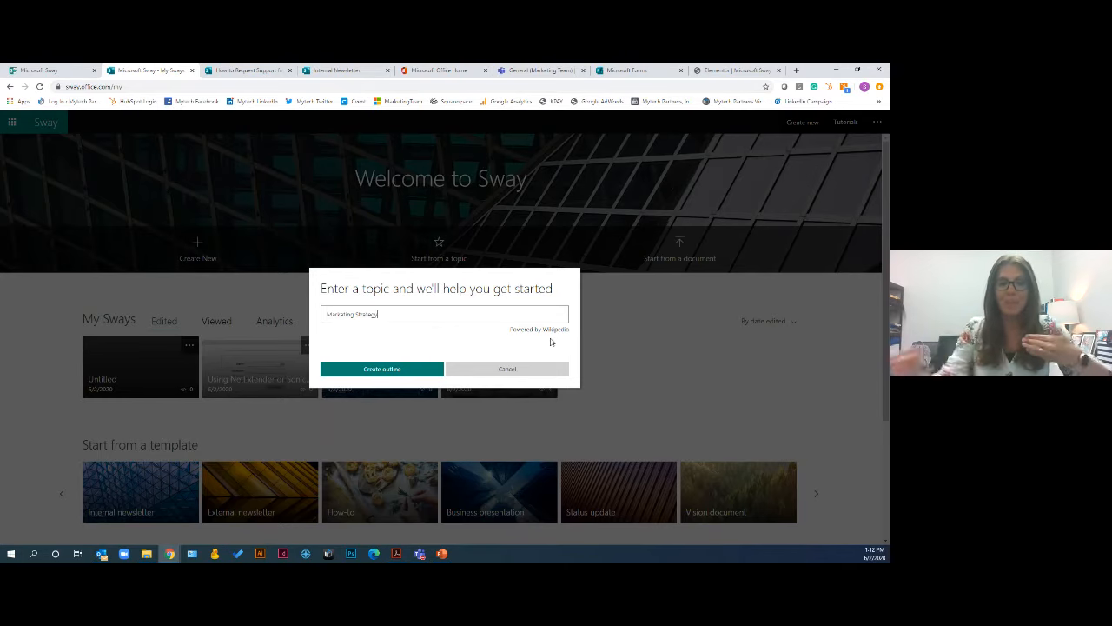
left_click(370, 372)
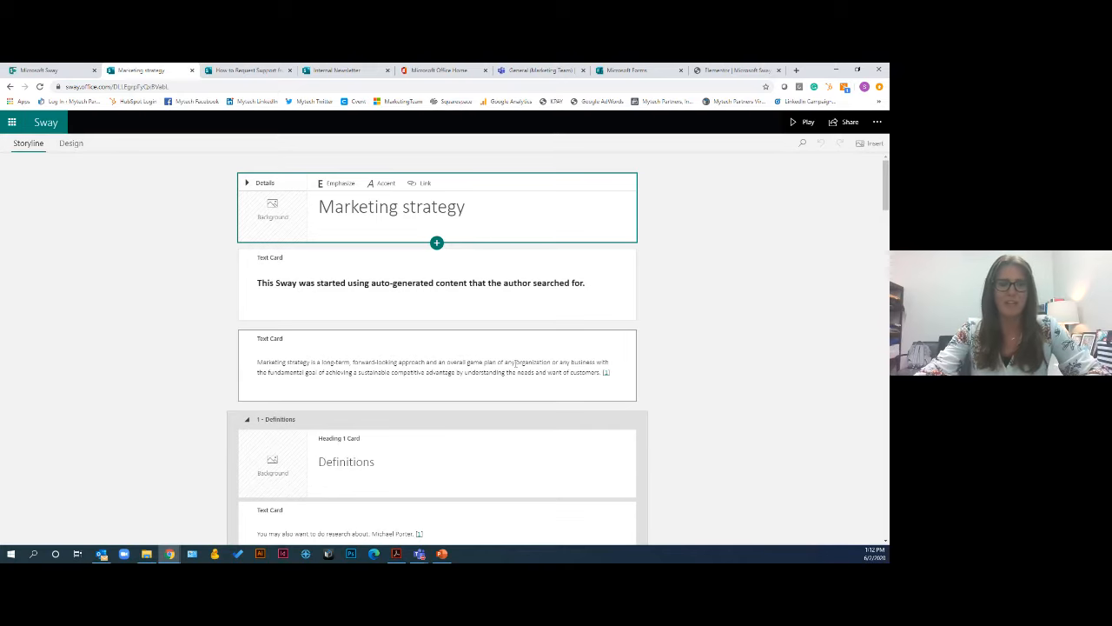
Look through the generated Marketing strategy storyline from Definitions to the section on developing the generic competitive strategy
scroll(515, 364, "down", 3)
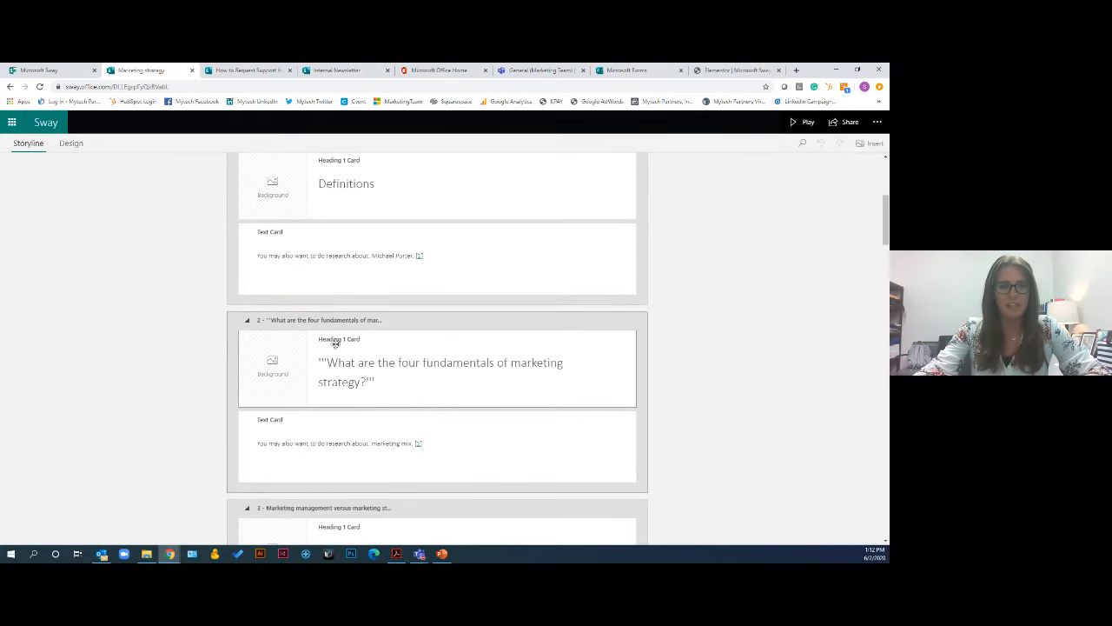
scroll(447, 365, "down", 1)
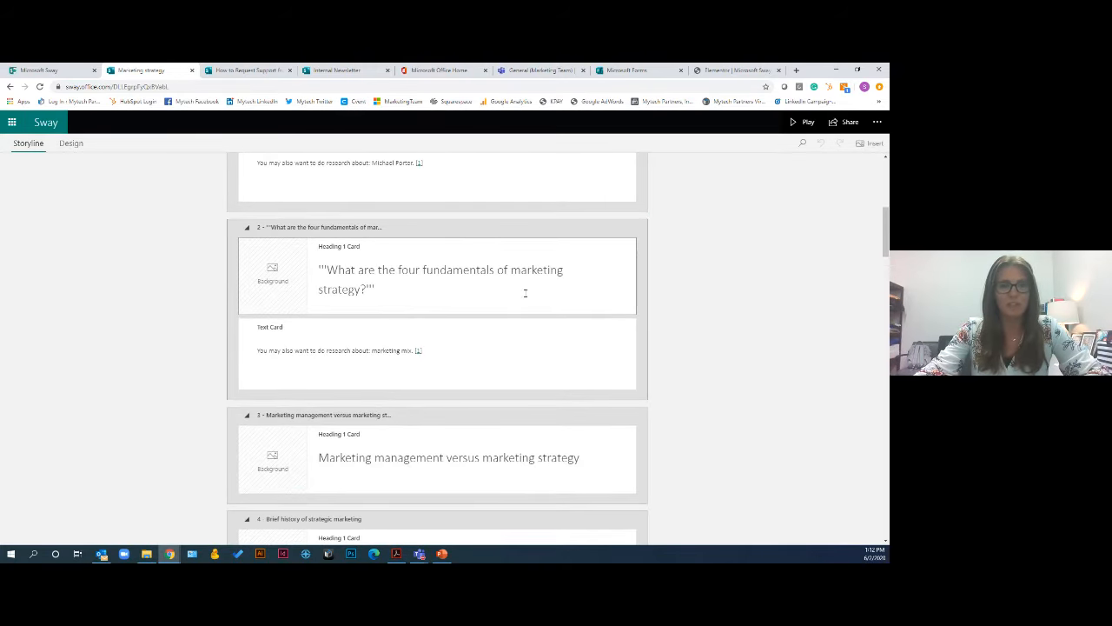
scroll(526, 300, "down", 4)
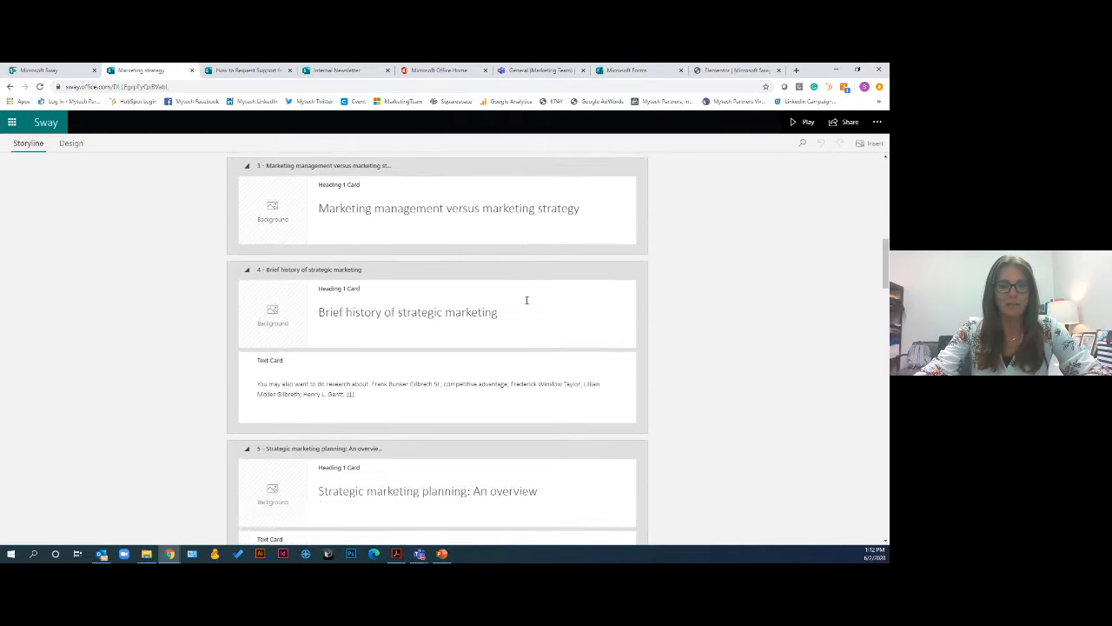
scroll(526, 299, "down", 5)
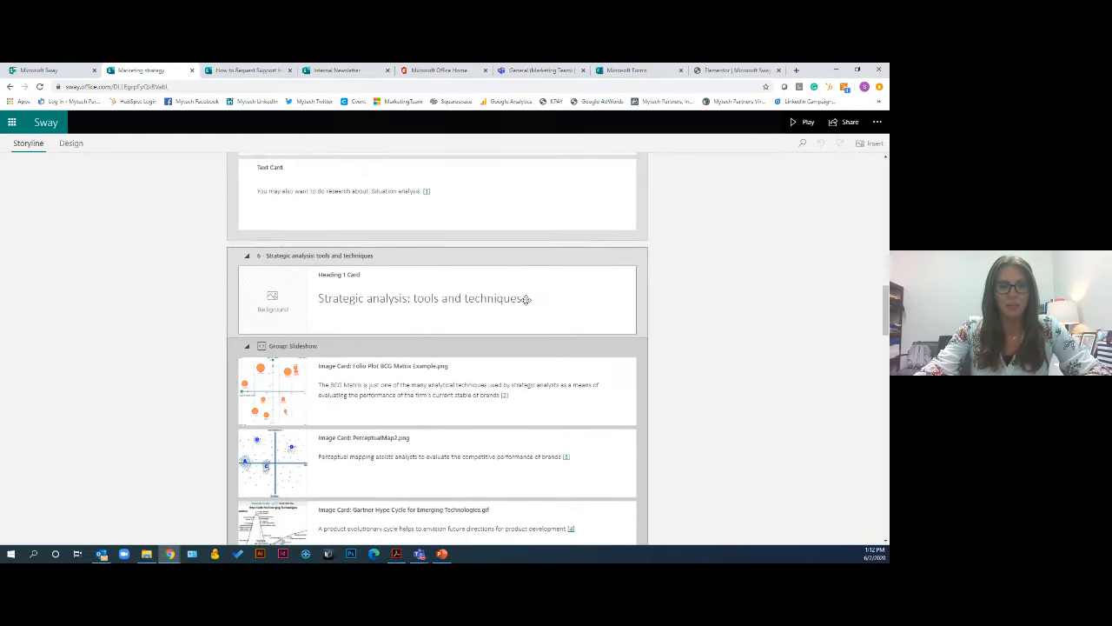
scroll(525, 300, "down", 4)
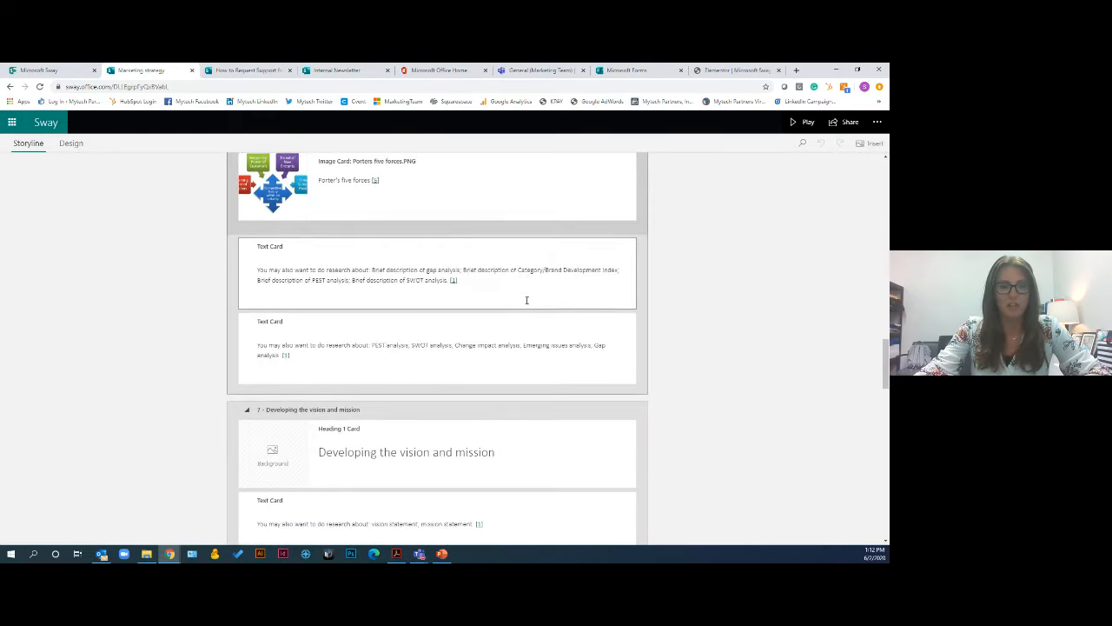
scroll(505, 347, "down", 3)
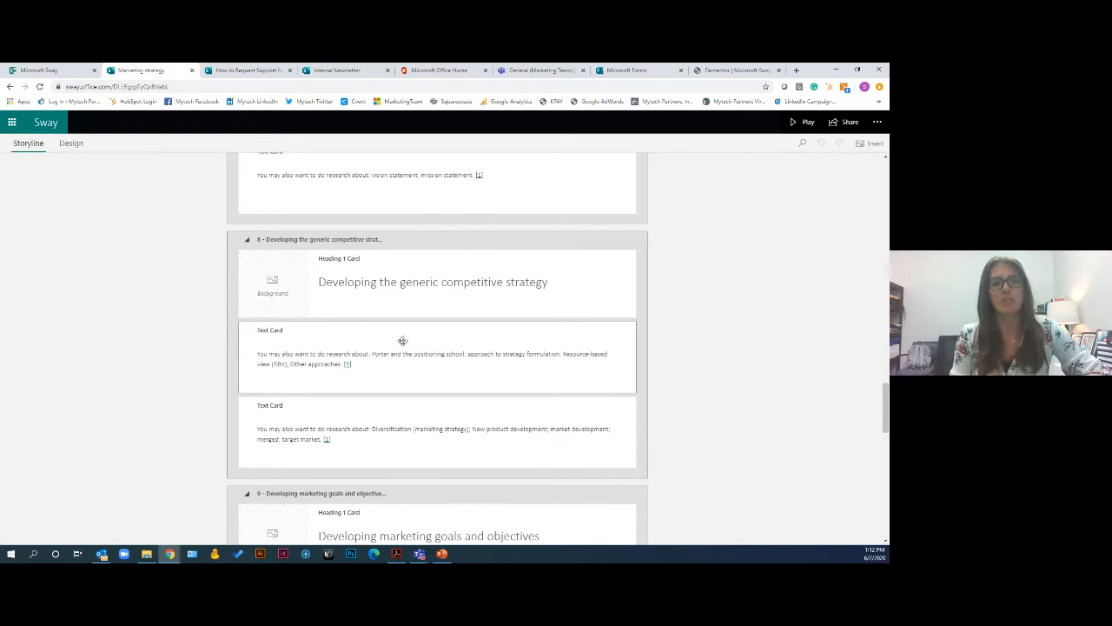
Create a new blank Sway from the Sway home page and title it "How to Request Support from Mytech Partners"
left_click(45, 122)
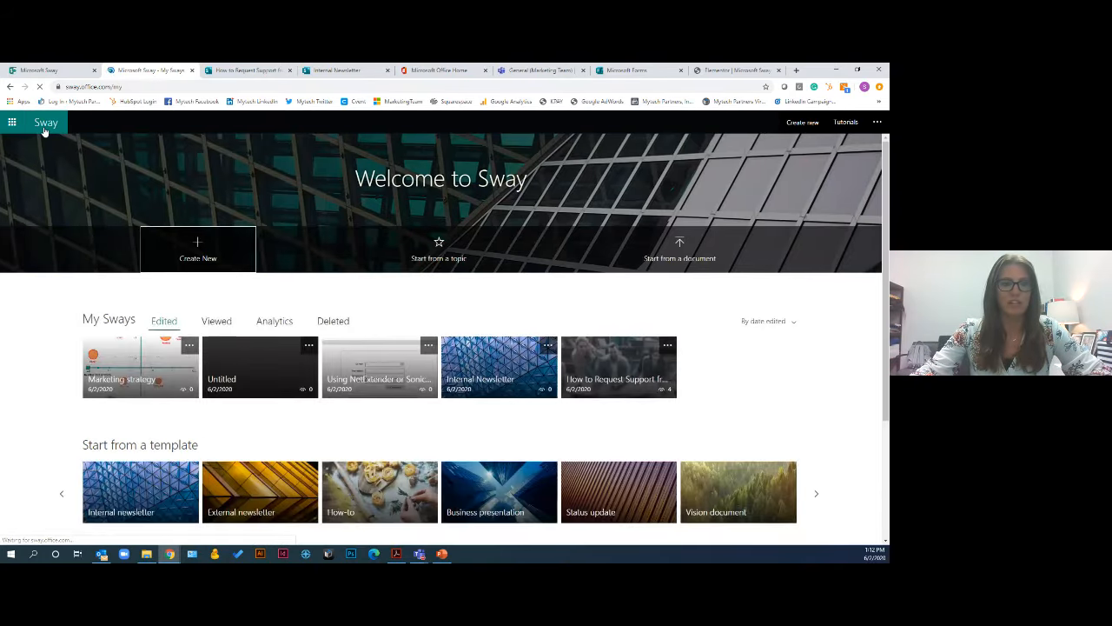
left_click(207, 255)
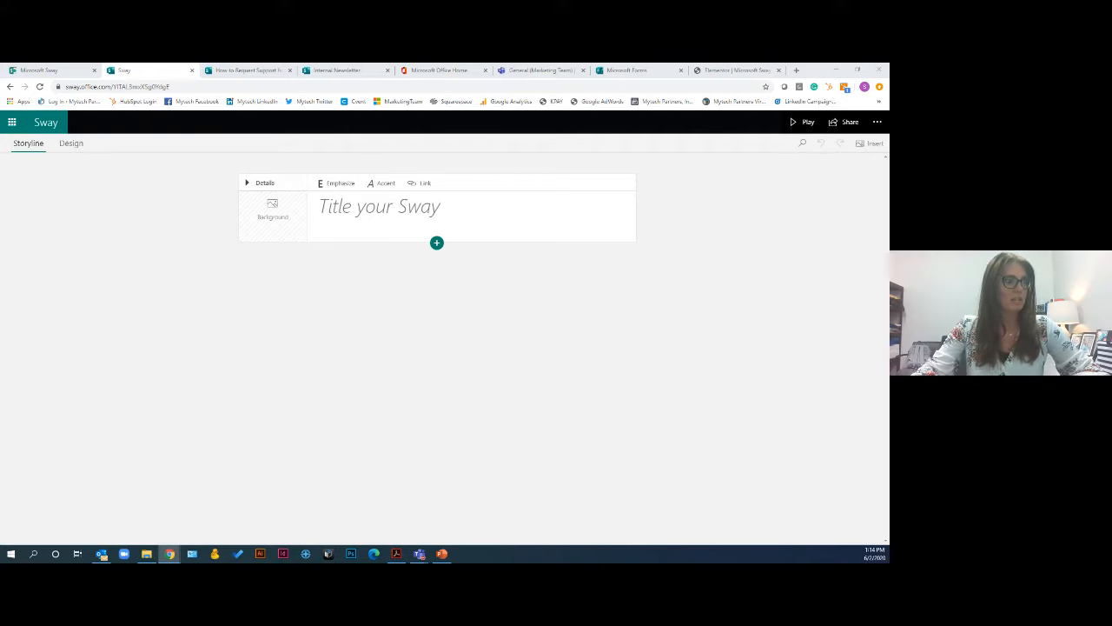
left_click(368, 224)
type("How to Request Support from Mytech Partners")
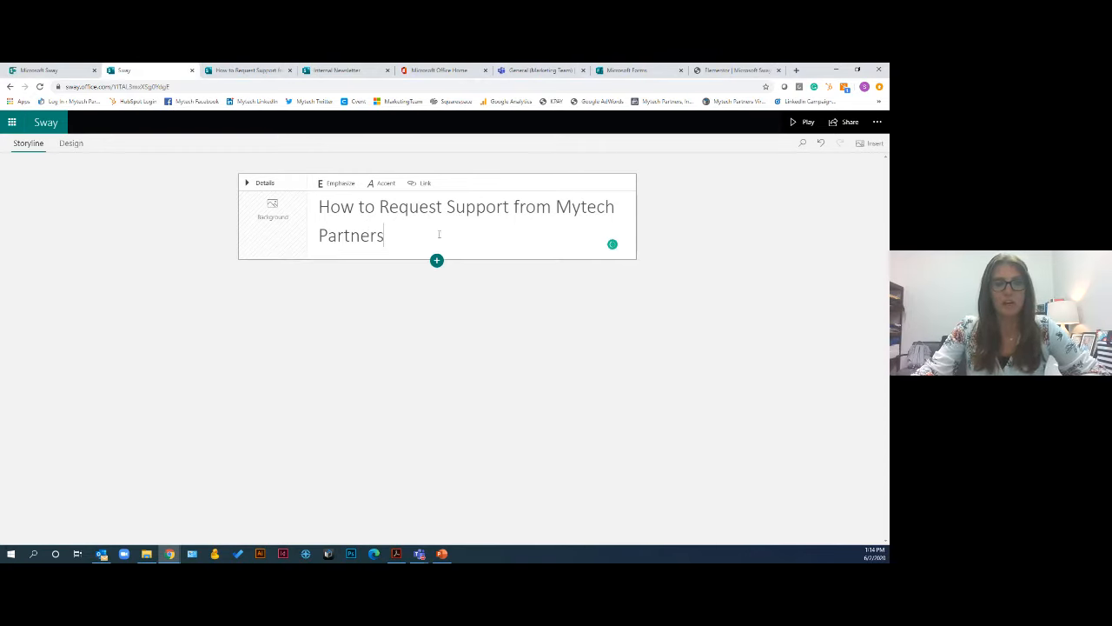
Search for Mytech Partners images for the title card background, with the Creative Commons Only filter turned off
left_click(265, 214)
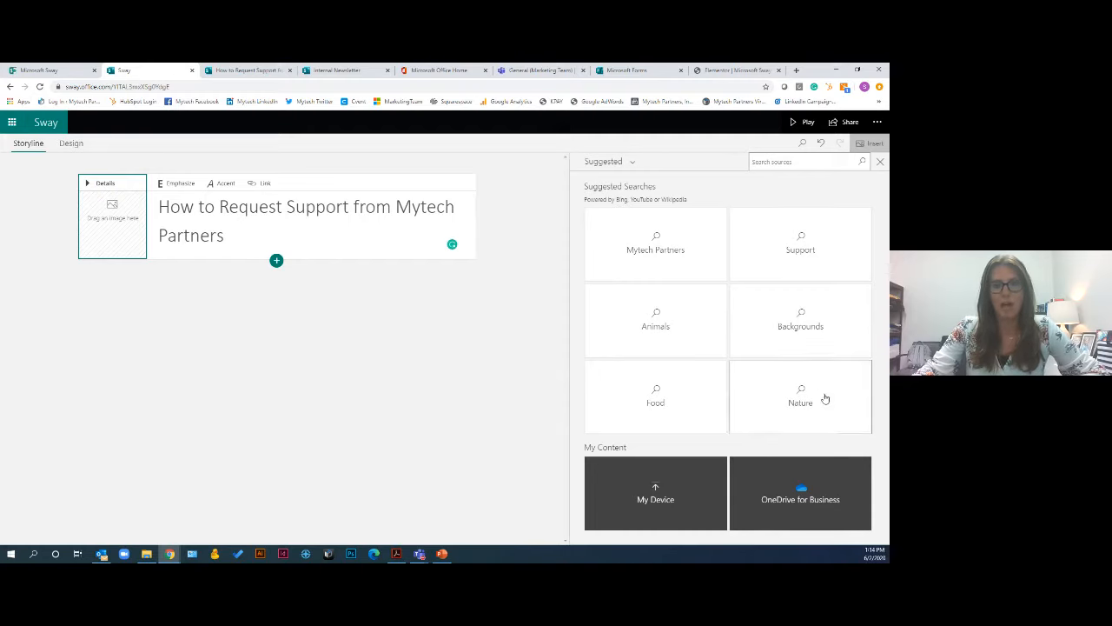
left_click(806, 513)
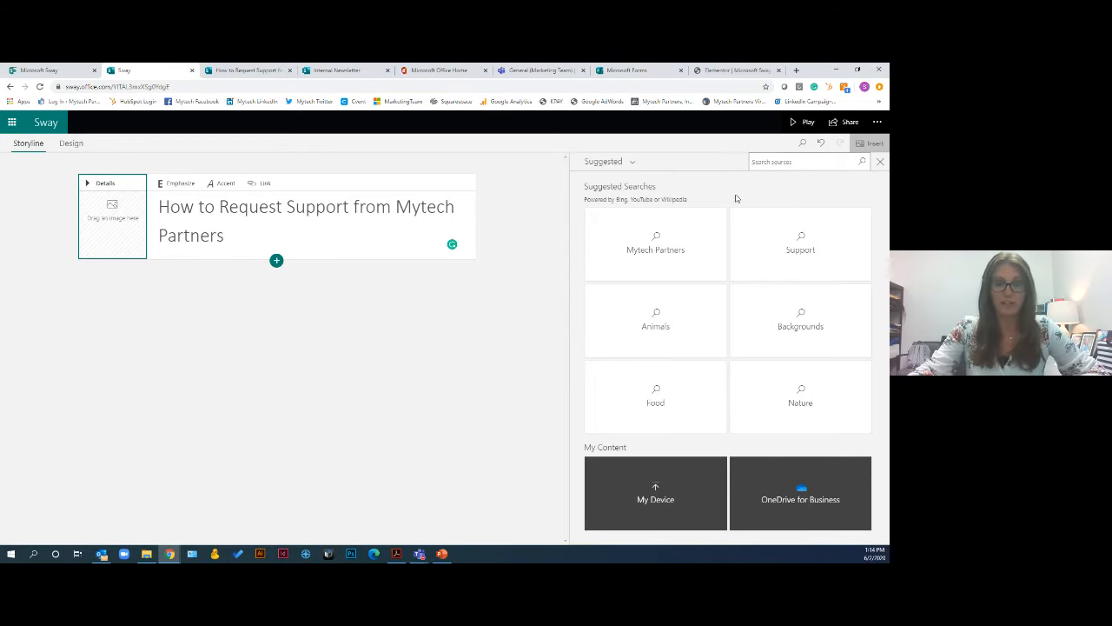
left_click(675, 239)
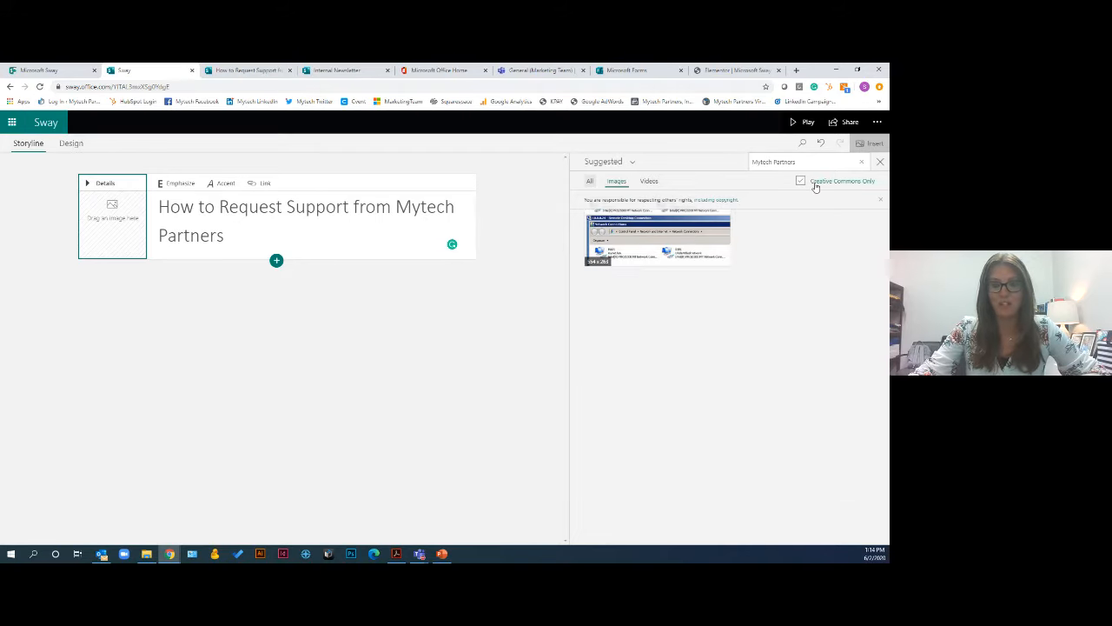
key("ctrl")
key("ctrl")
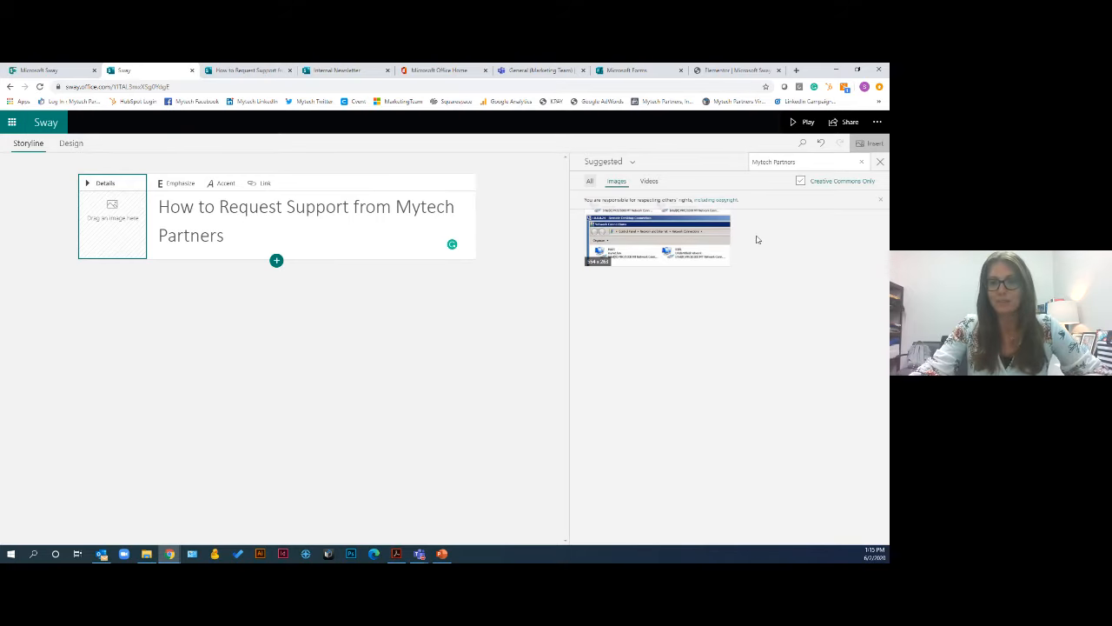
left_click(801, 182)
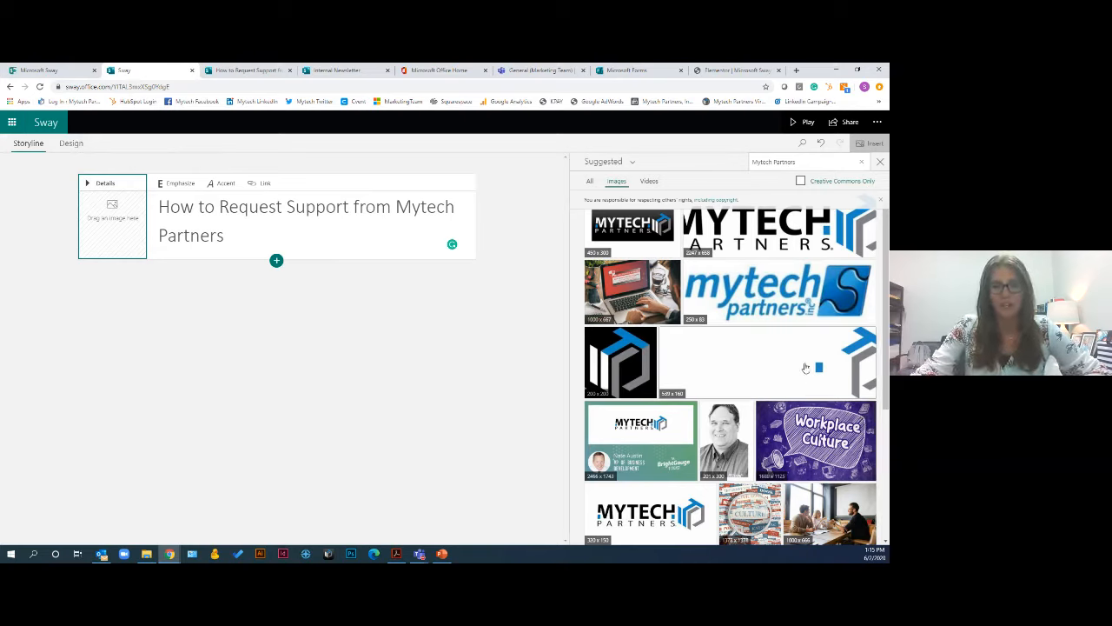
Set the title card's background to the Homepage Image file from the device
left_click(632, 165)
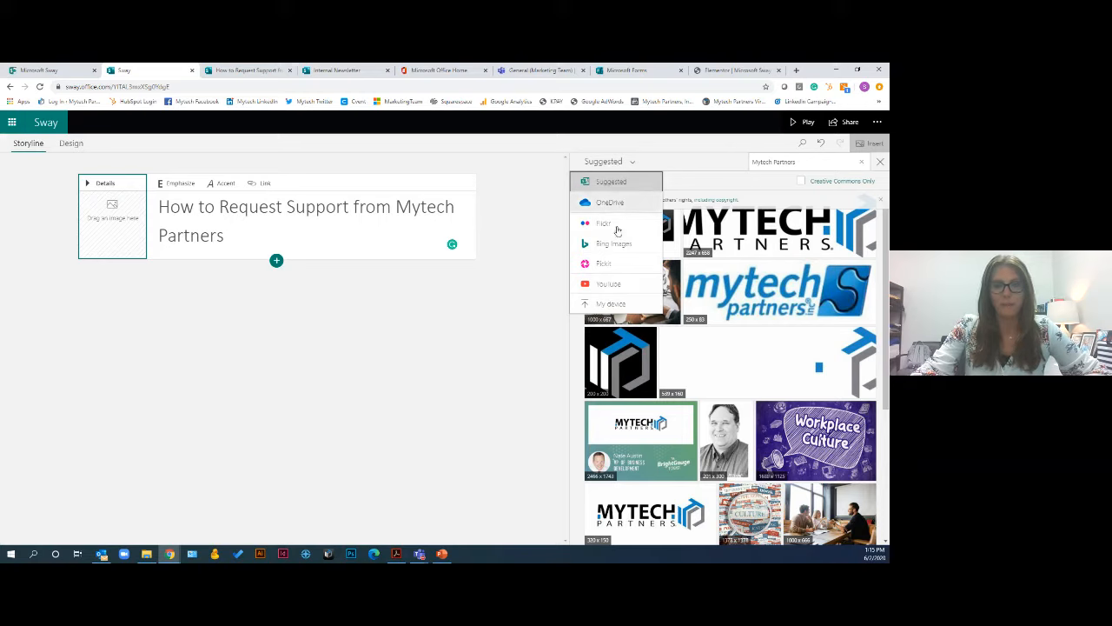
left_click(615, 306)
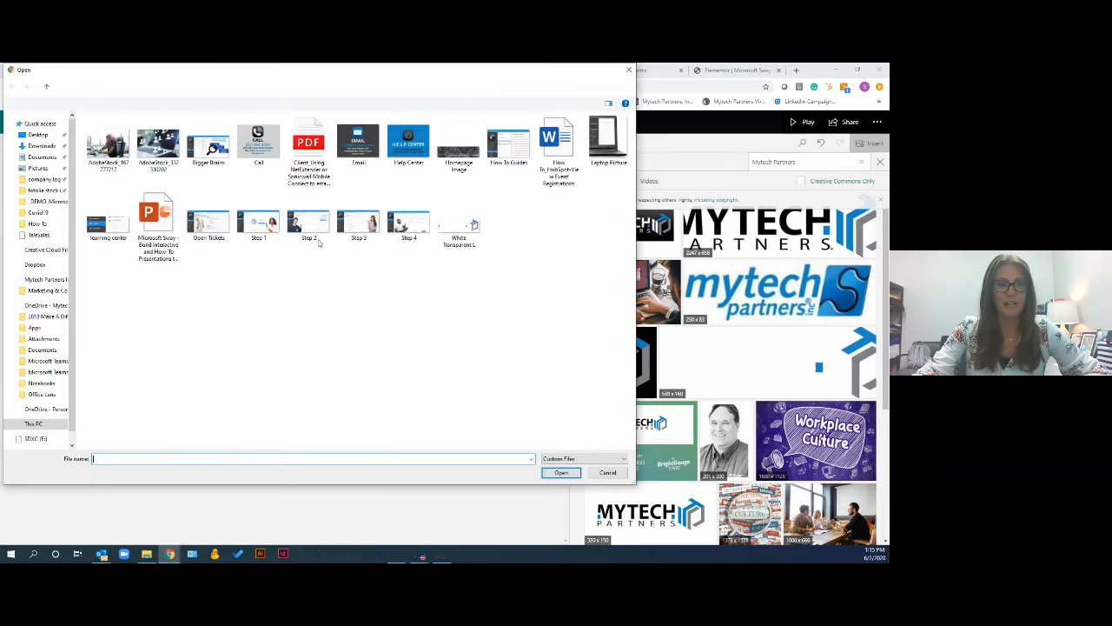
double_click(460, 152)
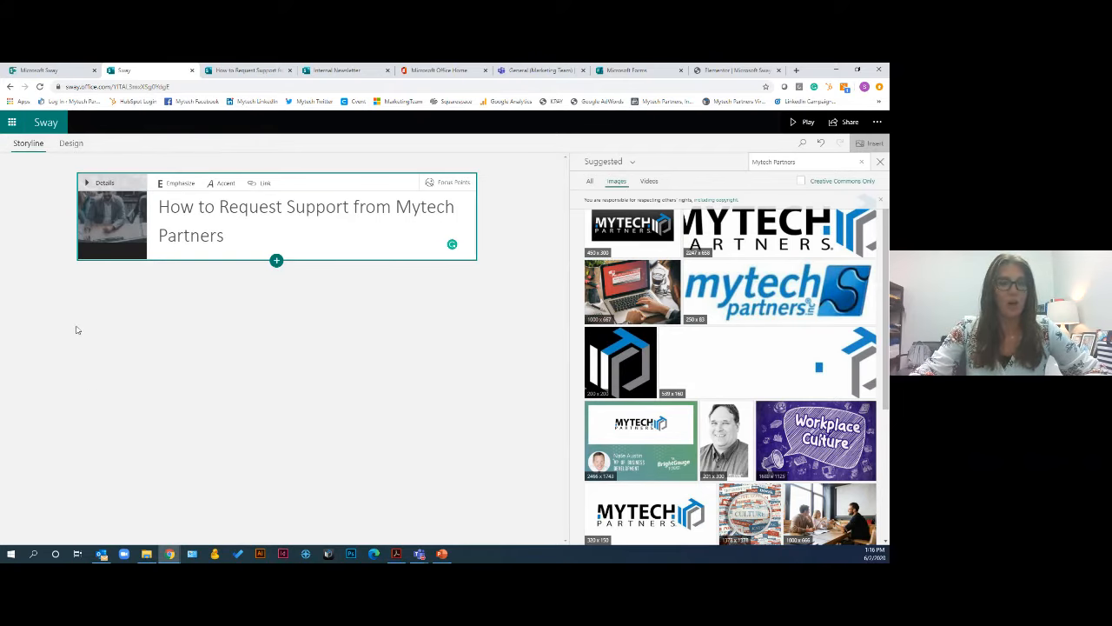
Add a Heading 1 card below the title card with the text "LET'S EXPLORE"
left_click(276, 262)
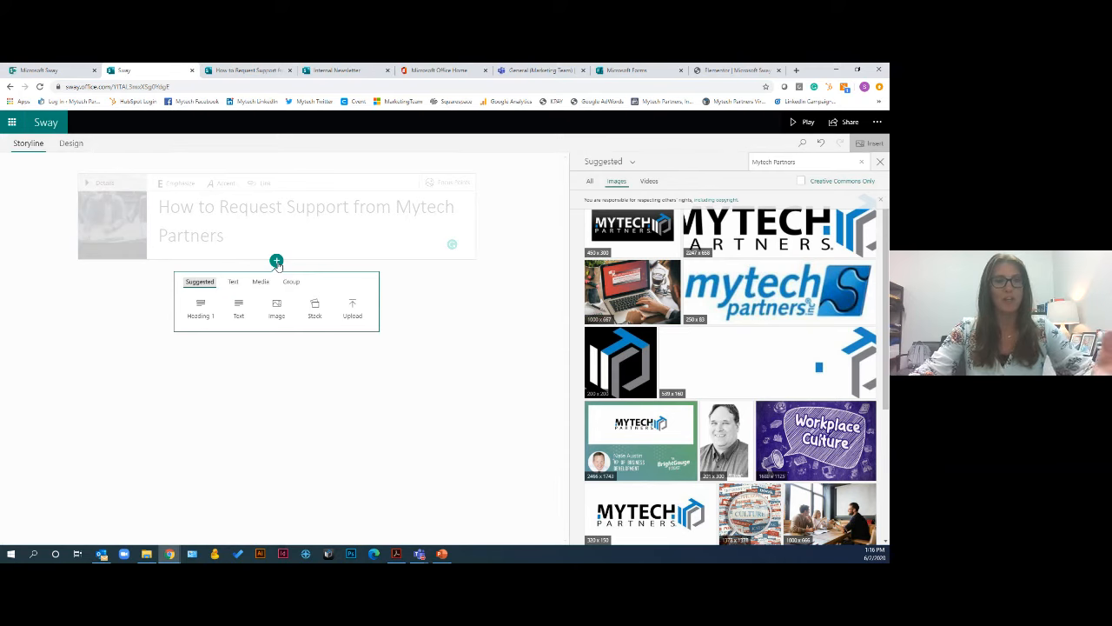
left_click(203, 316)
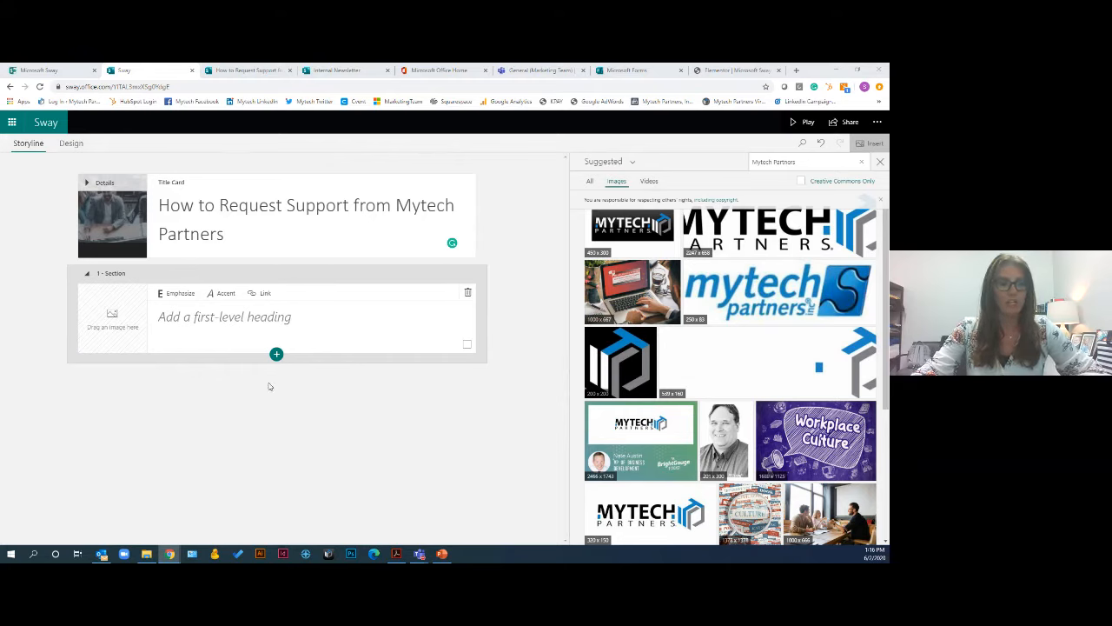
left_click(217, 319)
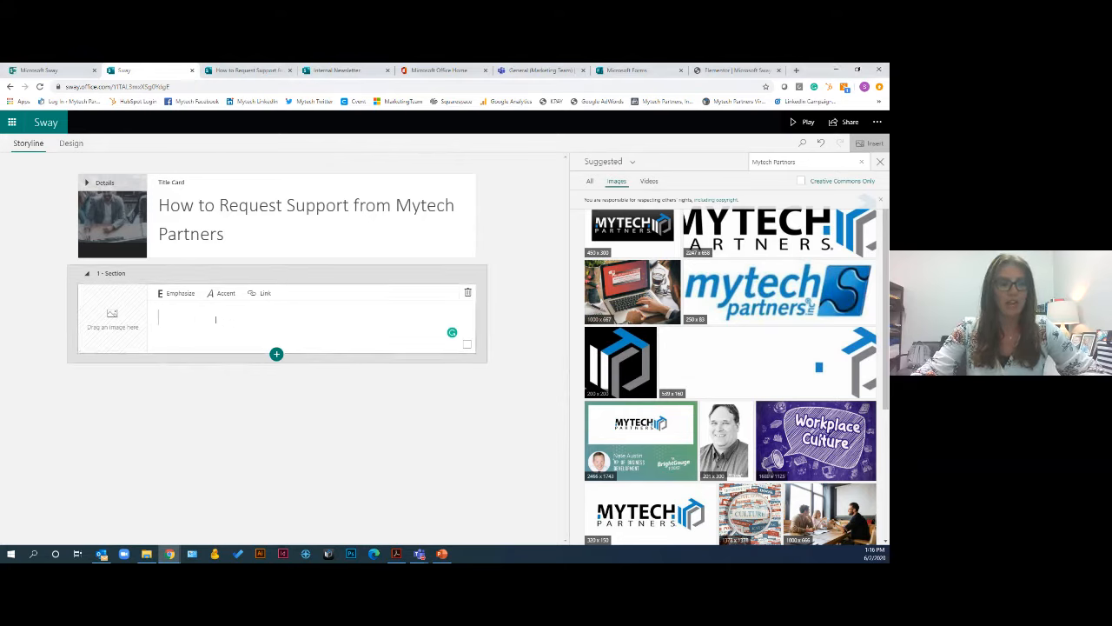
type("LET'S EXPLORE")
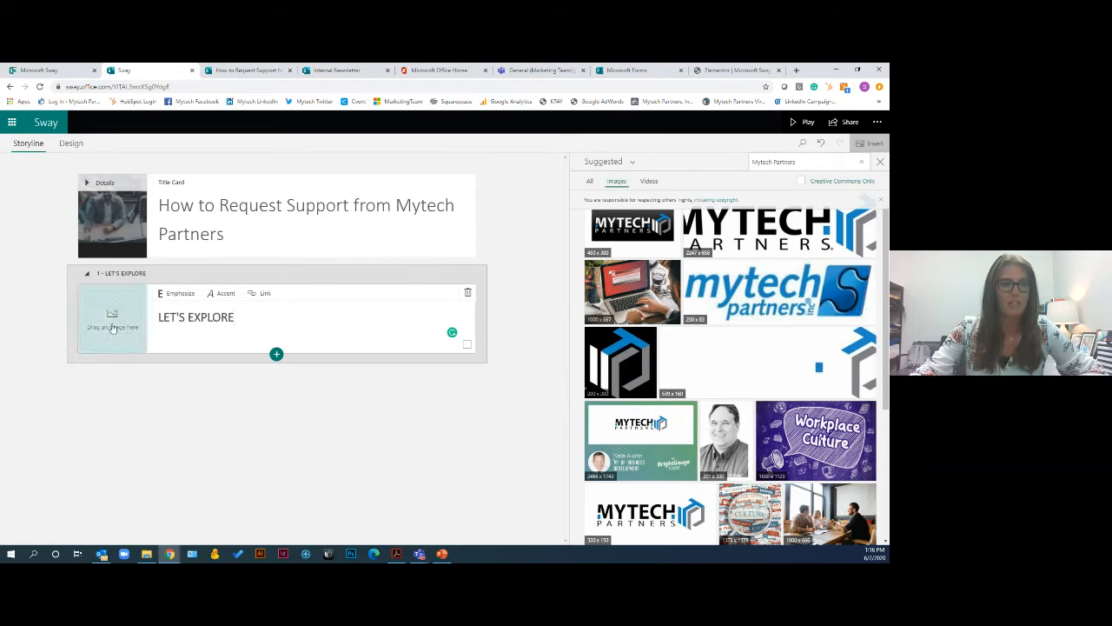
Add an image card below the LET'S EXPLORE heading and fill it with Laptop Picture from the device
left_click(276, 355)
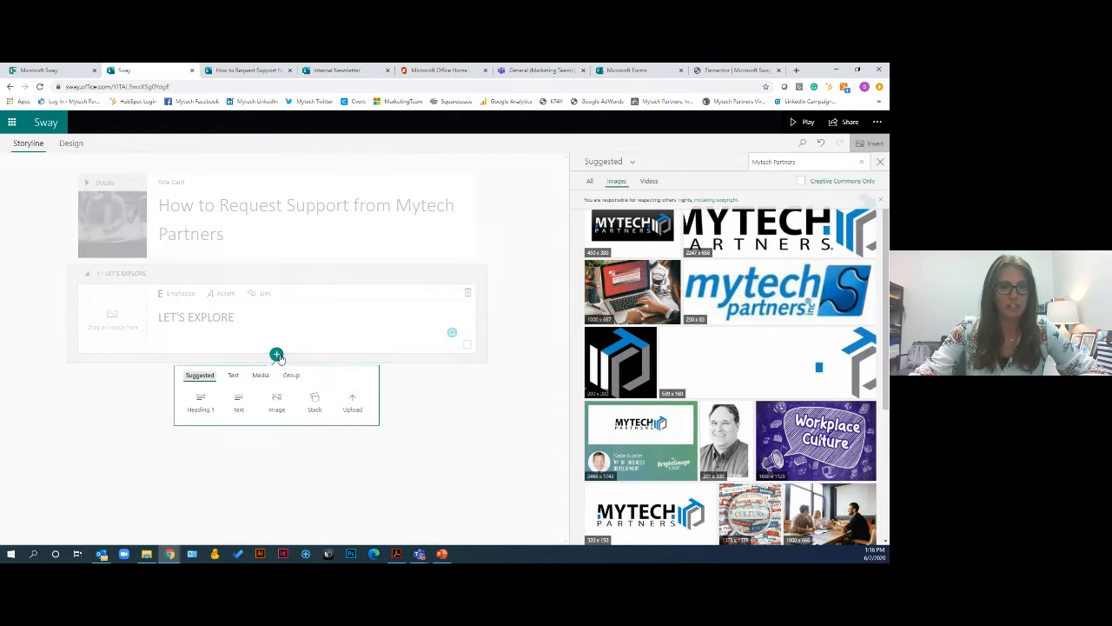
left_click(276, 407)
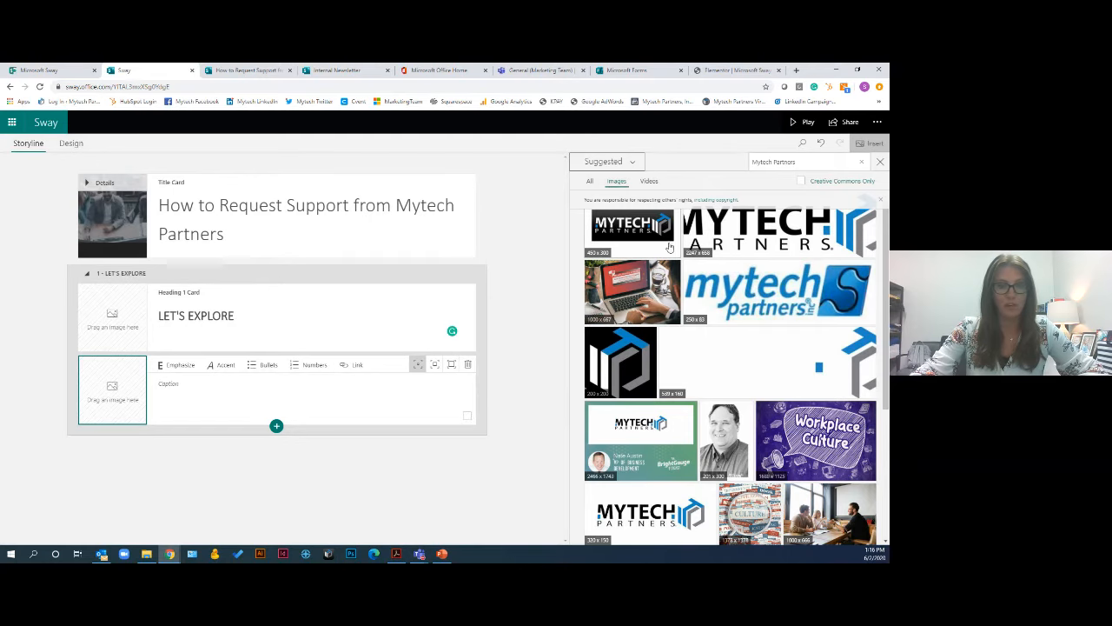
left_click(632, 162)
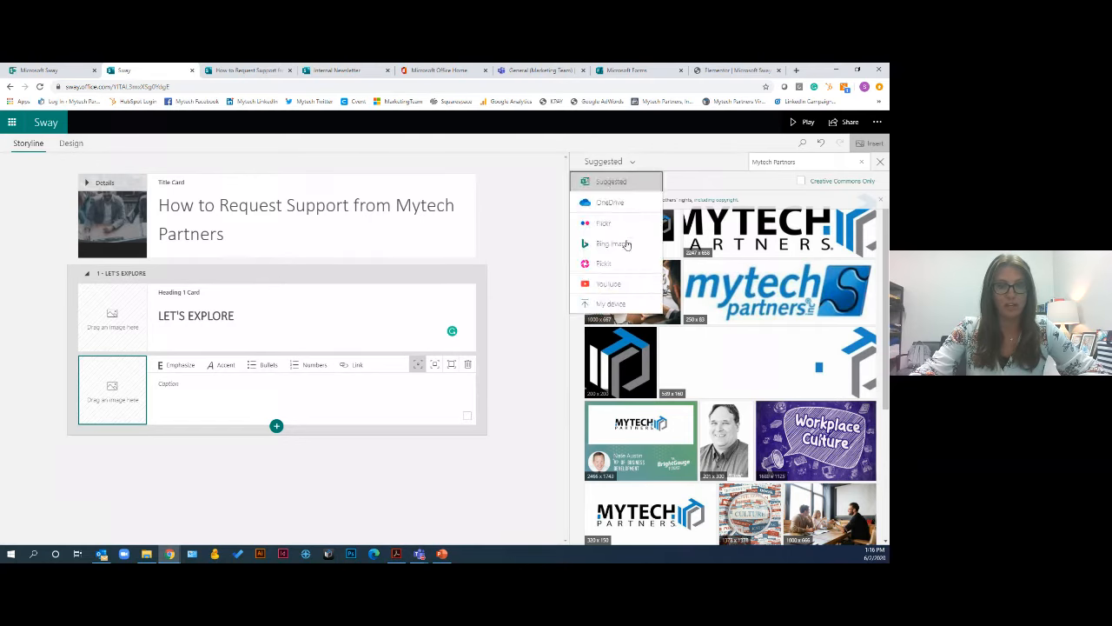
left_click(613, 307)
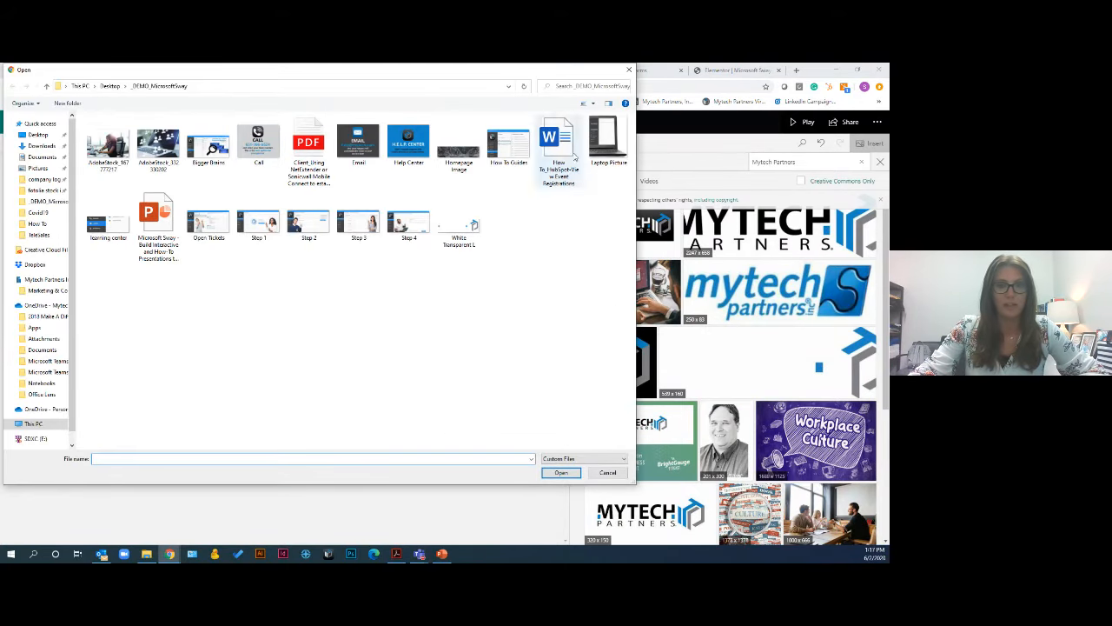
double_click(609, 144)
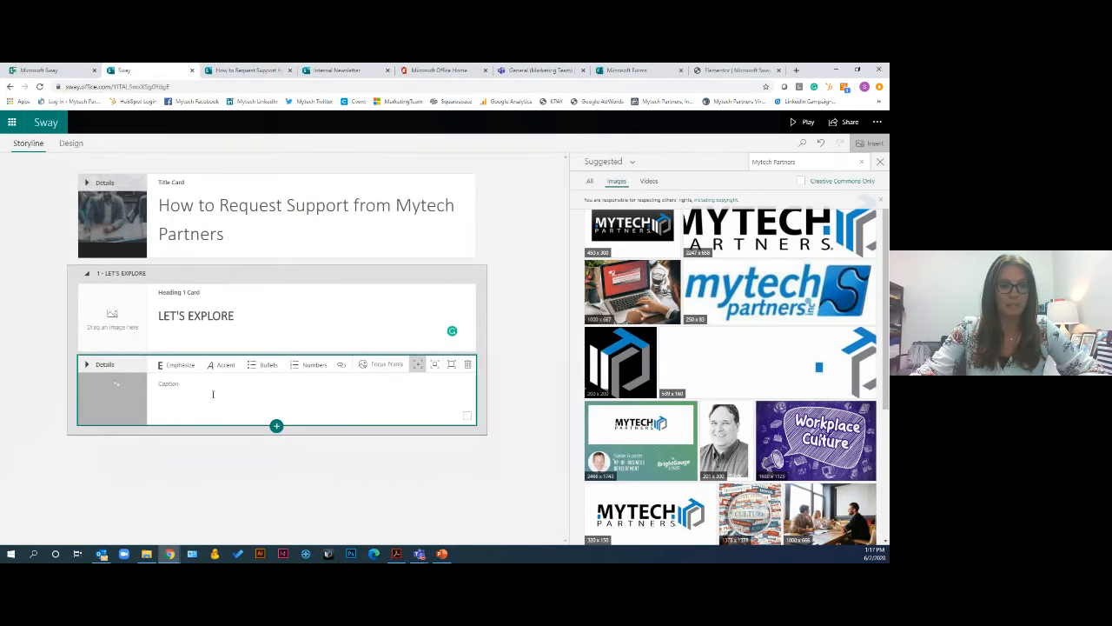
Add a text card below the laptop image, paste the copied "Here is what we are going to cover" outline, and remove its trailing empty bullet
left_click(276, 427)
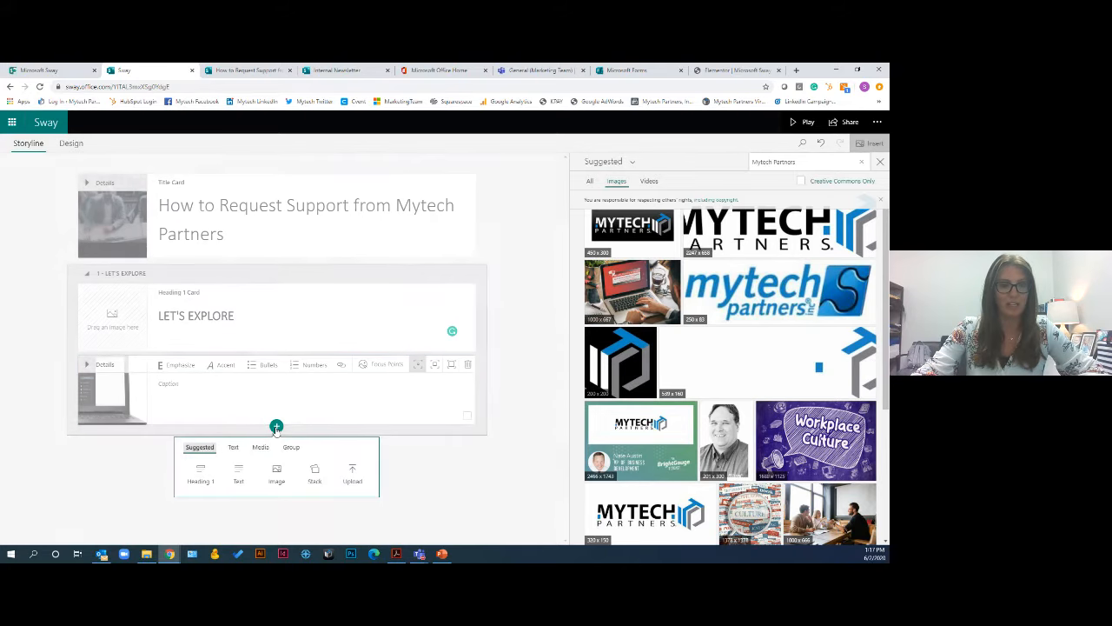
left_click(242, 485)
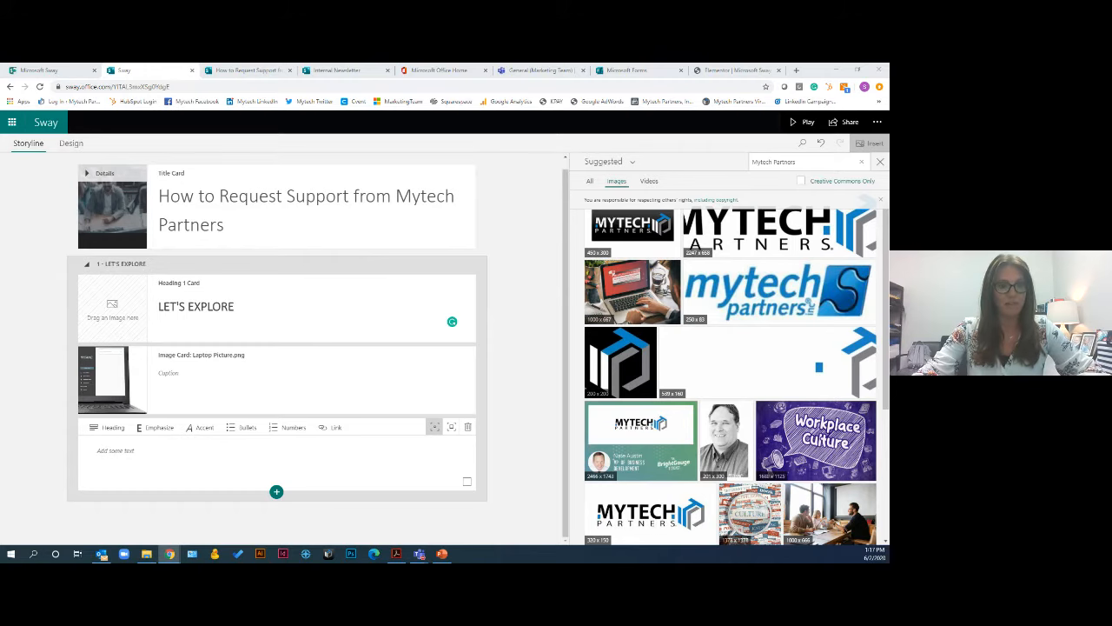
left_click(240, 457)
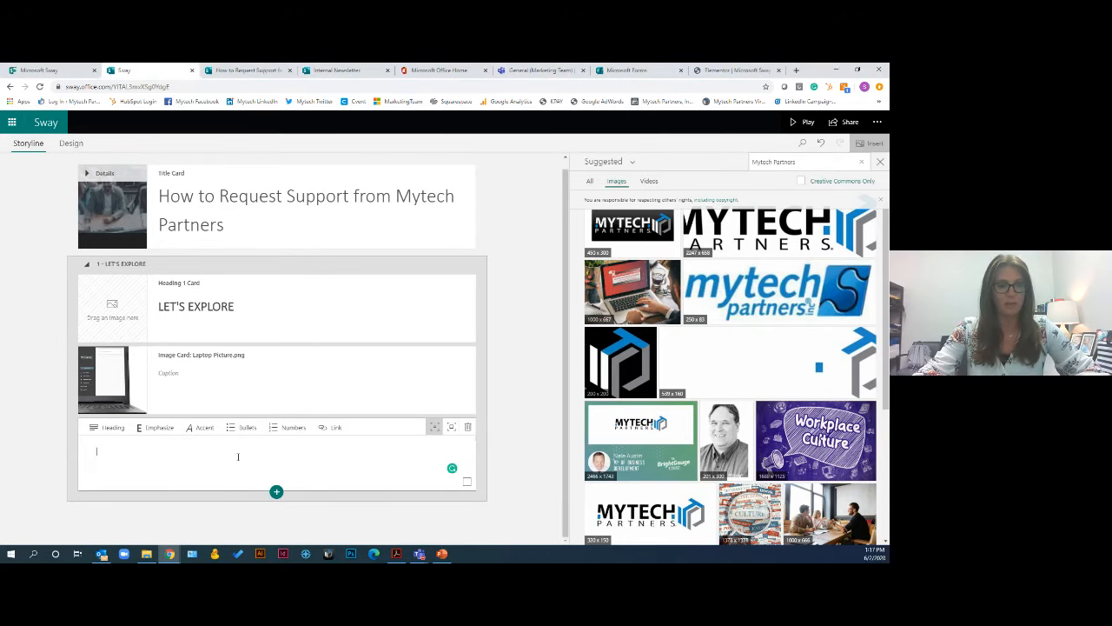
key("ctrl+v")
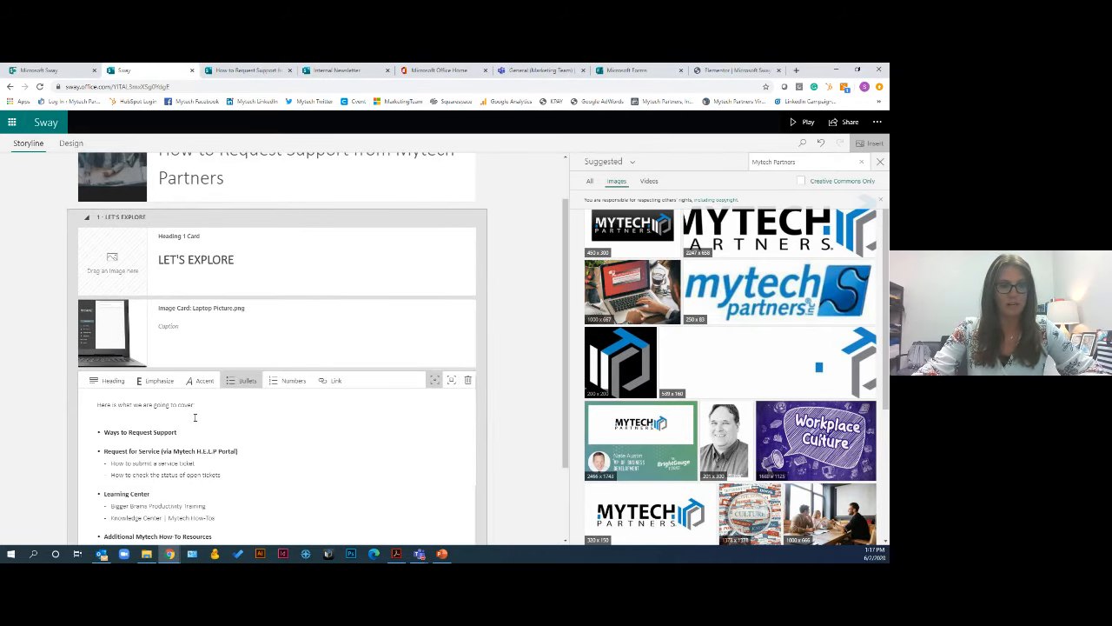
scroll(203, 416, "down", 2)
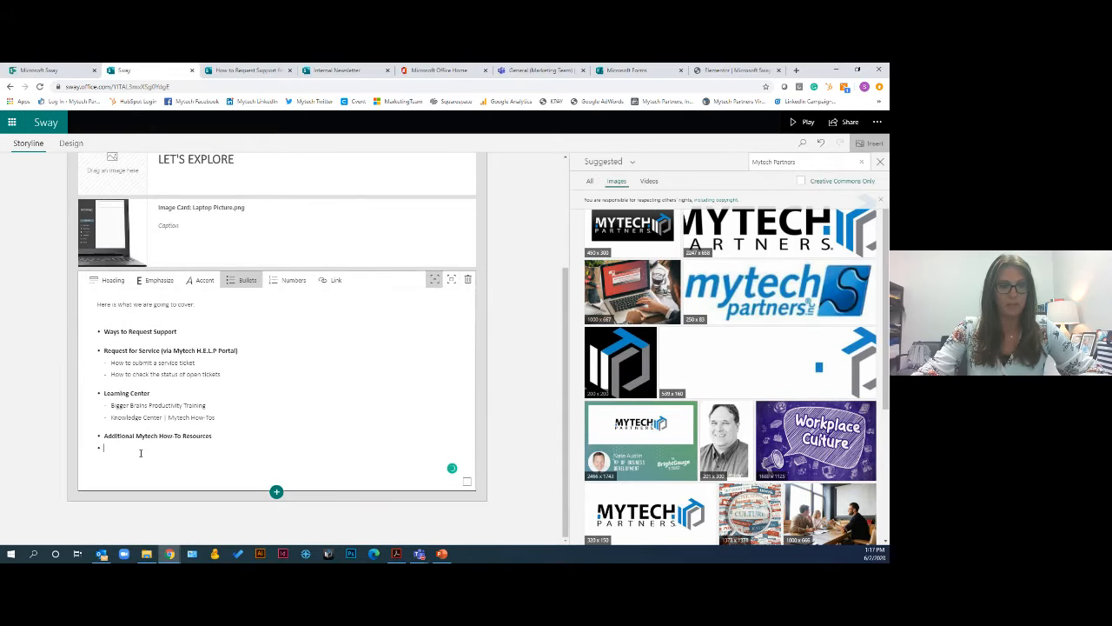
key("BackSpace")
key("BackSpace")
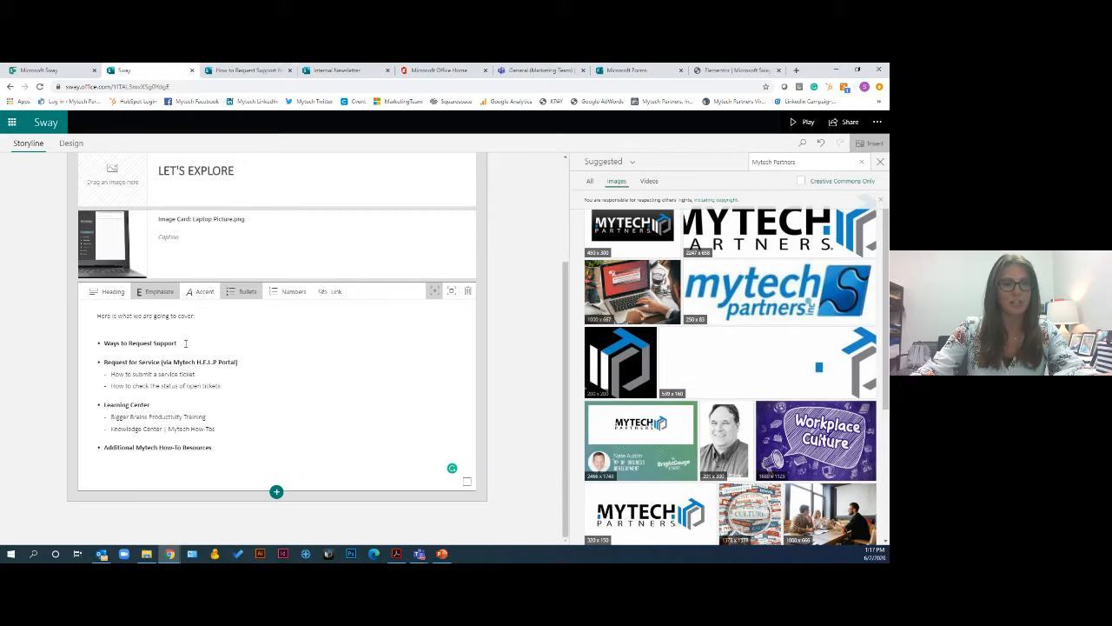
Toggle emphasis on "Ways to Request Support", then try Moderate emphasis on the text card and restore its original level
left_click_drag(185, 343, 102, 344)
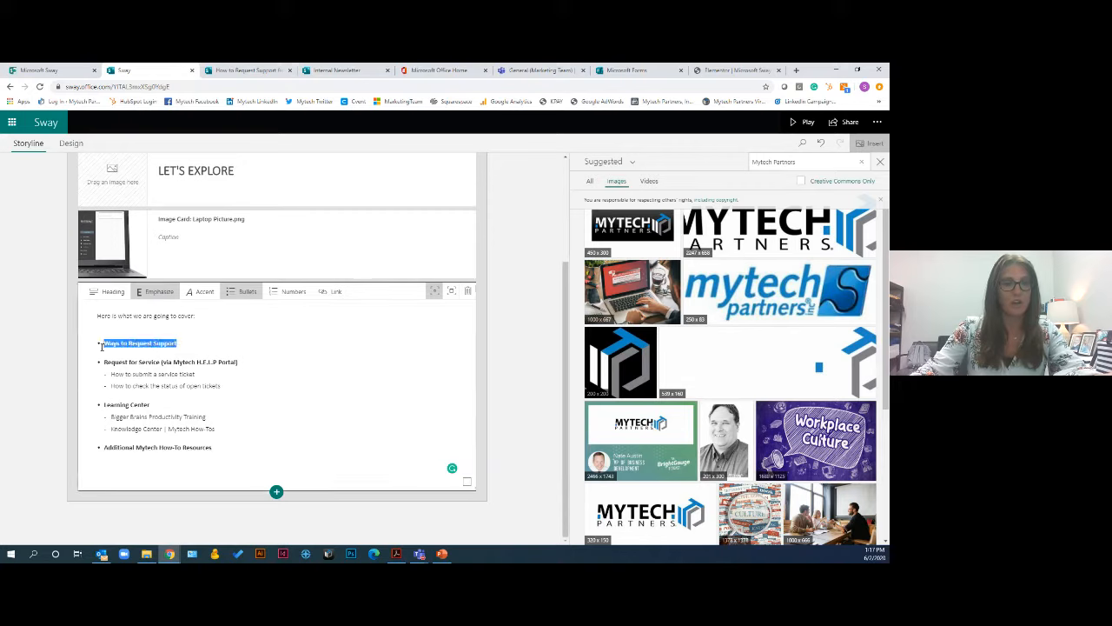
left_click(150, 294)
left_click(149, 294)
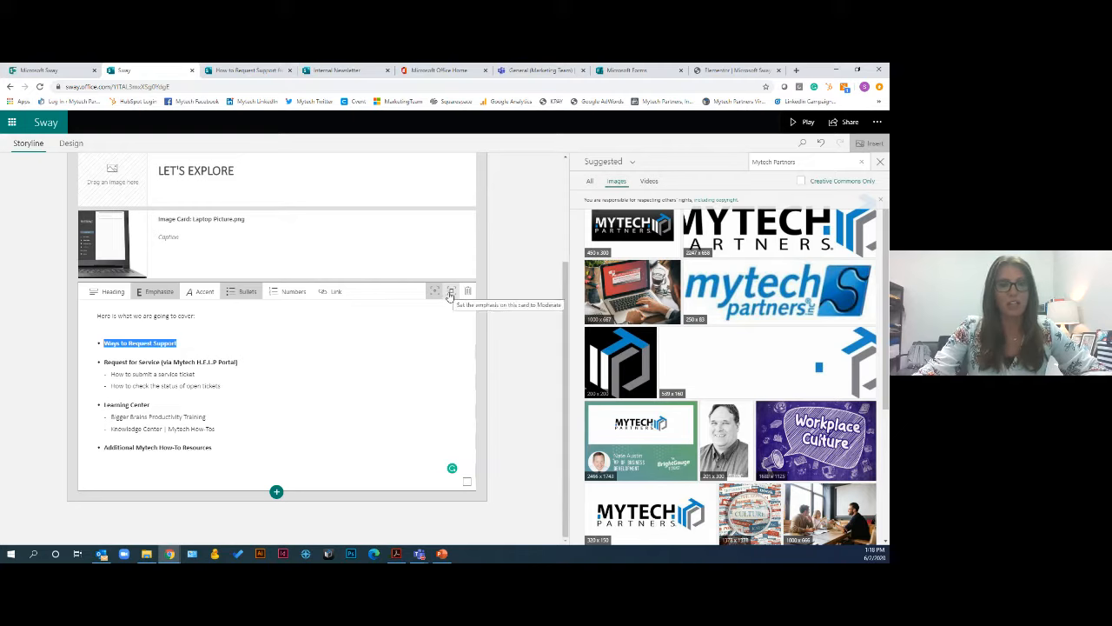
left_click(452, 294)
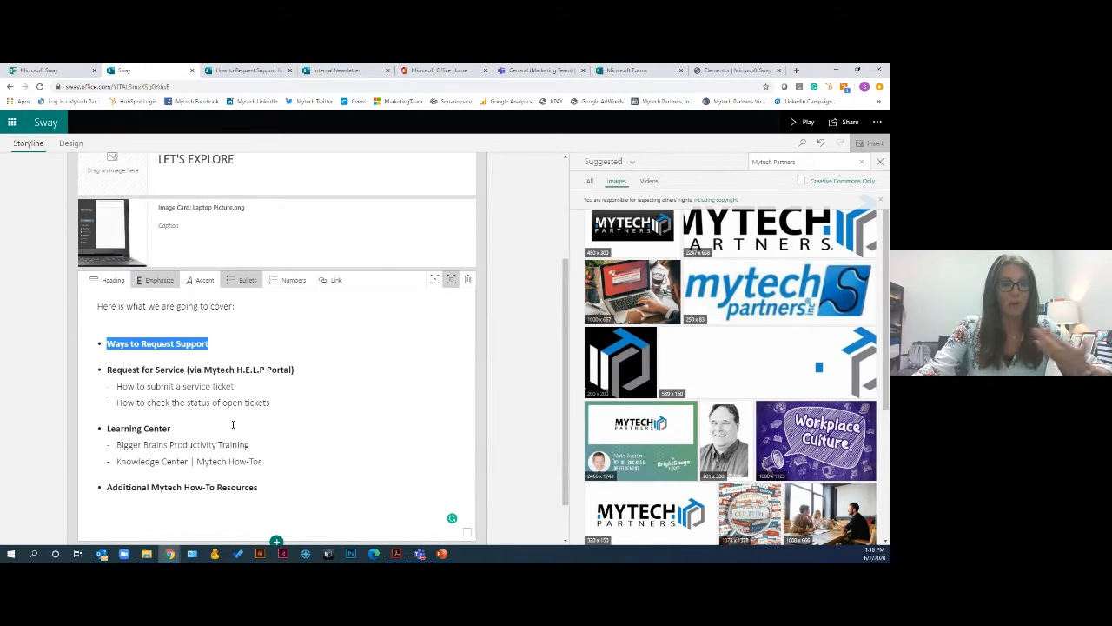
left_click(436, 283)
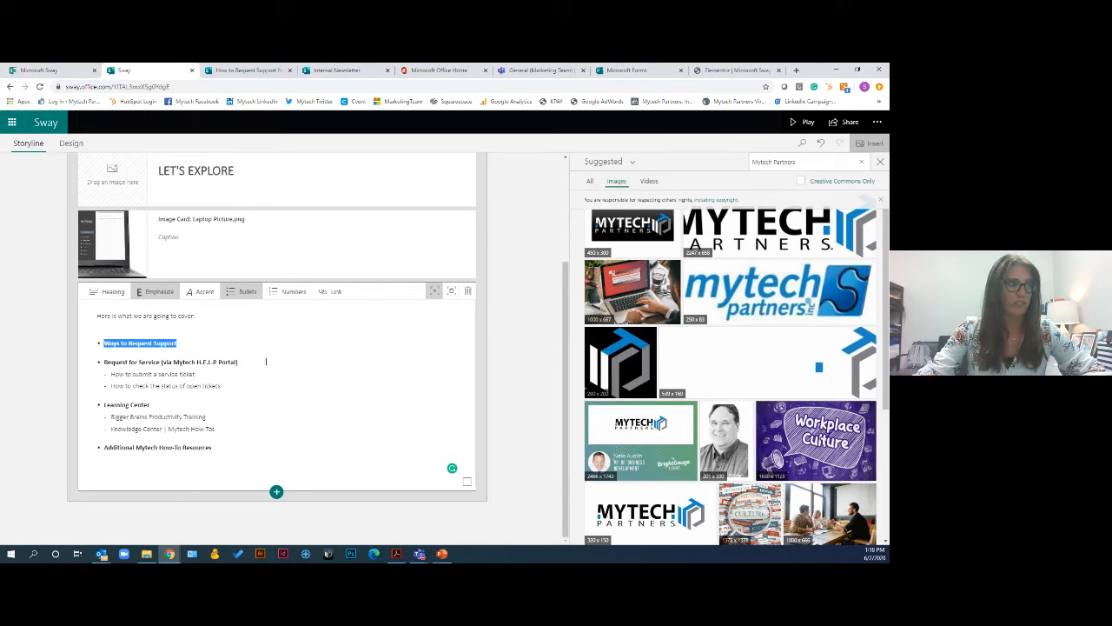
Review the cards in the LET'S EXPLORE section and collapse the section in the storyline
scroll(357, 286, "up", 1)
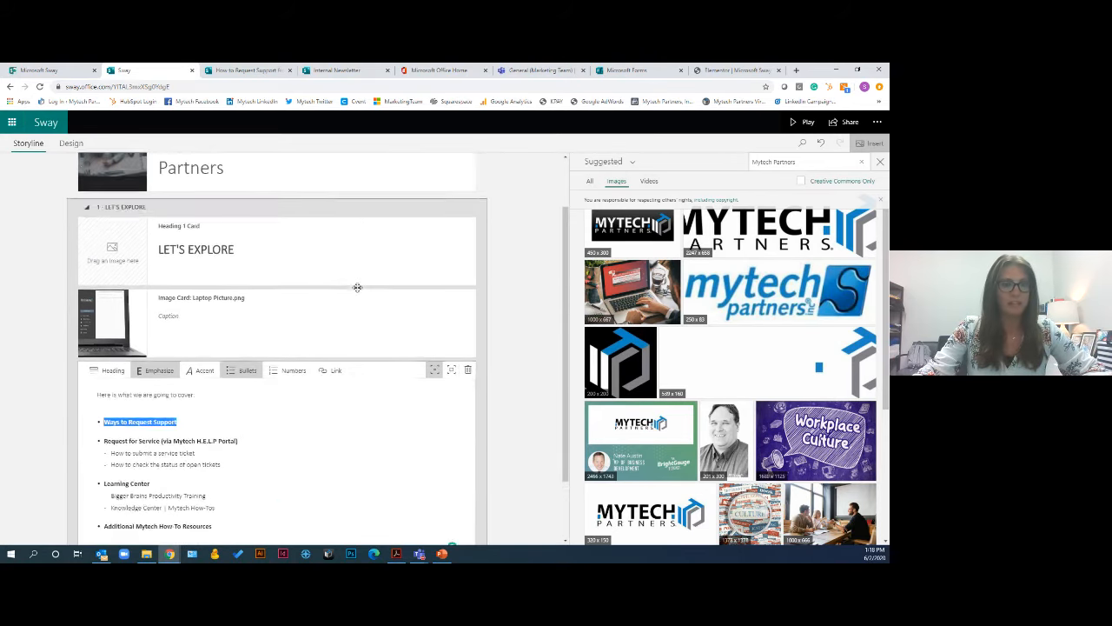
scroll(357, 286, "up", 1)
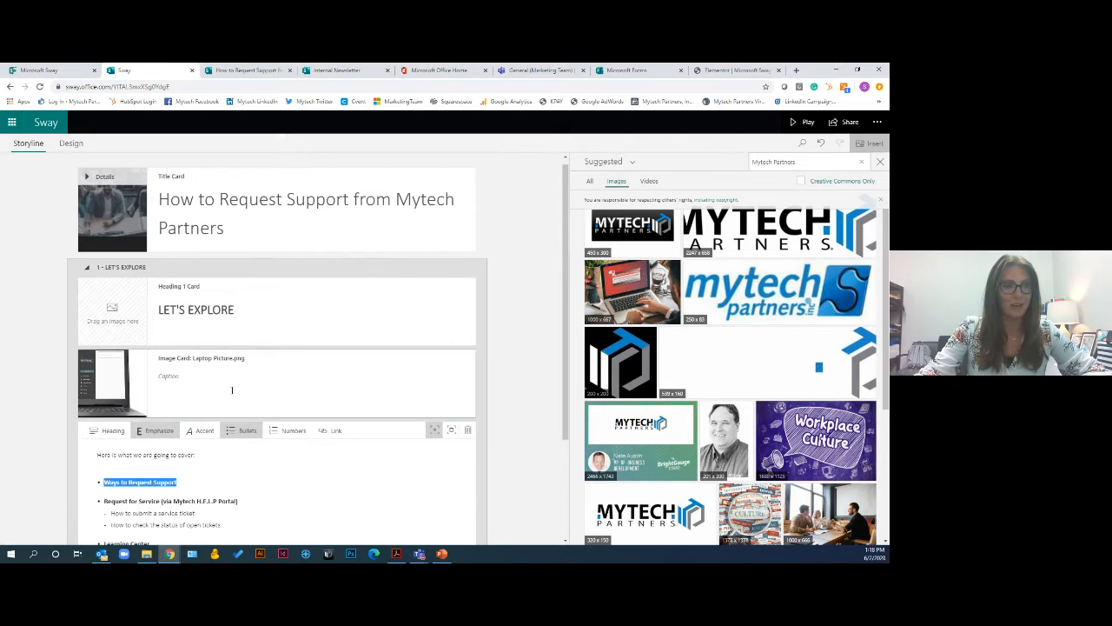
scroll(232, 390, "down", 3)
scroll(181, 297, "up", 2)
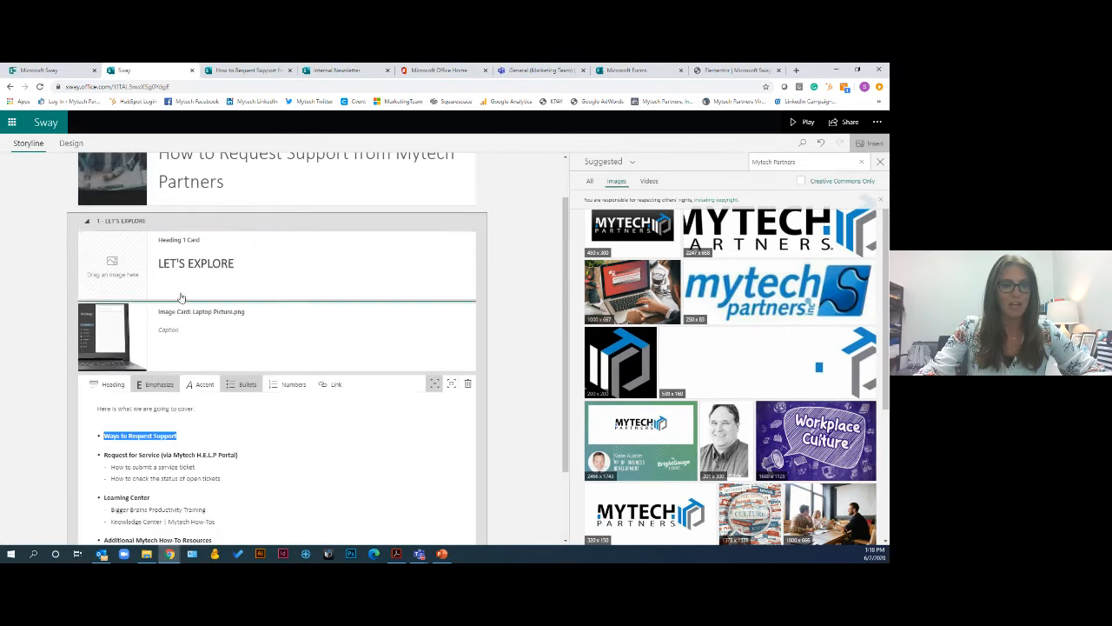
left_click(87, 222)
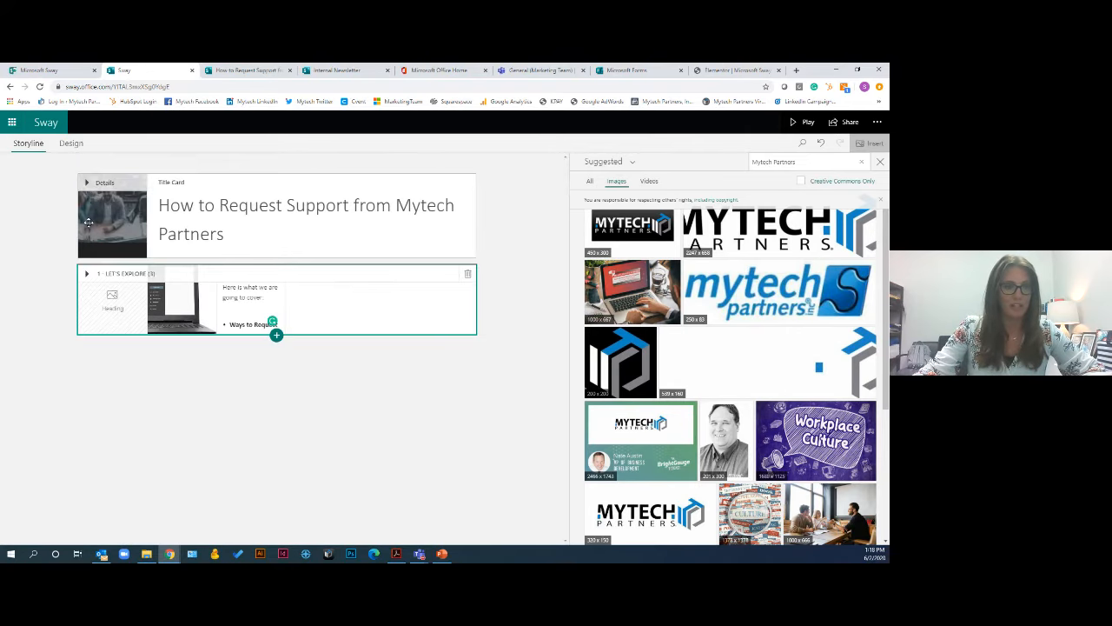
left_click(86, 273)
scroll(252, 359, "down", 2)
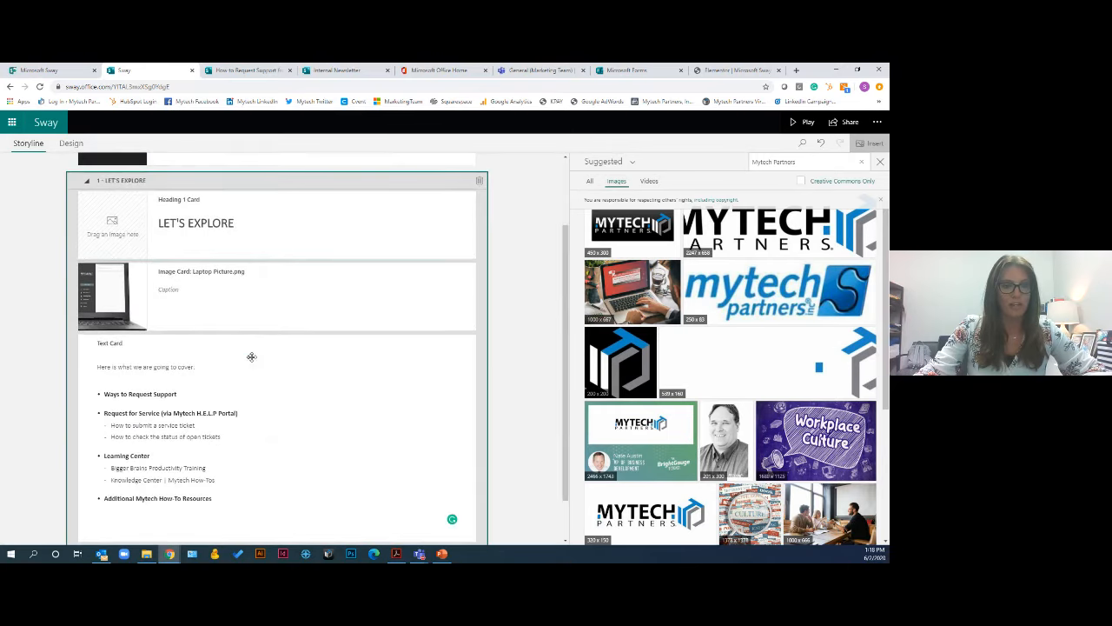
scroll(251, 359, "down", 1)
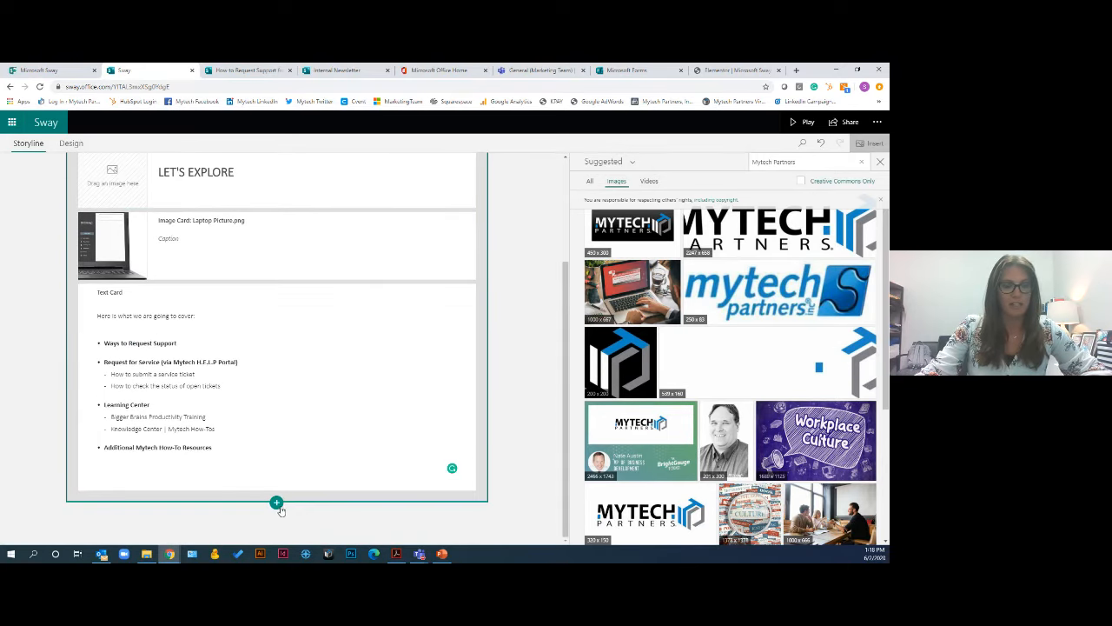
scroll(273, 492, "up", 2)
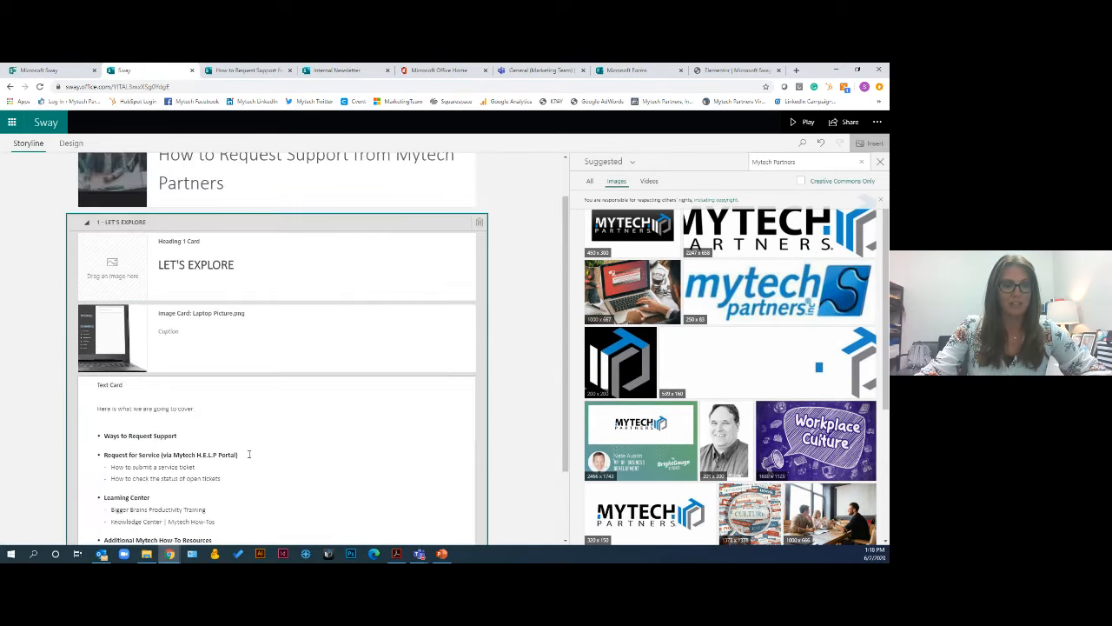
left_click(86, 221)
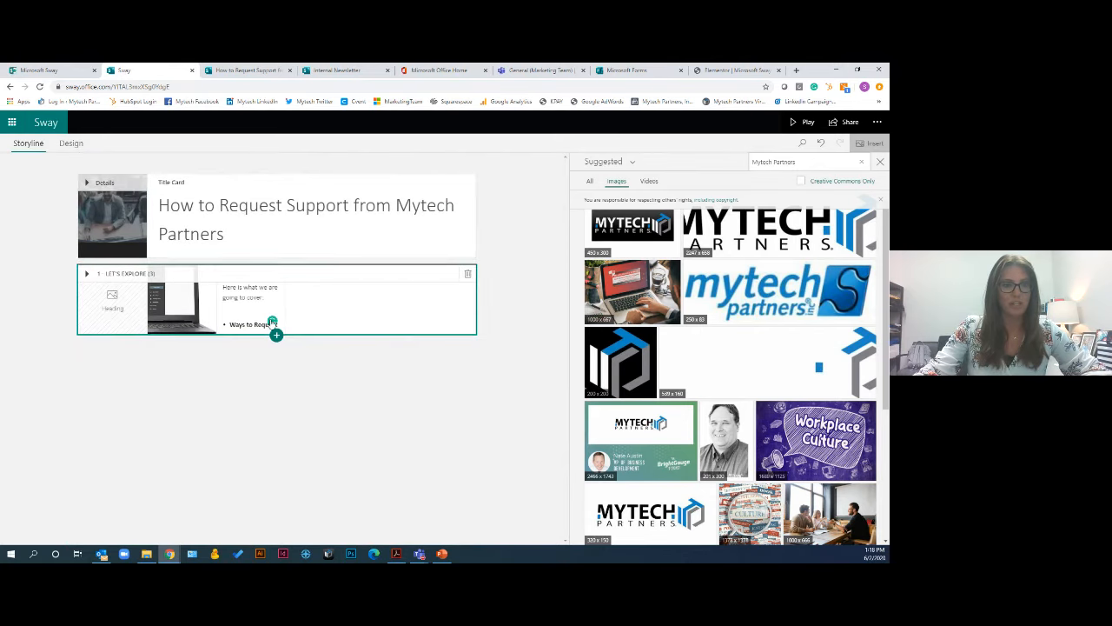
Add a Heading 1 card below the LET'S EXPLORE section with the text "Need Help?"
left_click(277, 335)
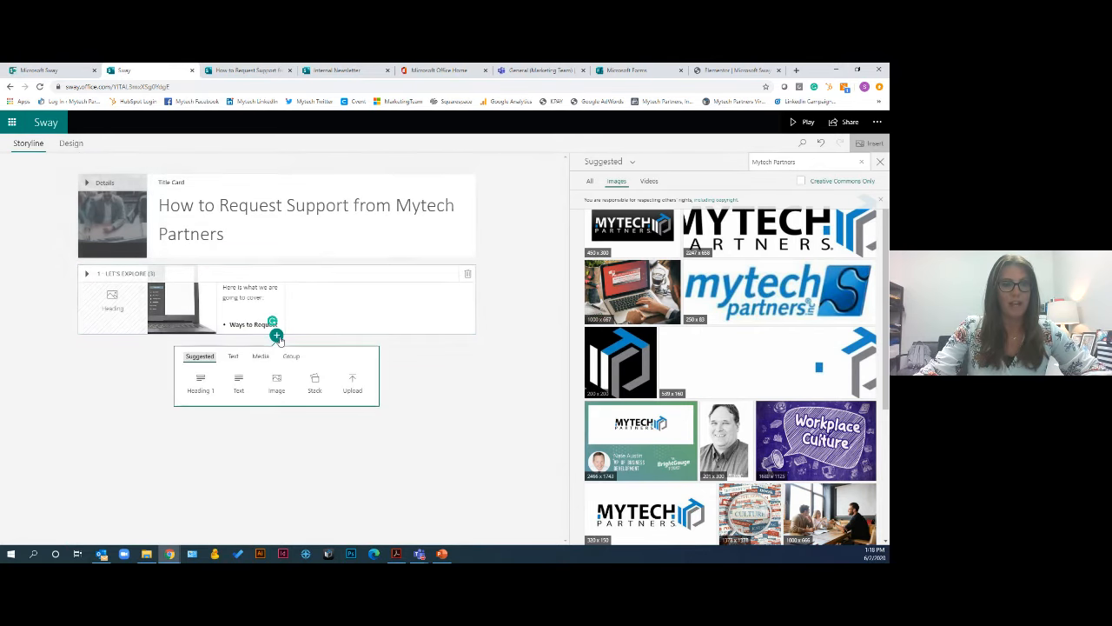
left_click(199, 393)
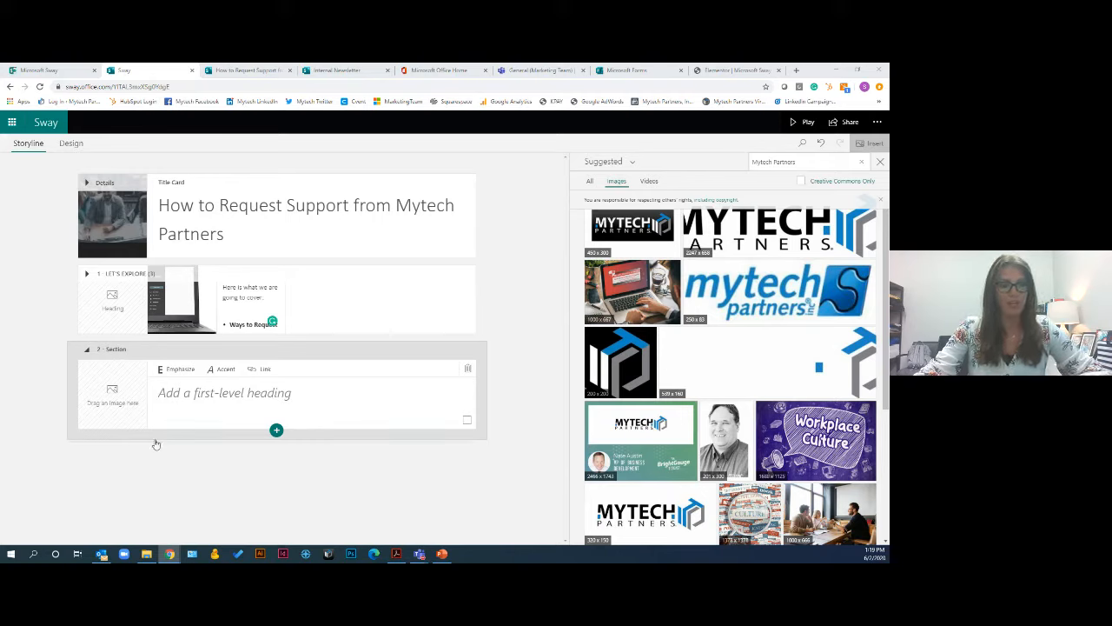
left_click(197, 394)
type("Need Help?")
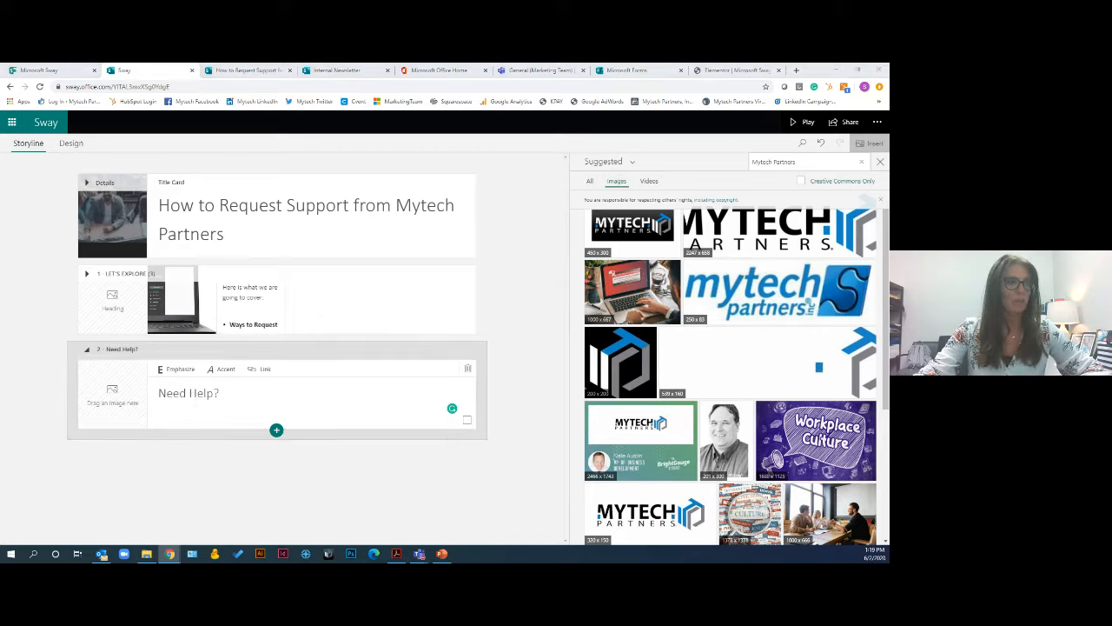
Fill the "Need Help?" heading's background image with AdobeStock_167777217 from the device
left_click(110, 394)
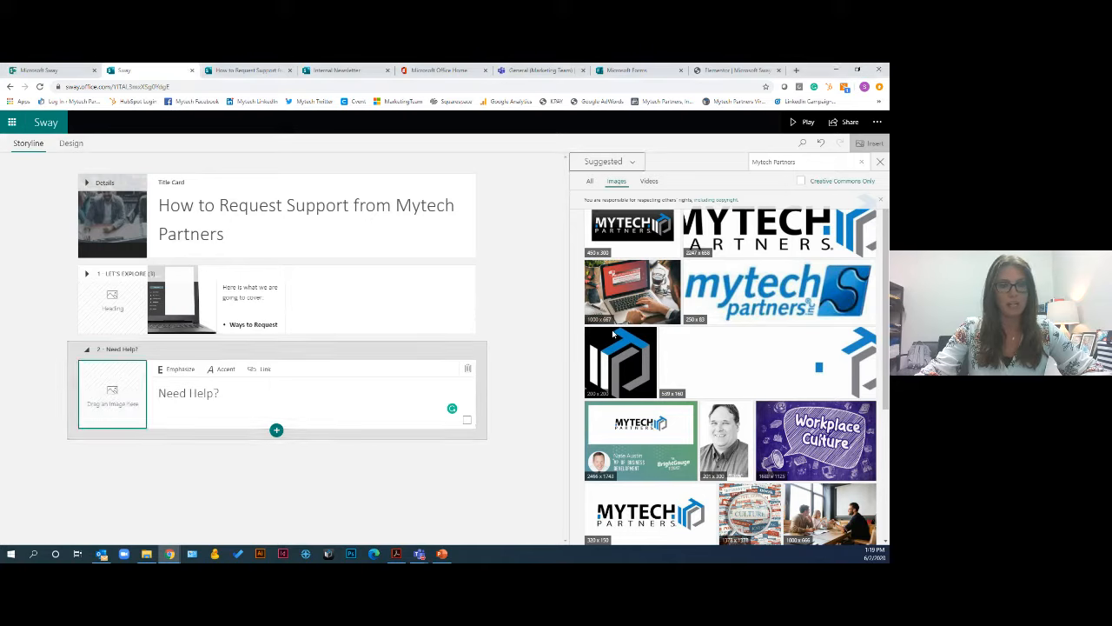
left_click(636, 166)
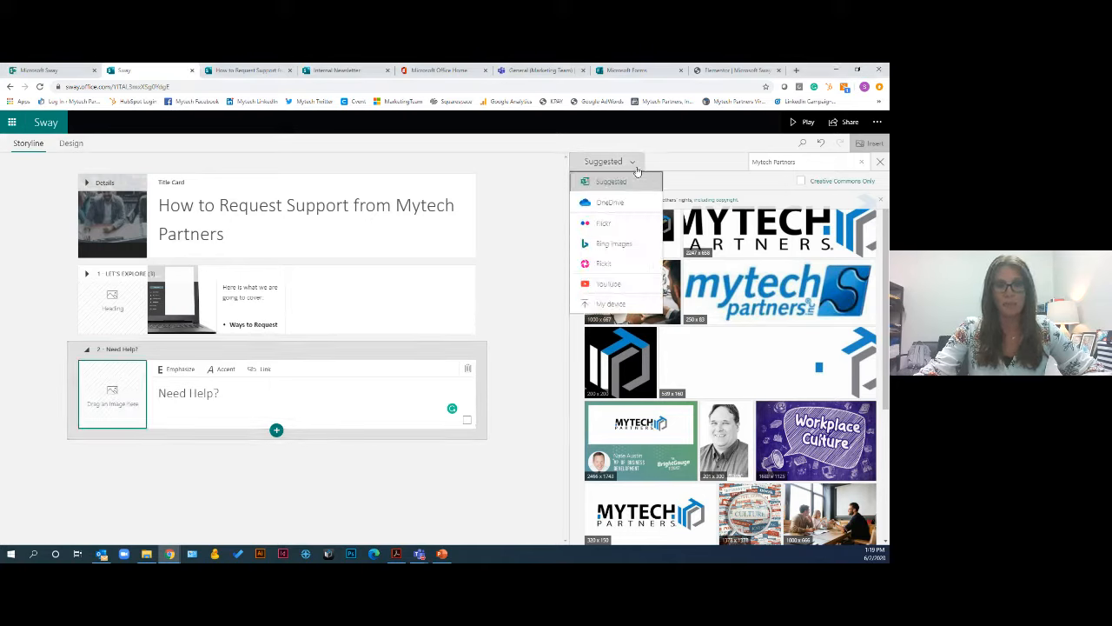
left_click(622, 308)
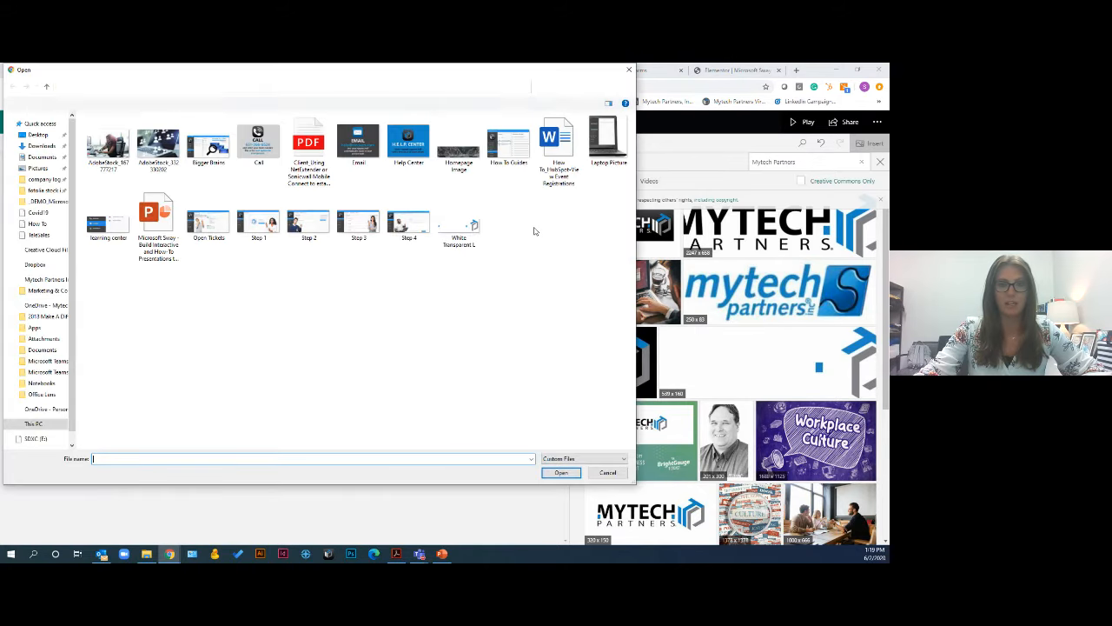
left_click(113, 150)
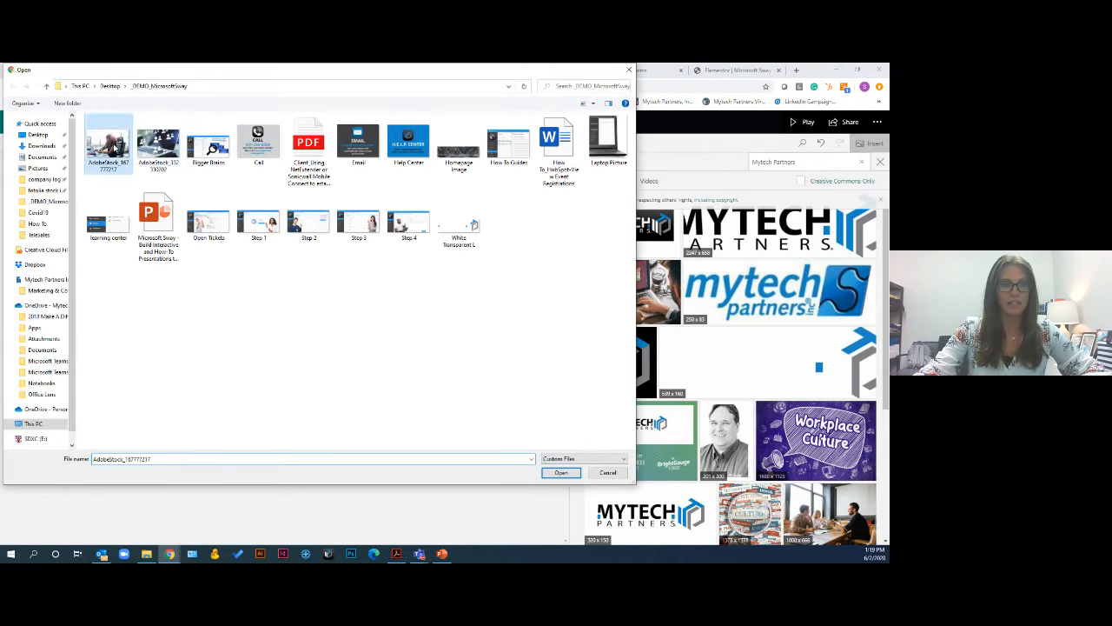
double_click(113, 150)
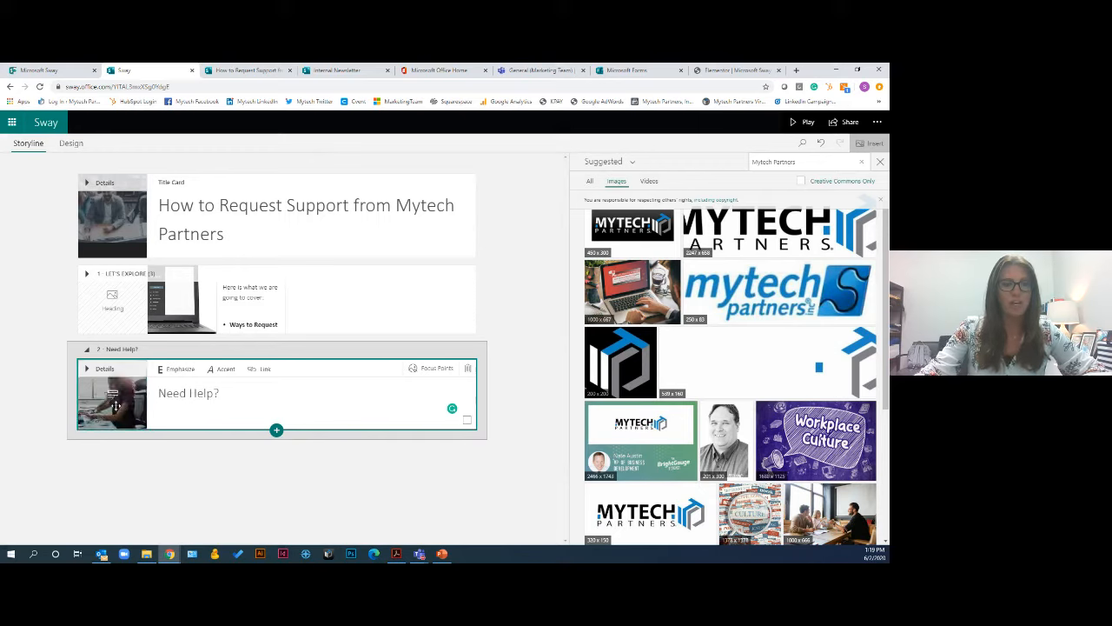
Open the focus points of the "Need Help?" background image and try marking the entire image as important, then clear that option
left_click(88, 371)
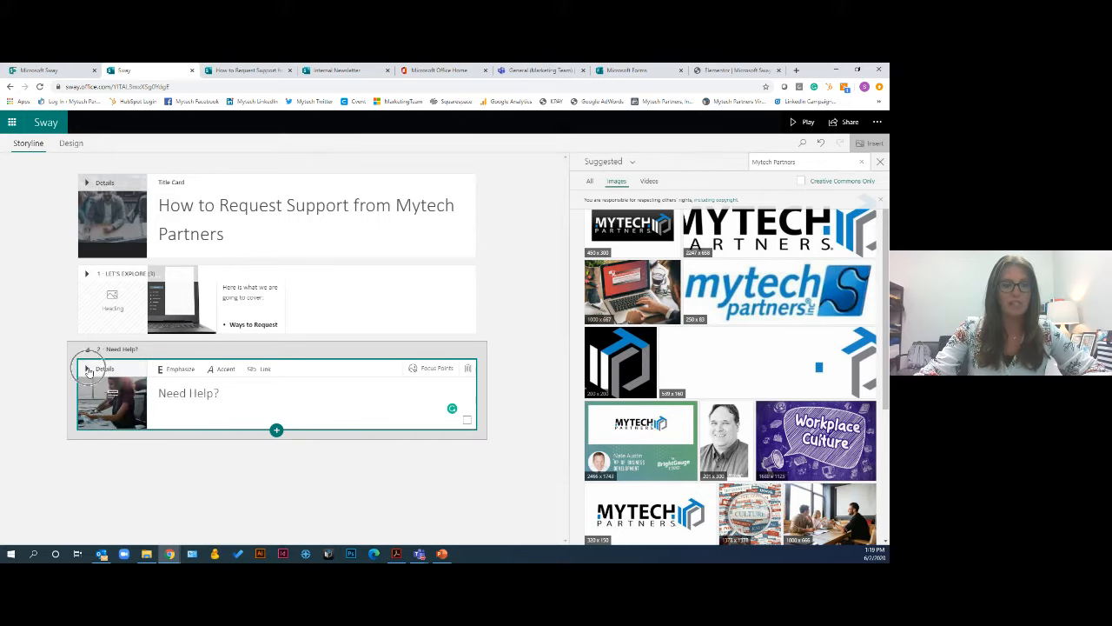
scroll(111, 412, "down", 1)
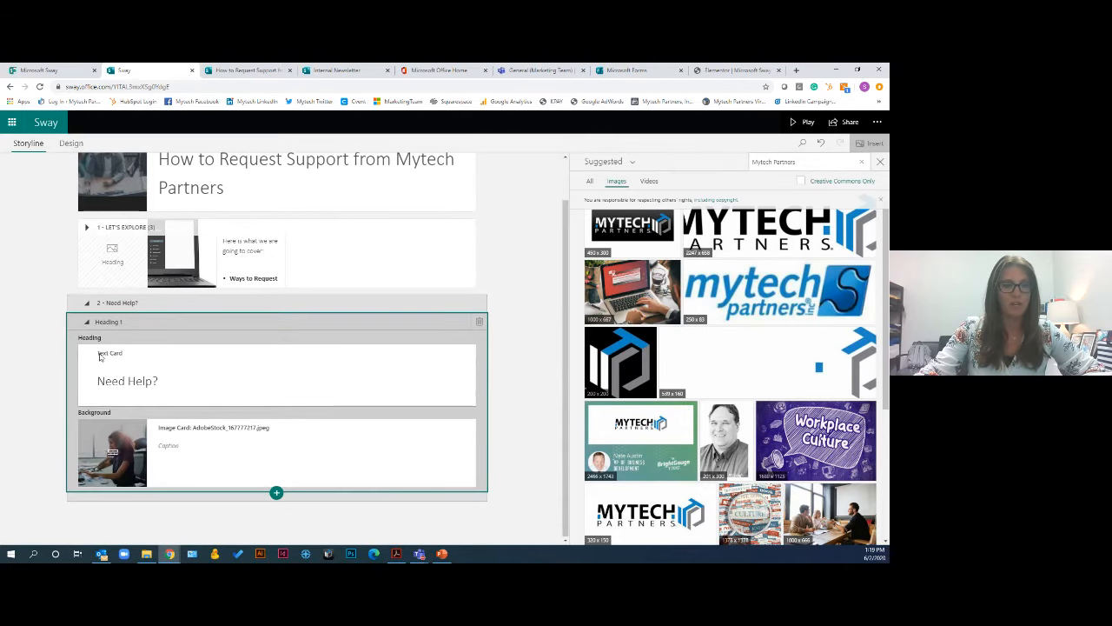
left_click(112, 469)
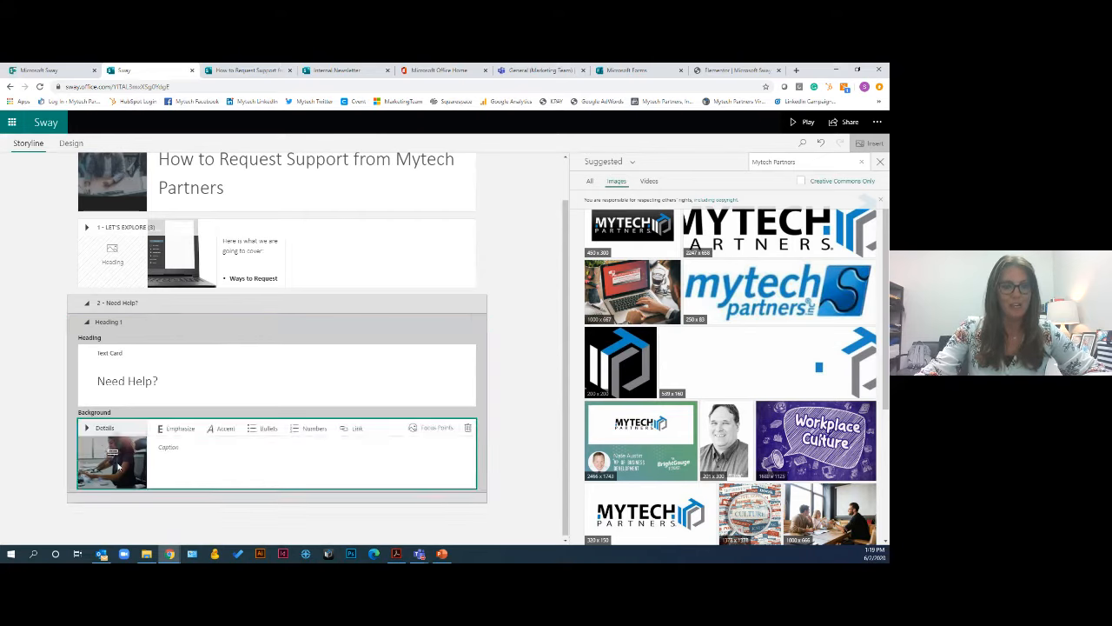
left_click(430, 431)
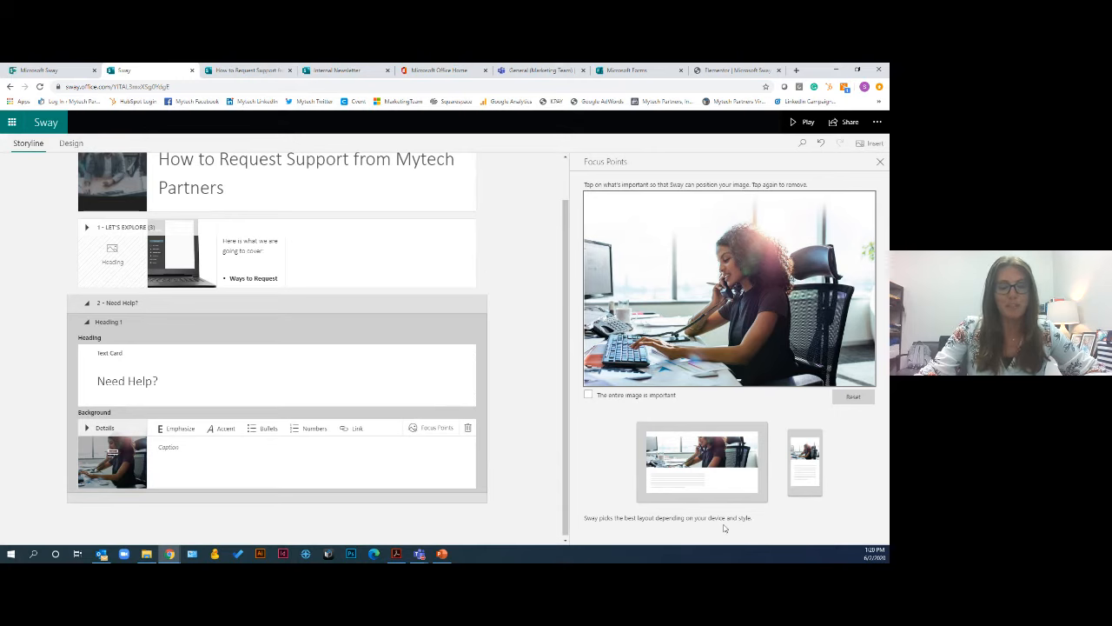
left_click(590, 398)
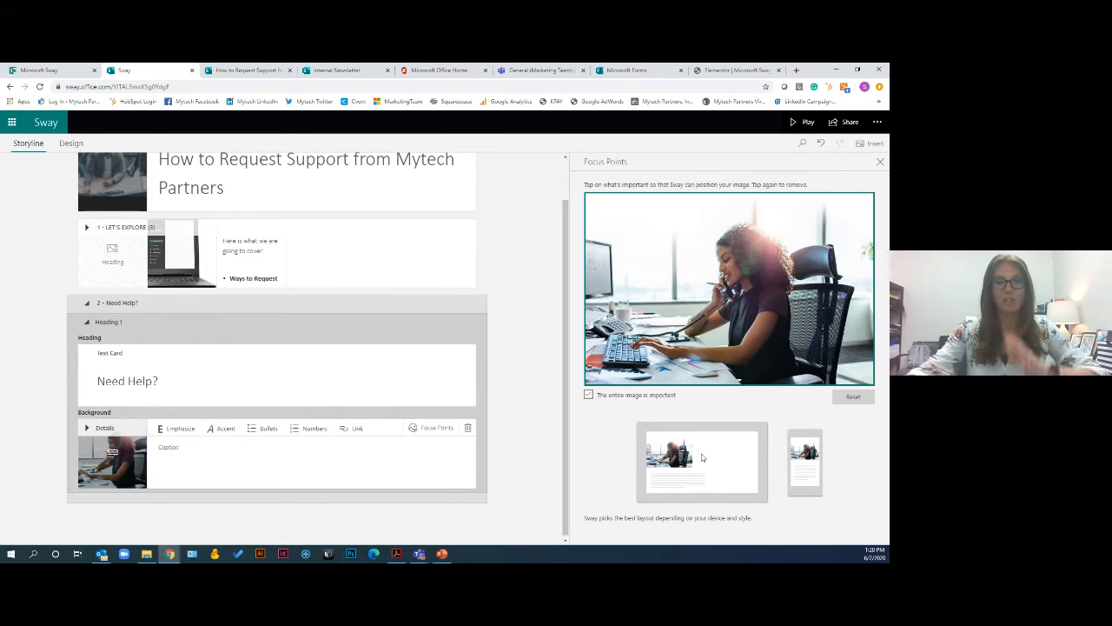
left_click(588, 395)
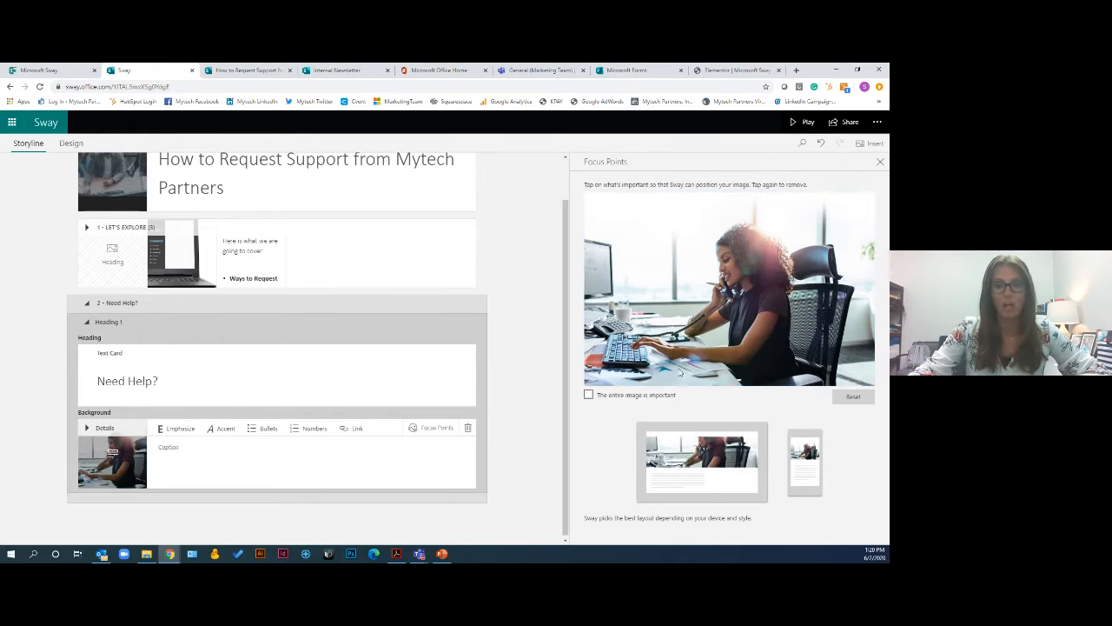
Try focus points on the woman's face, hand and keyboard, keep only the one near her hand, and collapse the heading card's details
left_click(729, 249)
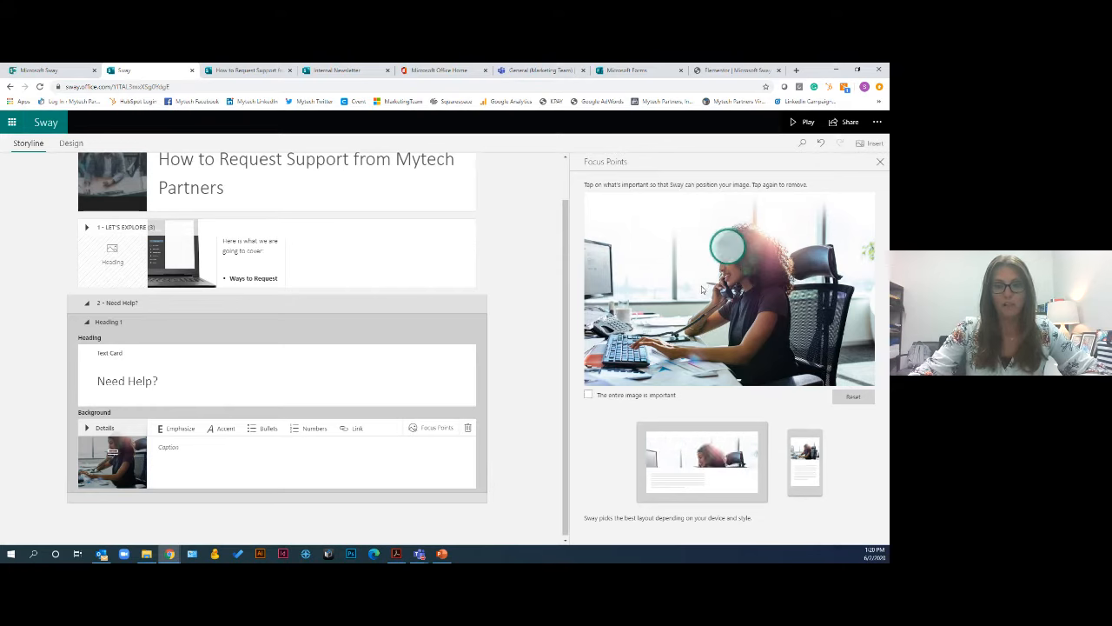
left_click(728, 294)
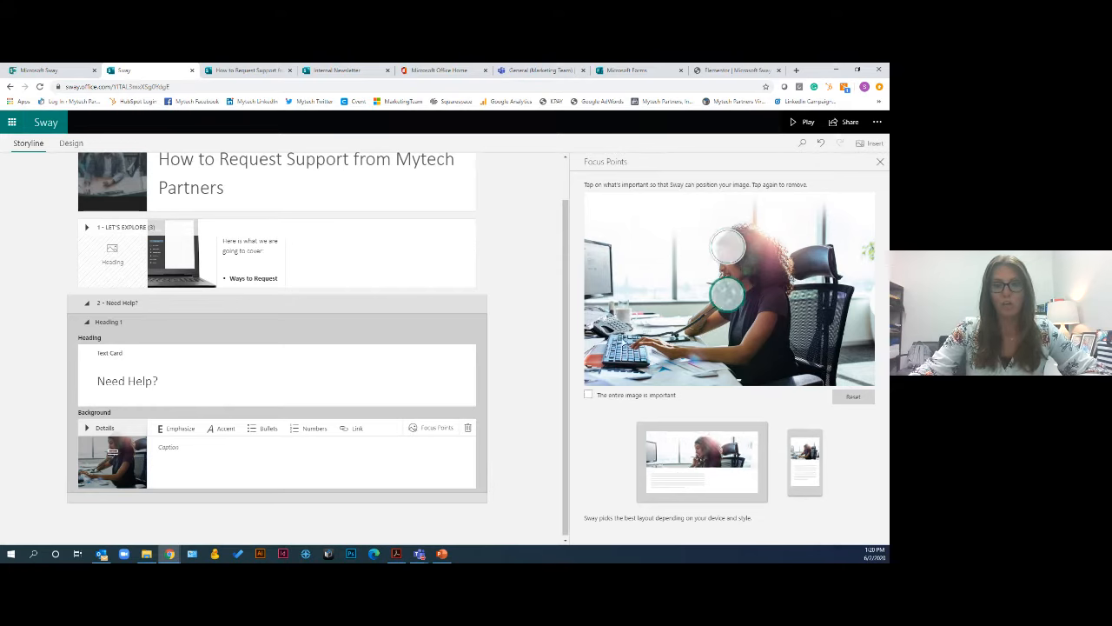
left_click(621, 339)
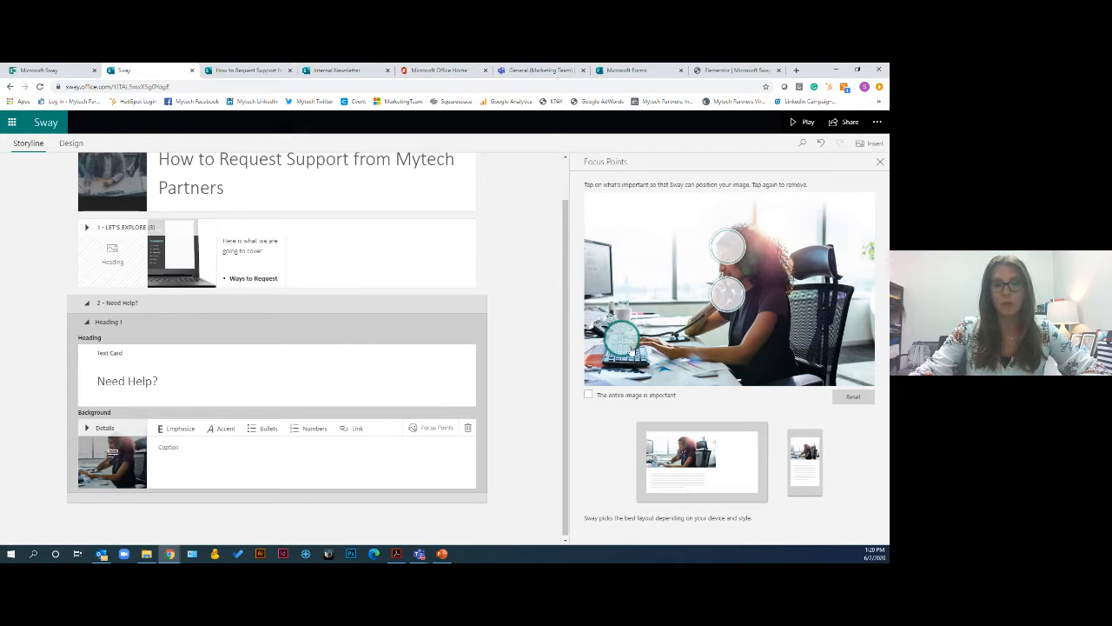
left_click(626, 346)
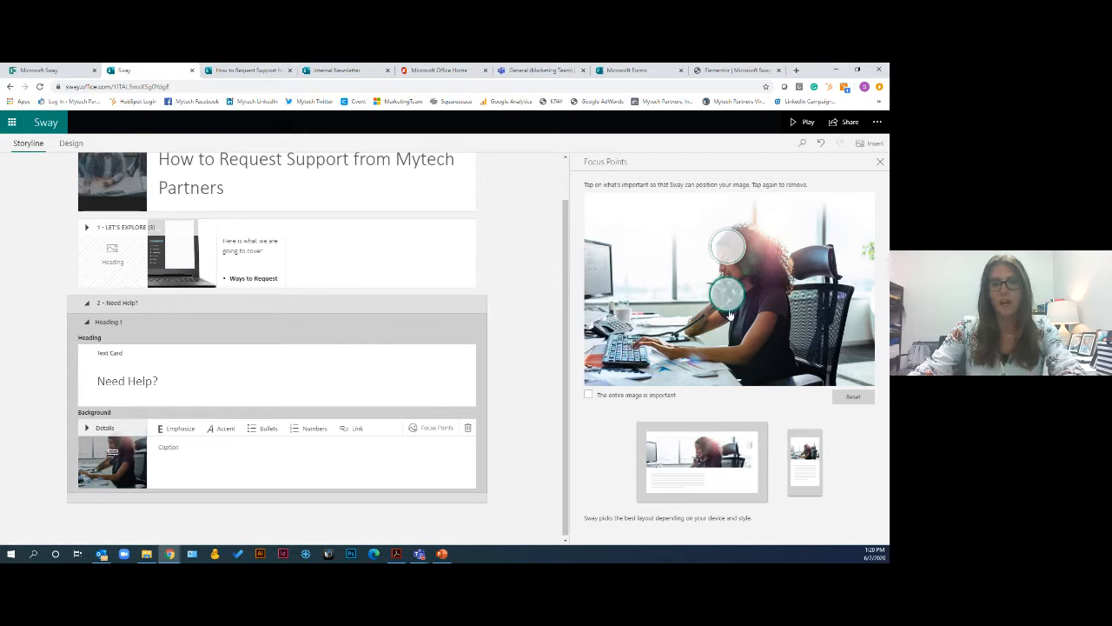
left_click(728, 246)
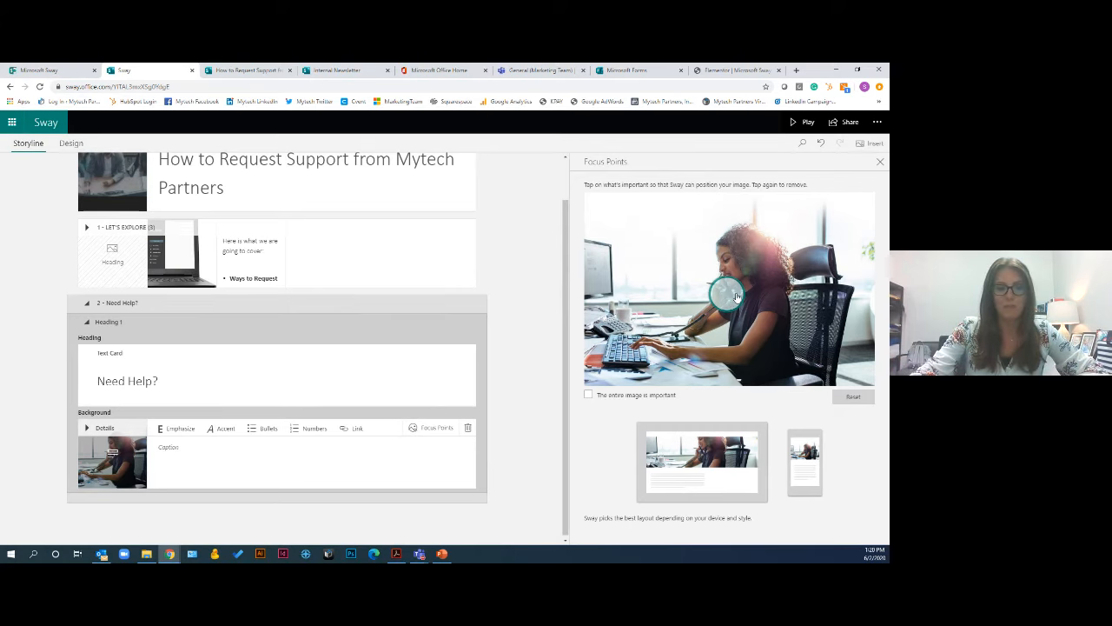
left_click(880, 161)
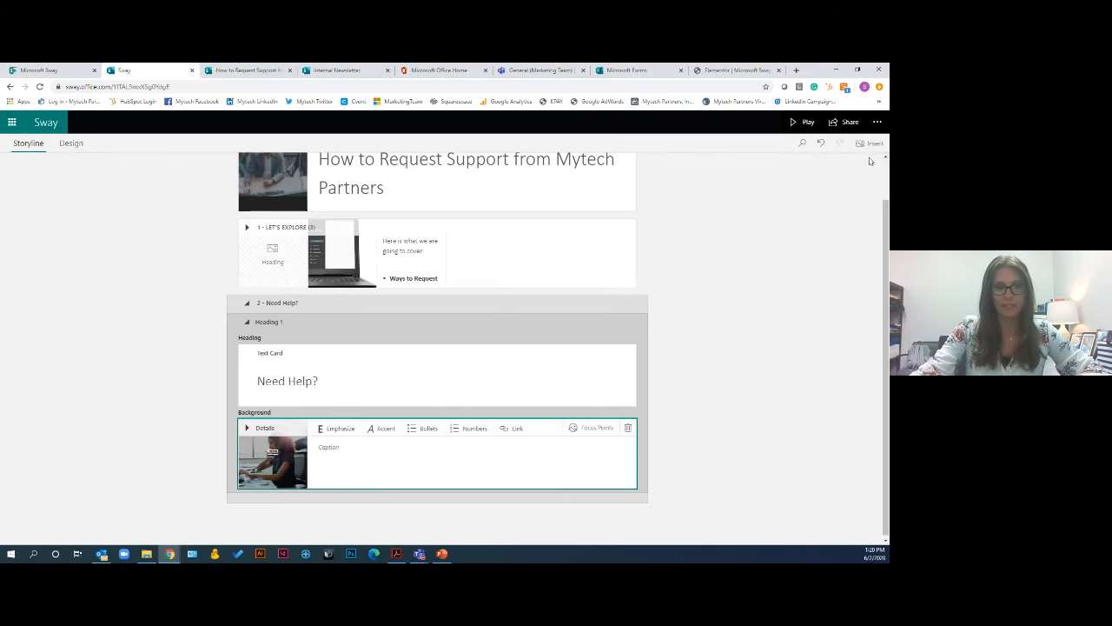
left_click(250, 321)
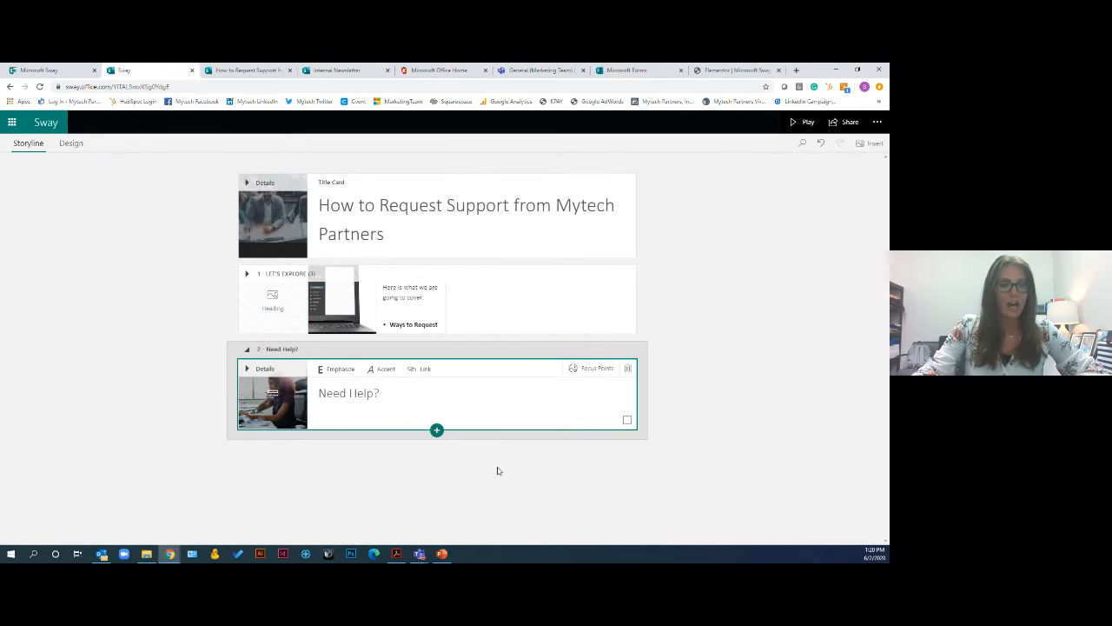
Add a Heading 2 card below "Need Help?" with the text "How can we make IT easy for you?"
left_click(437, 430)
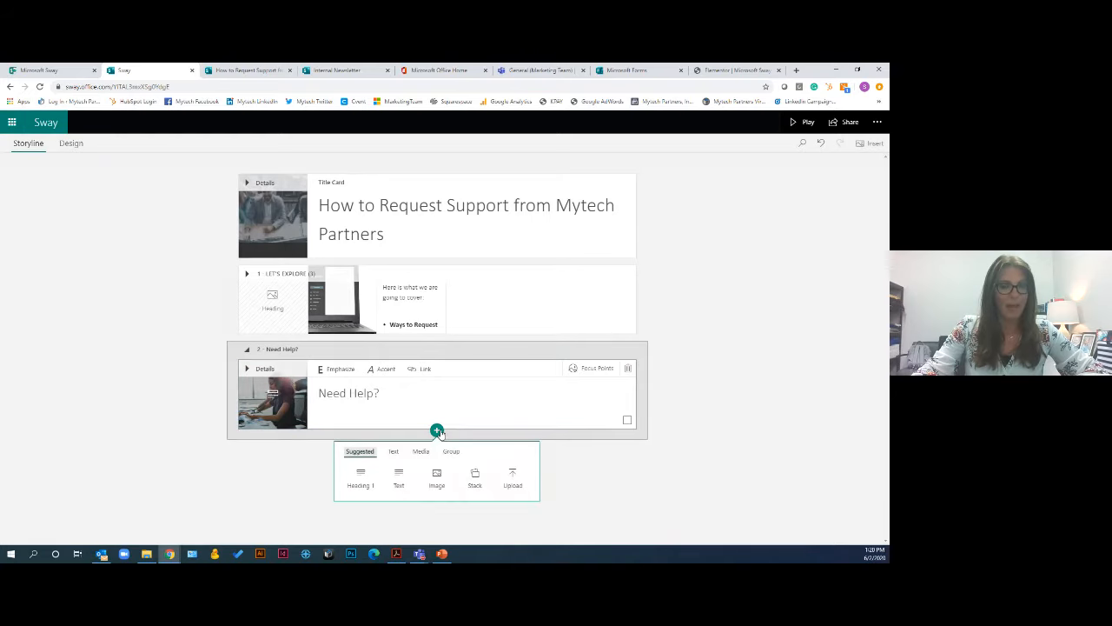
left_click(397, 452)
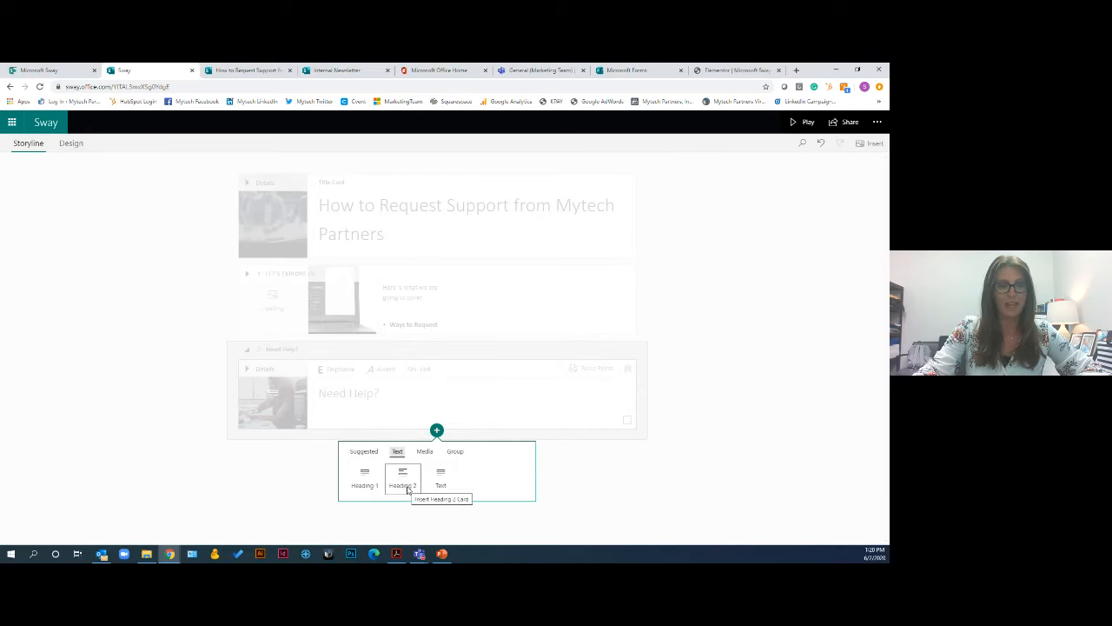
left_click(402, 478)
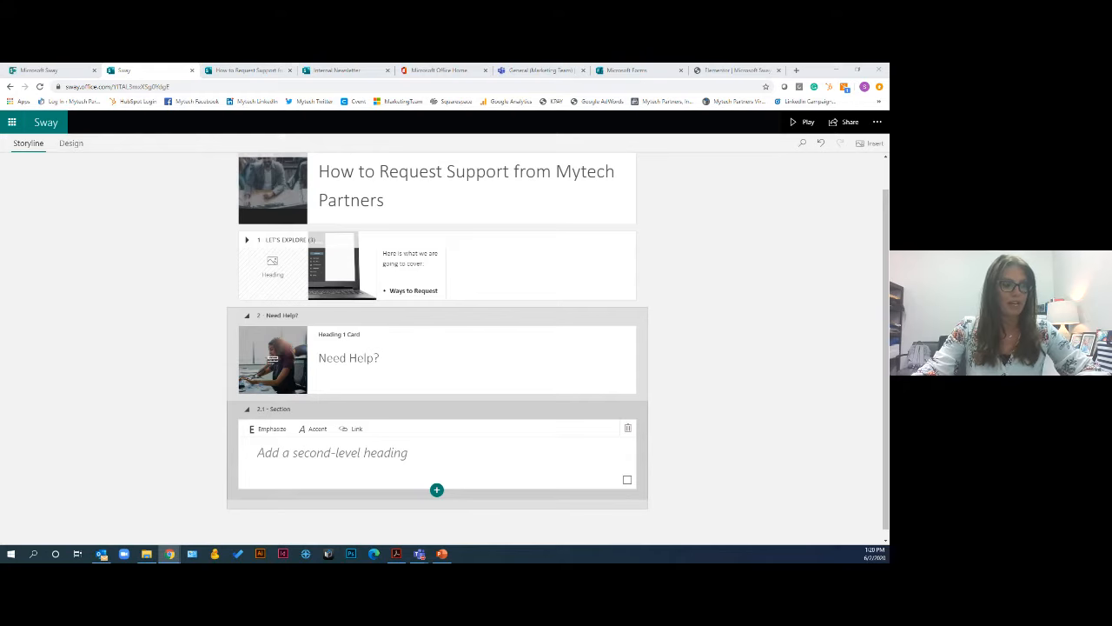
left_click(431, 461)
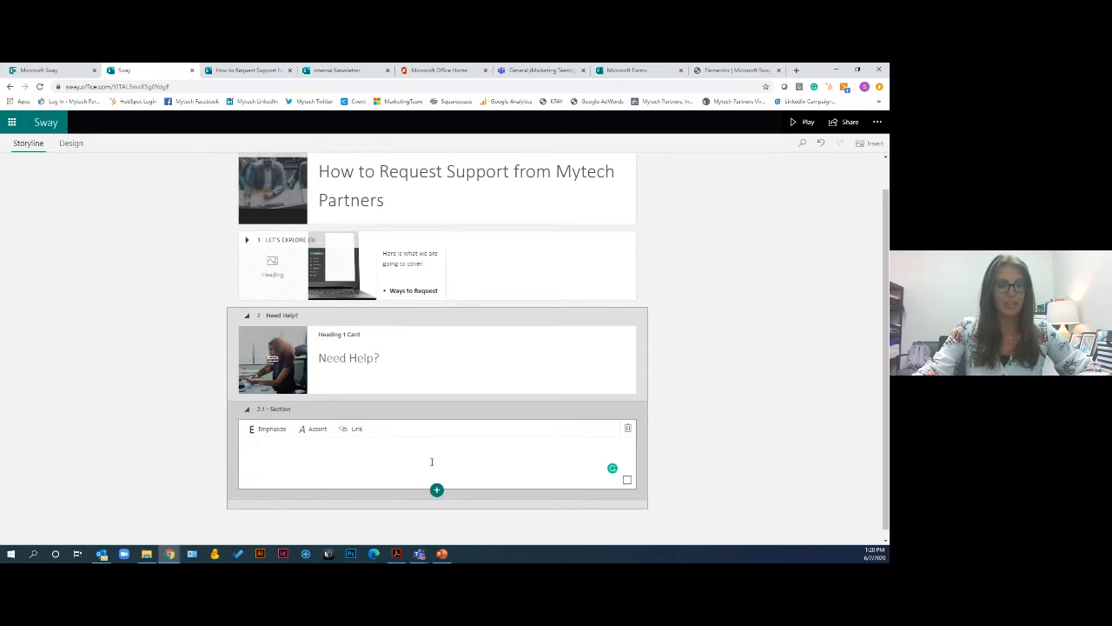
type("How can we make IT easy for you?")
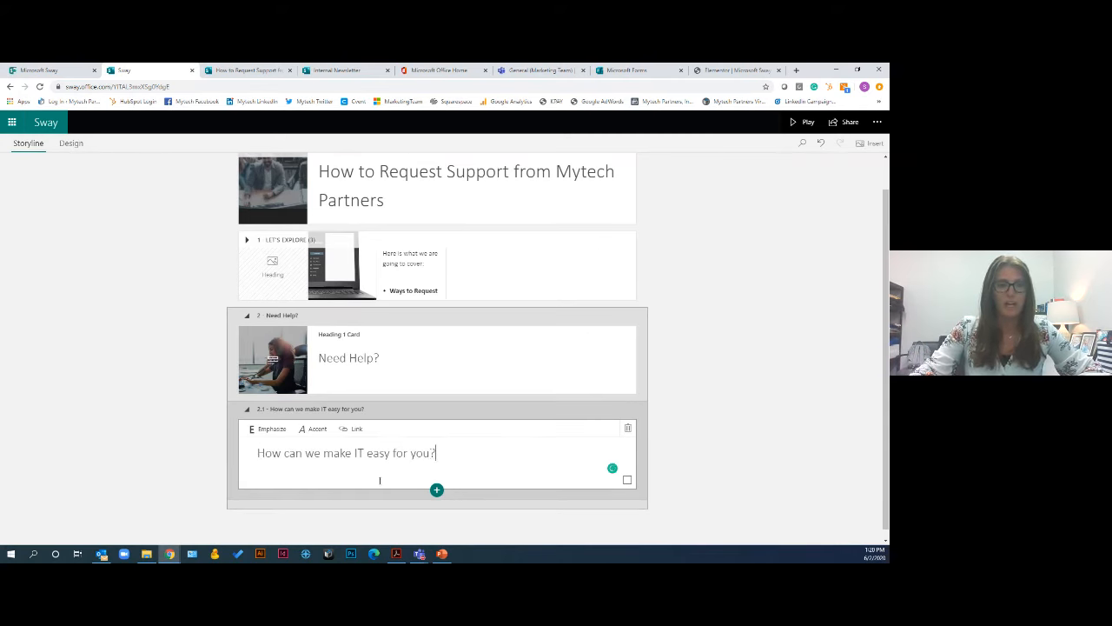
Add a text card below the second-level heading reading "Here are the three different ways that a client can request support:"
left_click(434, 489)
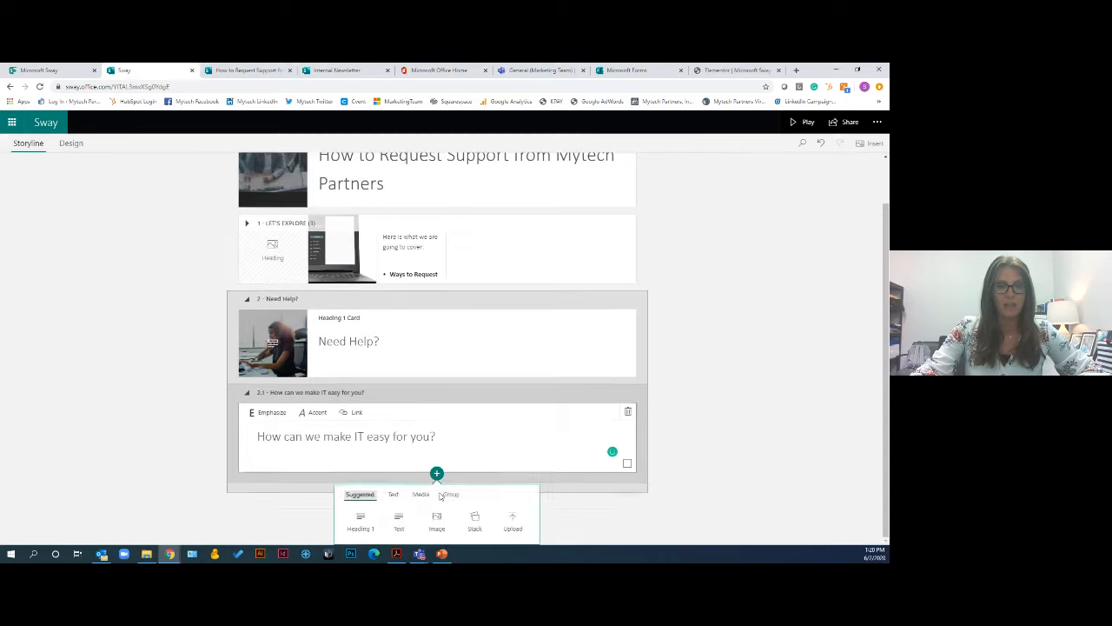
left_click(399, 527)
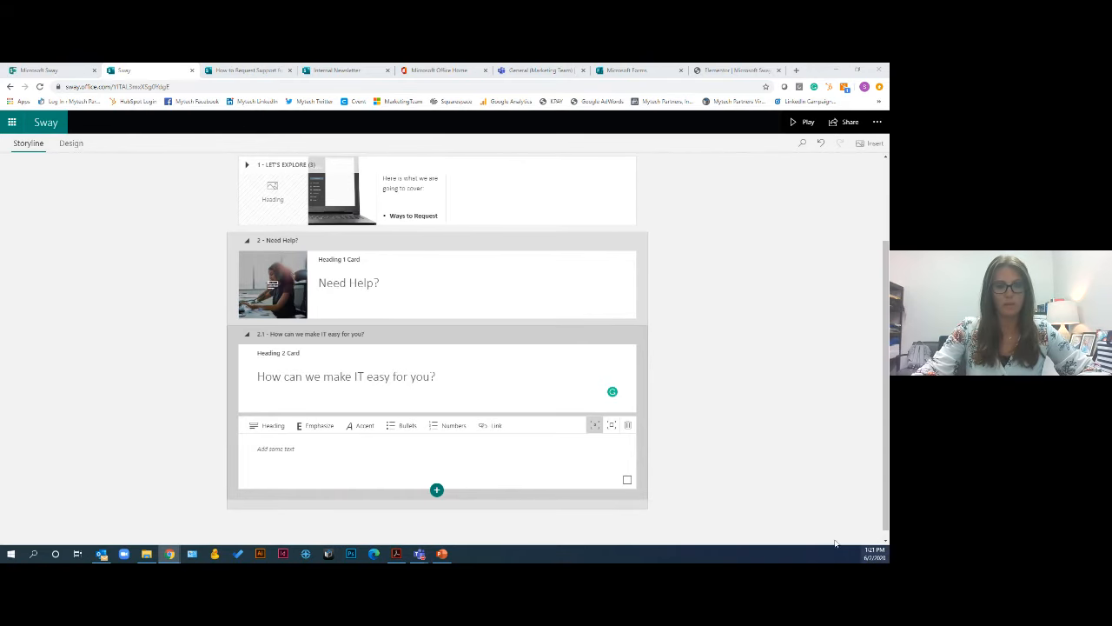
left_click(471, 458)
type("Here are the three different ways that a client can request support:")
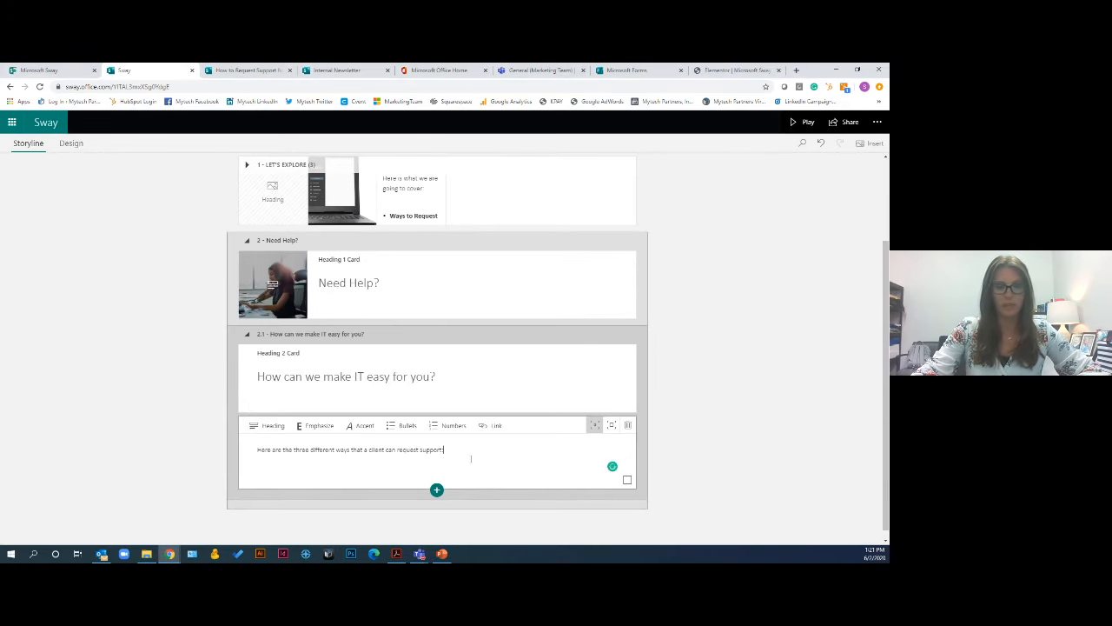
Insert an Automatic group below the text card about requesting support and add an image card inside it
scroll(486, 457, "down", 1)
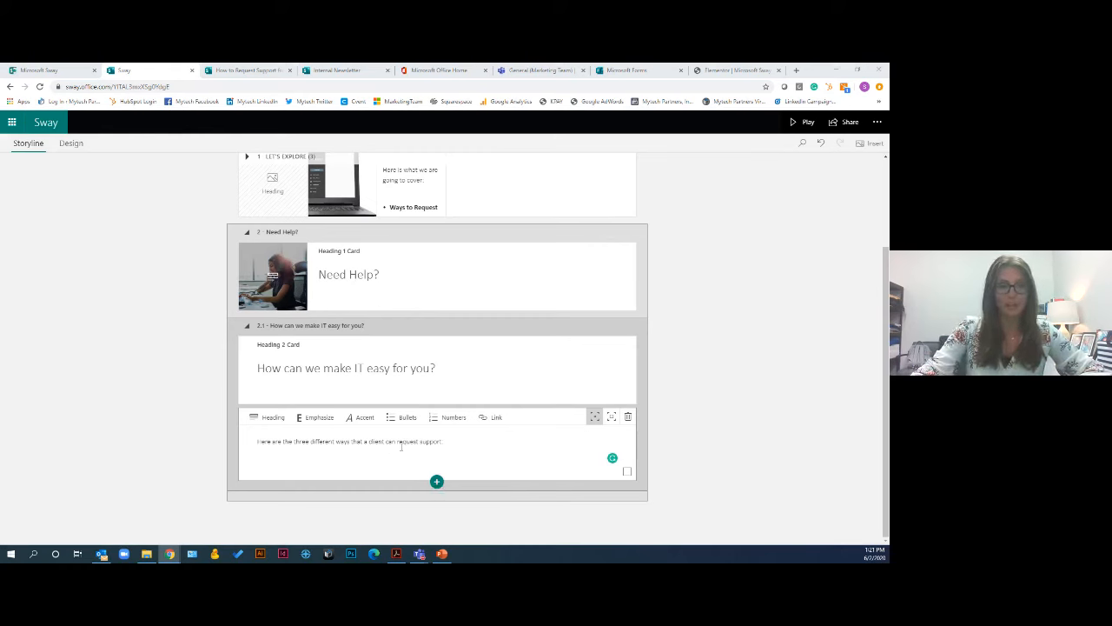
left_click(437, 480)
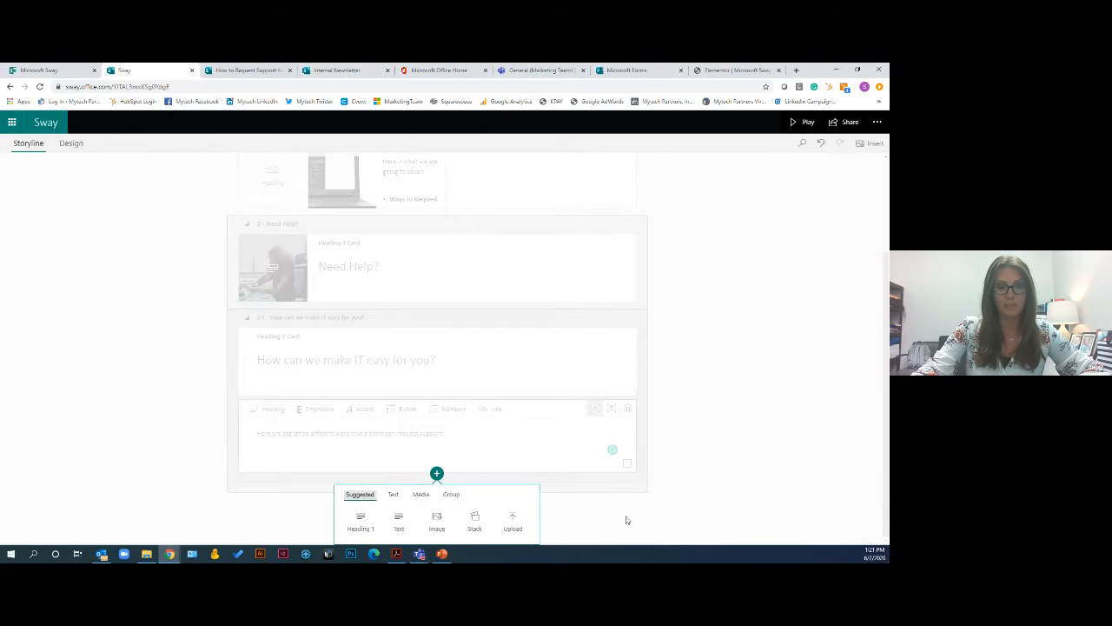
left_click(455, 496)
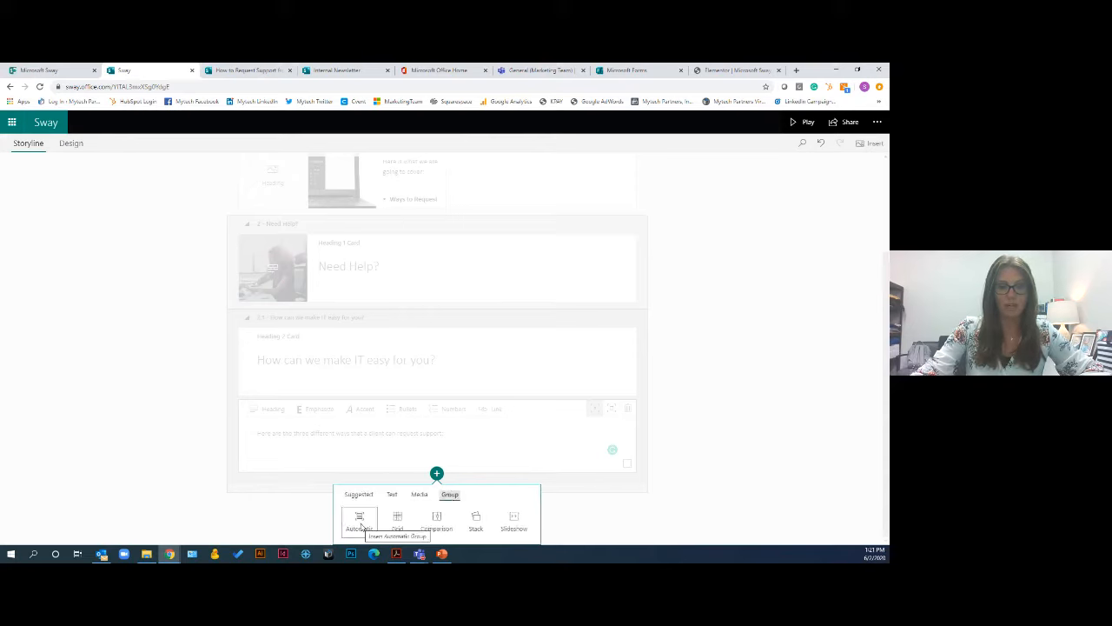
left_click(360, 522)
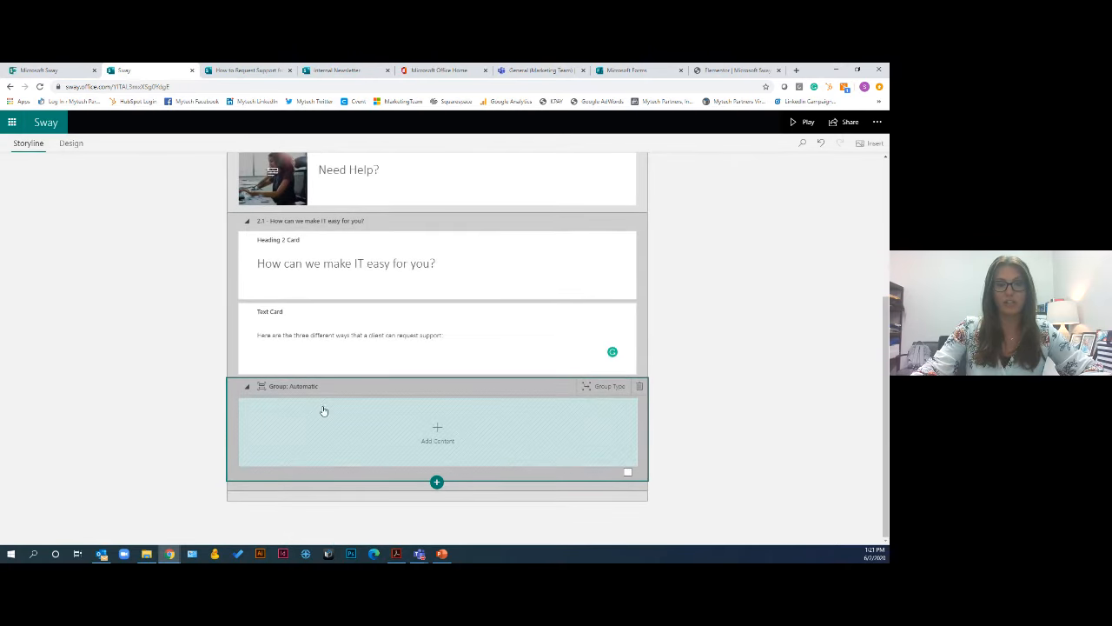
left_click(436, 429)
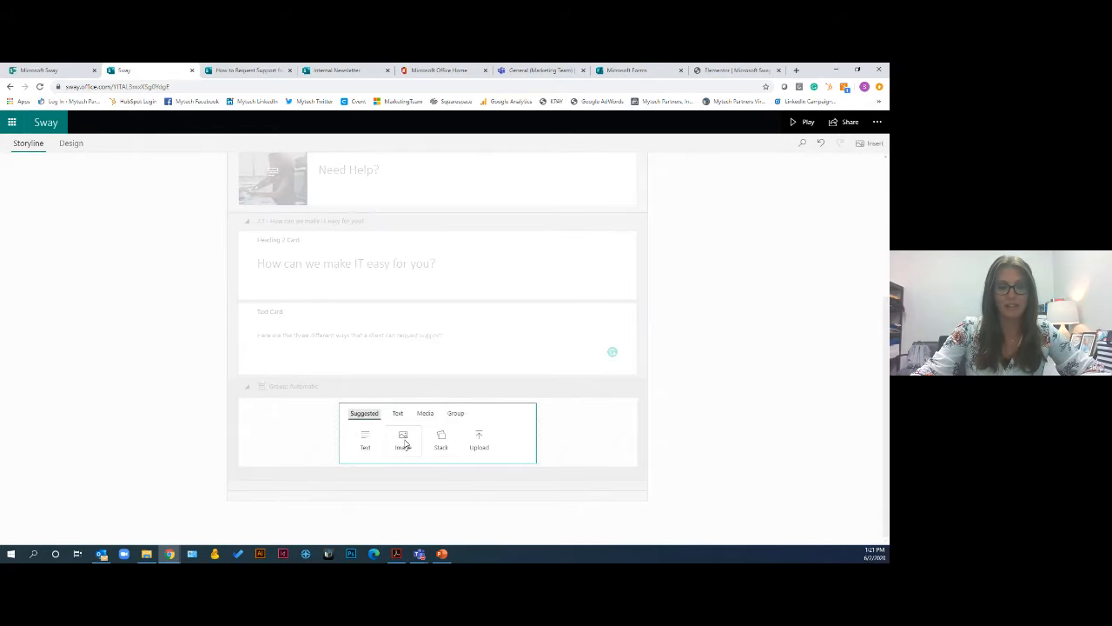
left_click(403, 441)
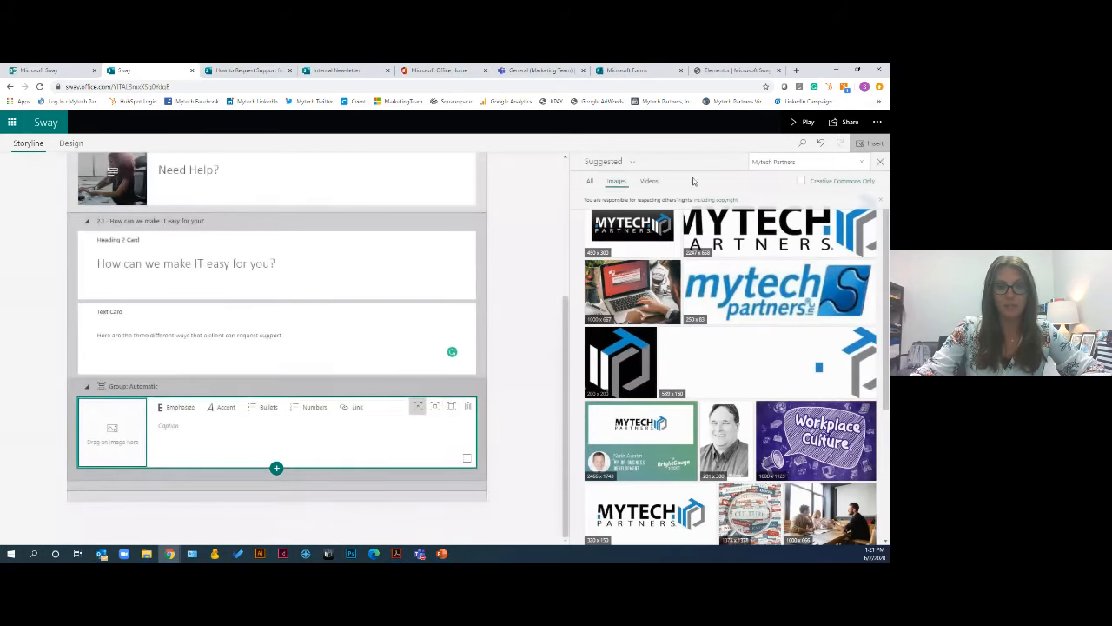
Upload the Call, Email and Help Center images from the device's demo folder into the Automatic group
left_click(609, 161)
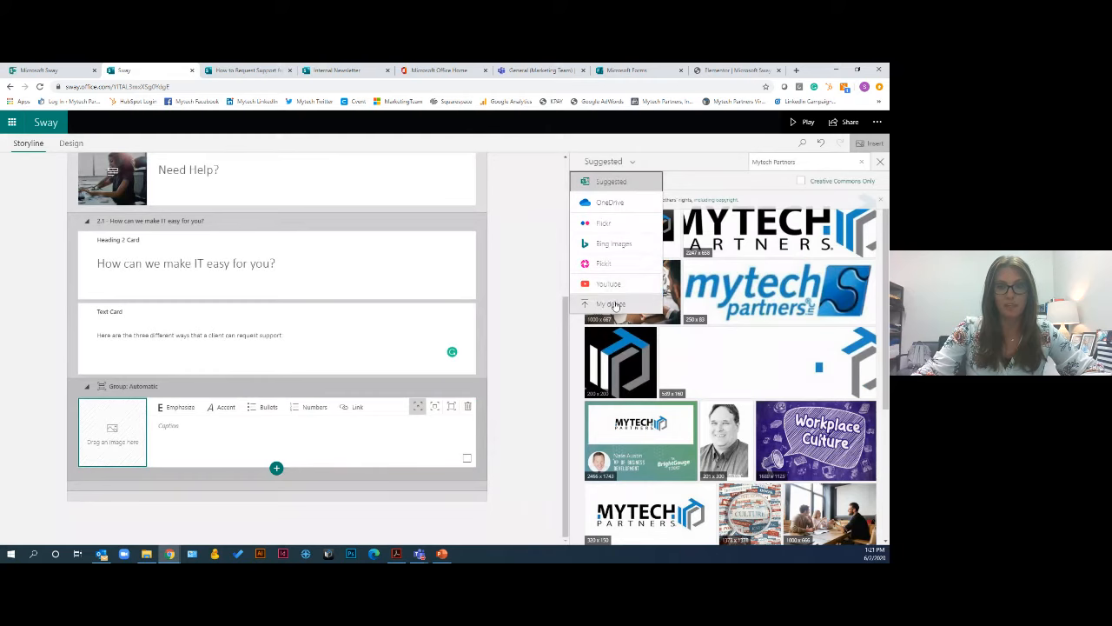
left_click(611, 305)
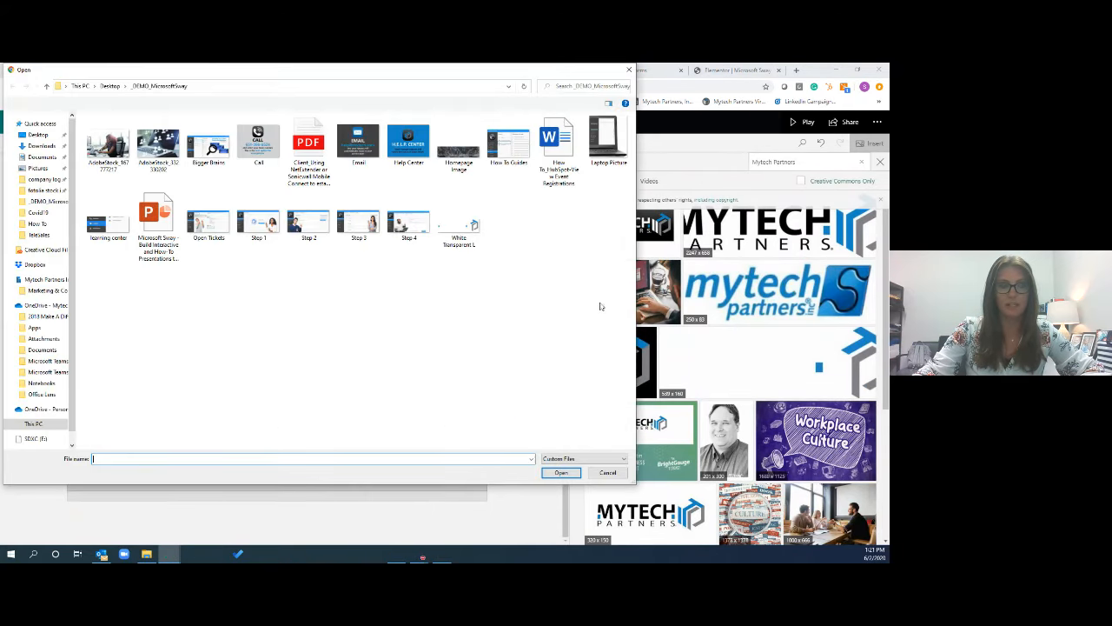
left_click(408, 146)
left_click(369, 148, "ctrl")
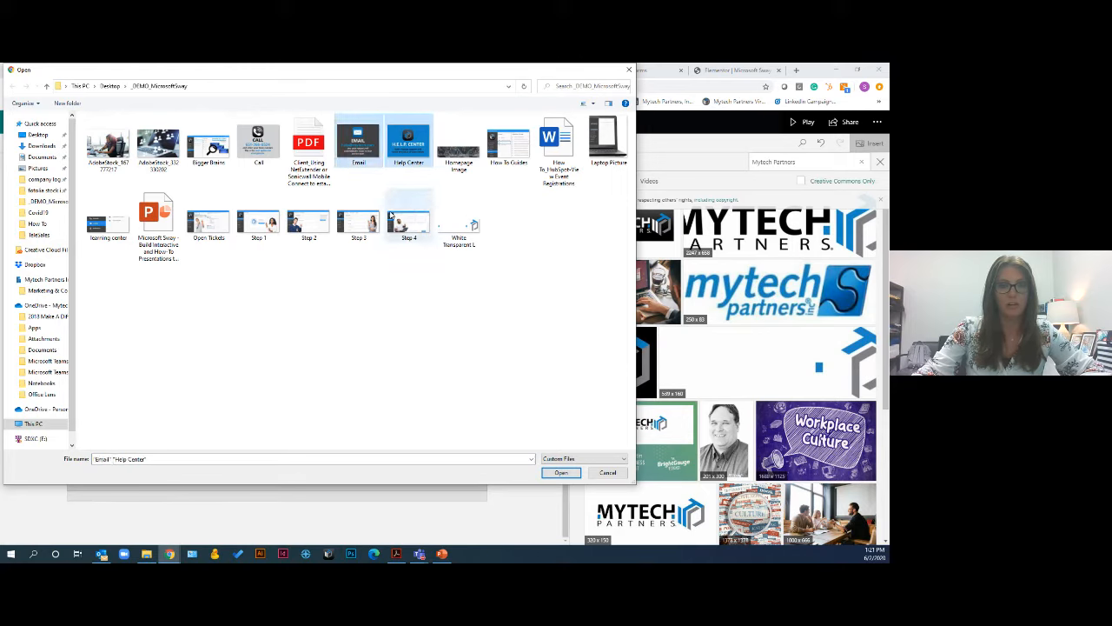
left_click(259, 144, "ctrl")
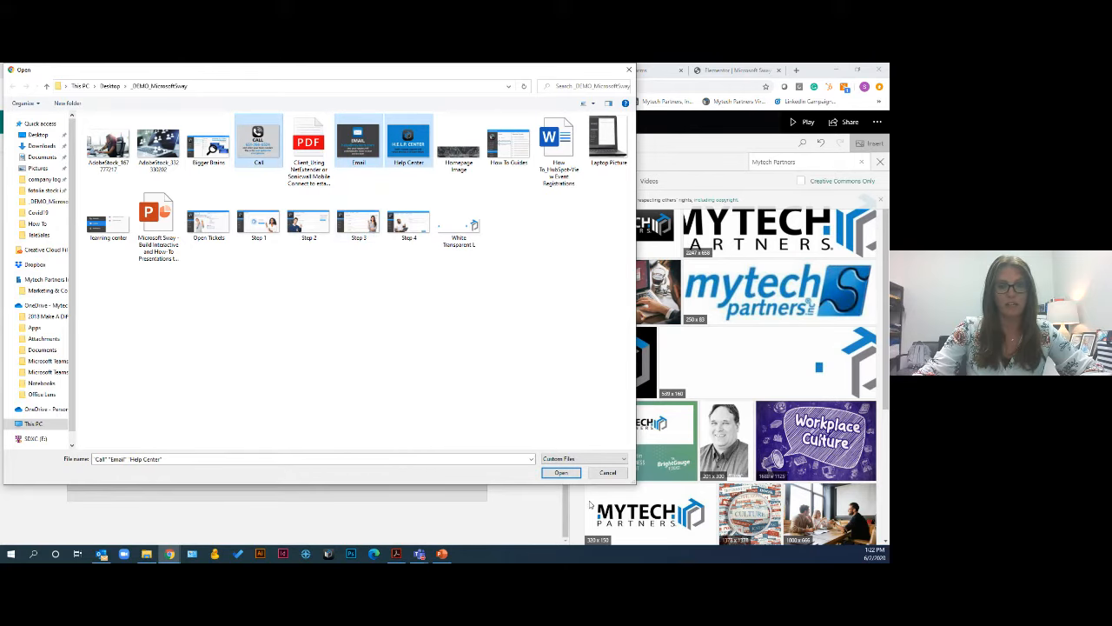
left_click(572, 474)
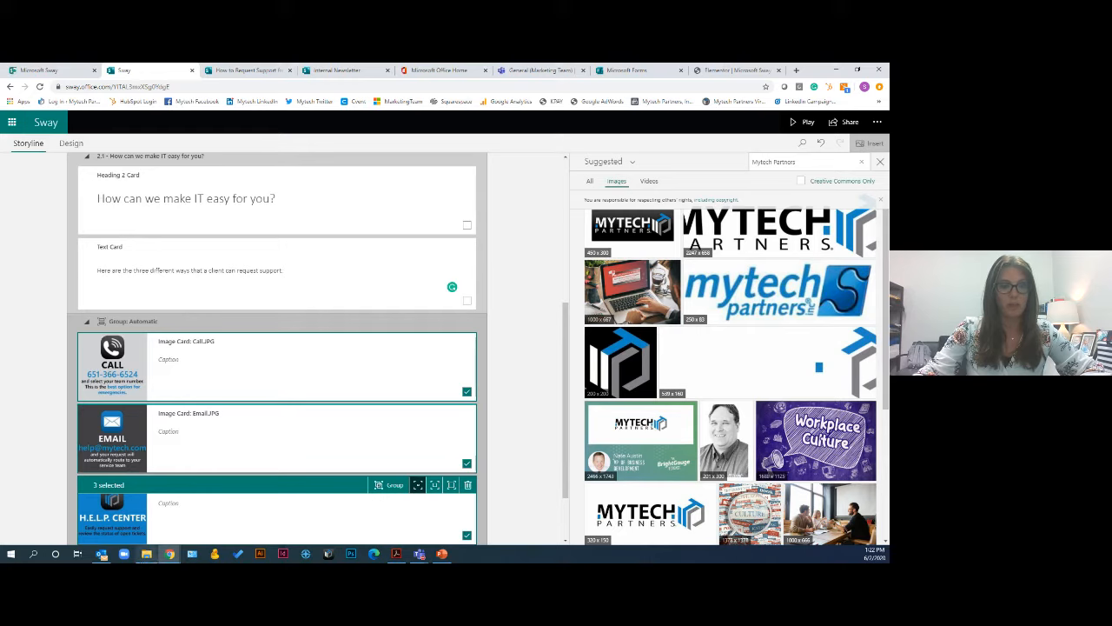
Reorder the group's image cards so Help Center comes first, Email second and Call last
left_click_drag(108, 526, 130, 452)
left_click(466, 480)
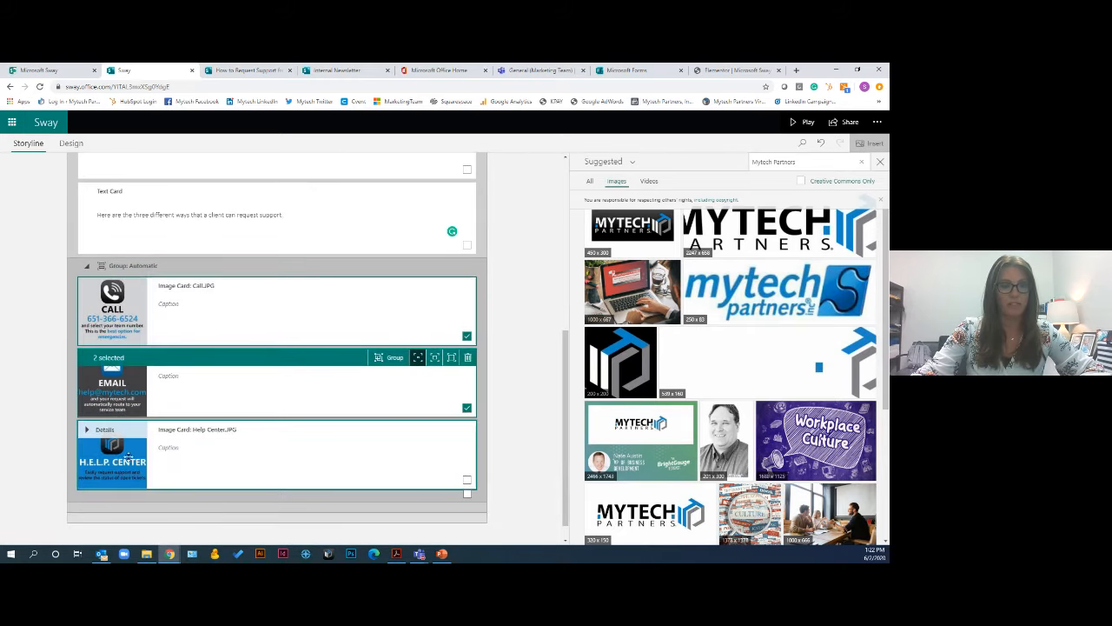
left_click(466, 335)
left_click_drag(311, 443, 319, 302)
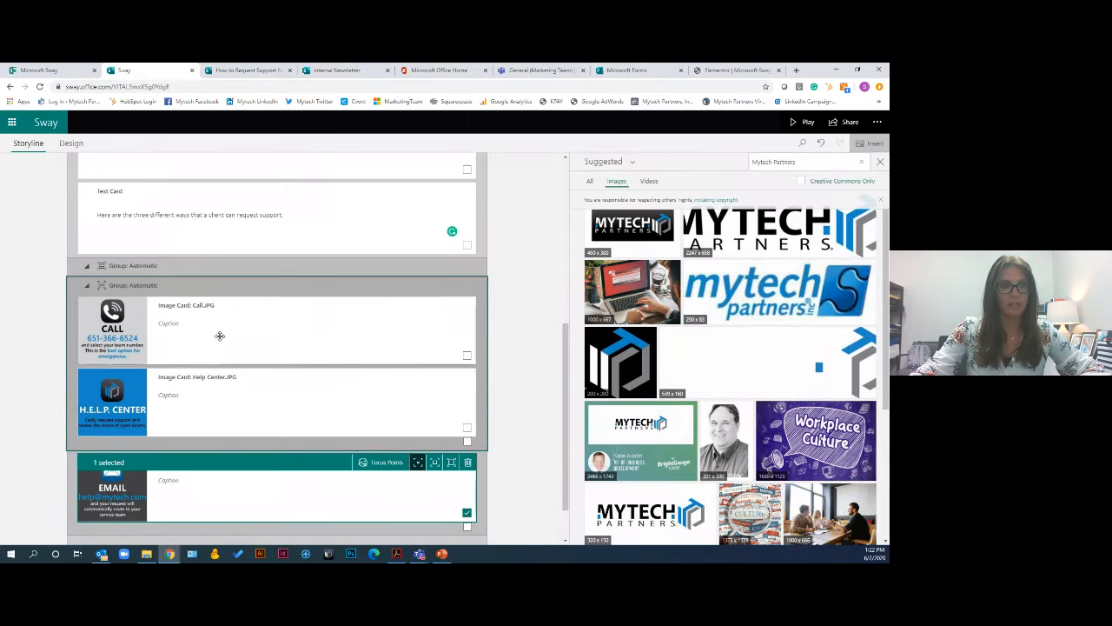
left_click_drag(221, 335, 199, 474)
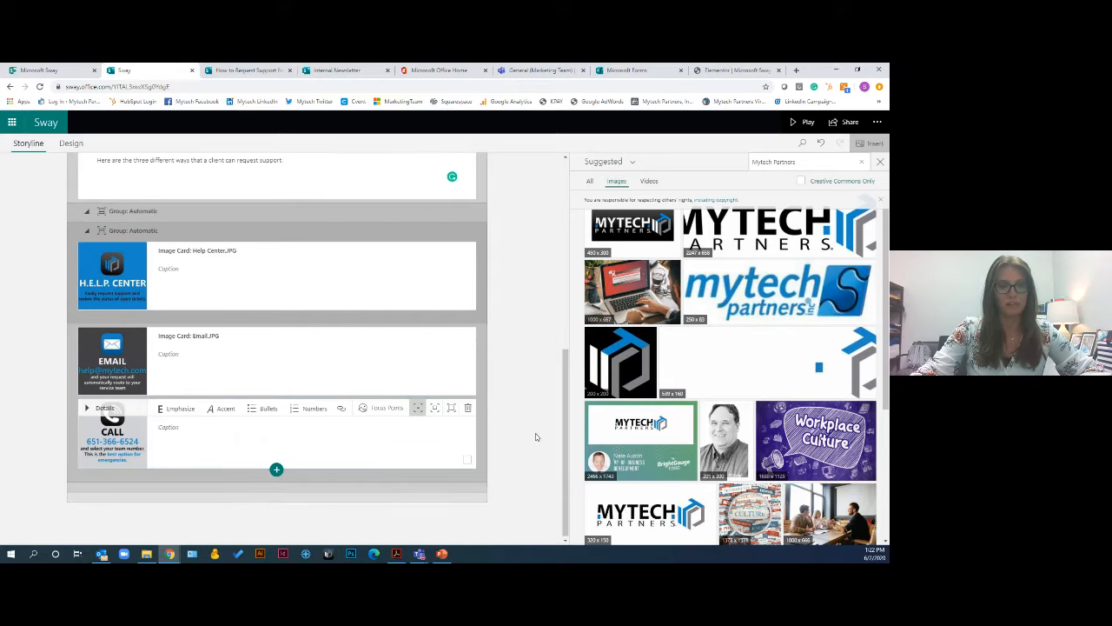
Collapse the "Need Help?" section to its summary view and expand it again
scroll(476, 464, "up", 3)
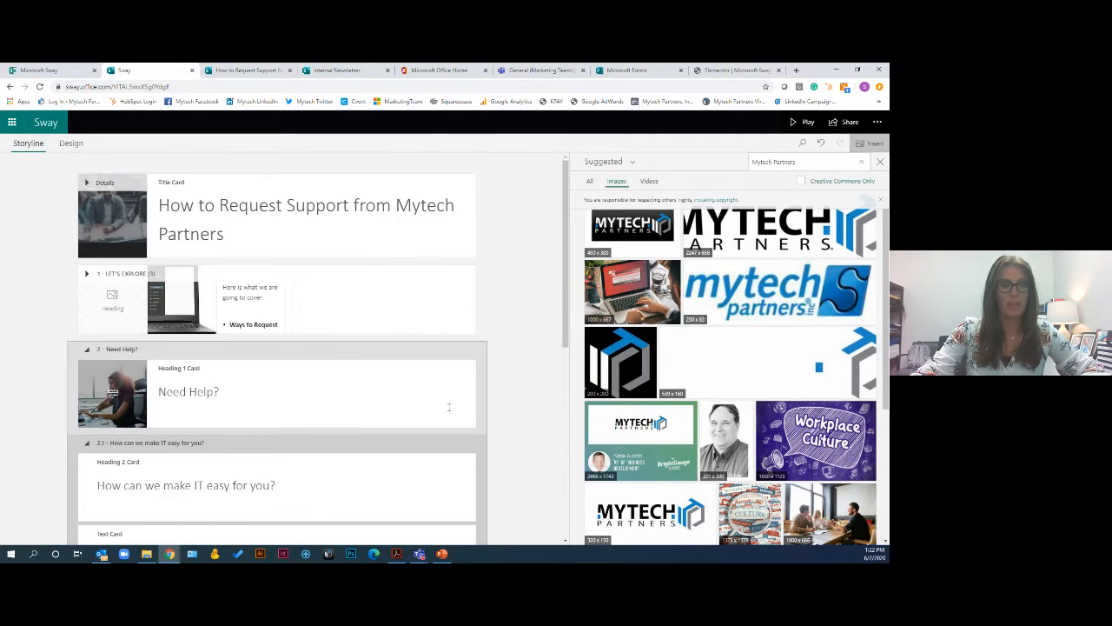
left_click(84, 349)
left_click(84, 349)
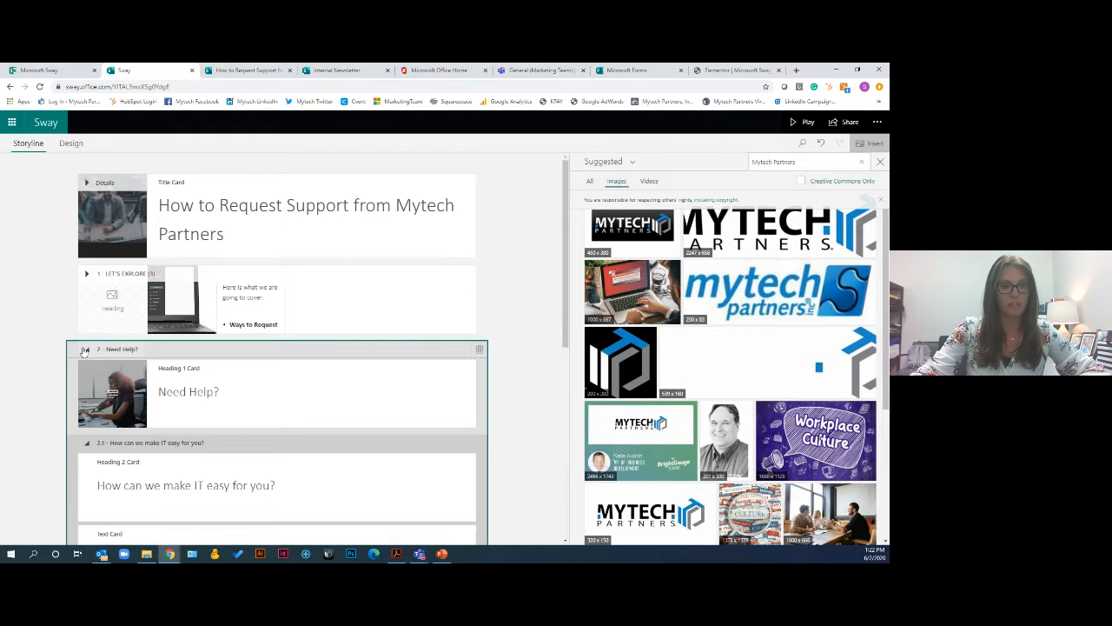
left_click(85, 350)
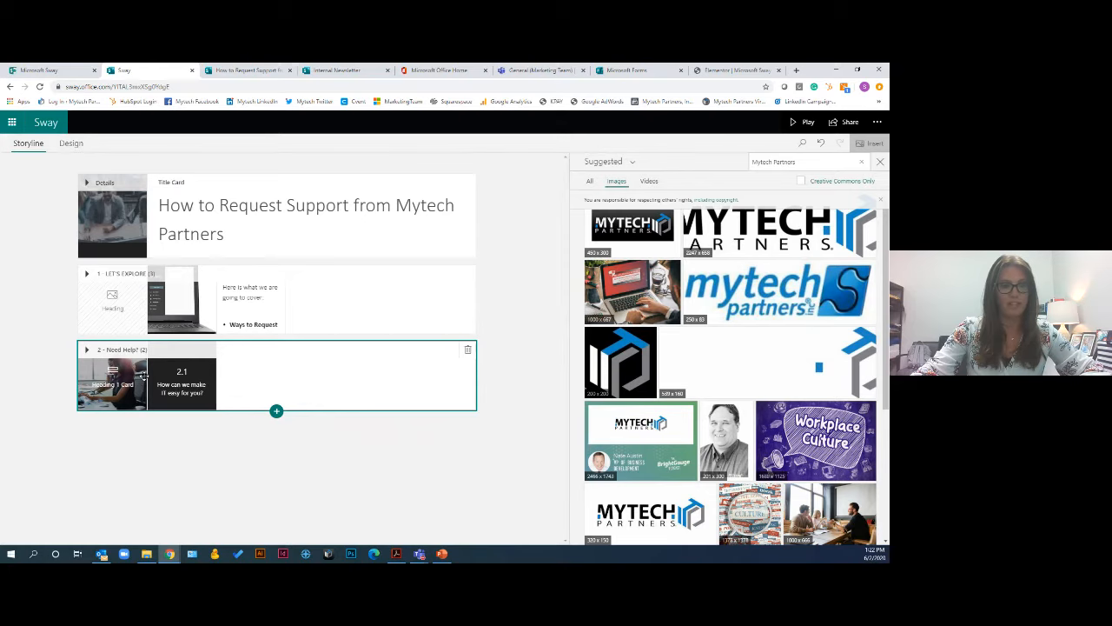
left_click(87, 351)
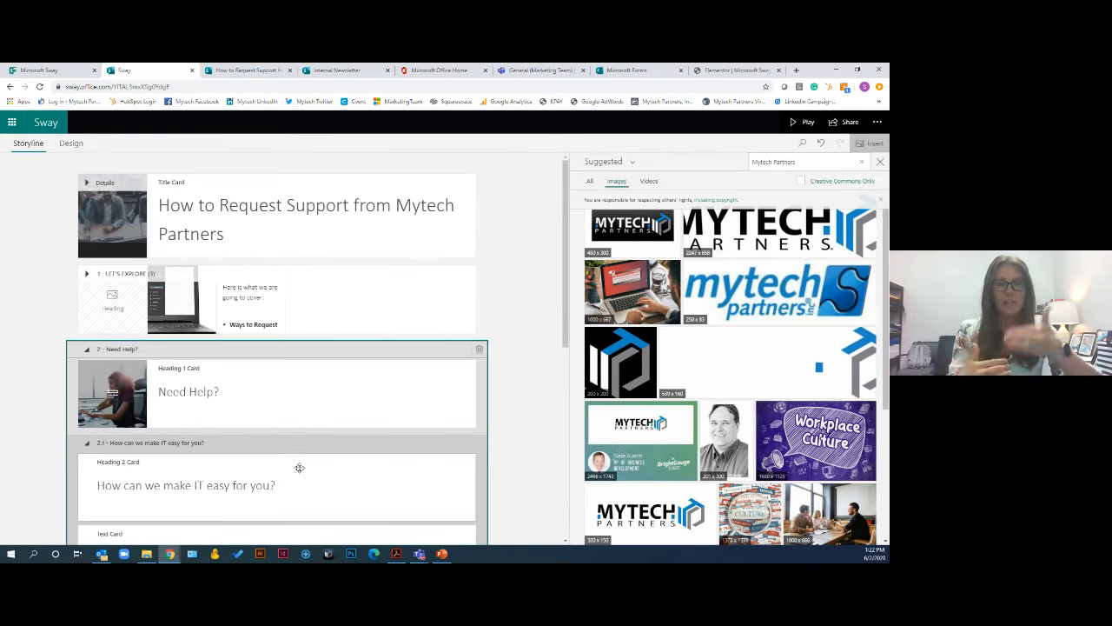
Preview the Sway in play mode, page forward to "Need Help?" and back, and return to editing
left_click(804, 124)
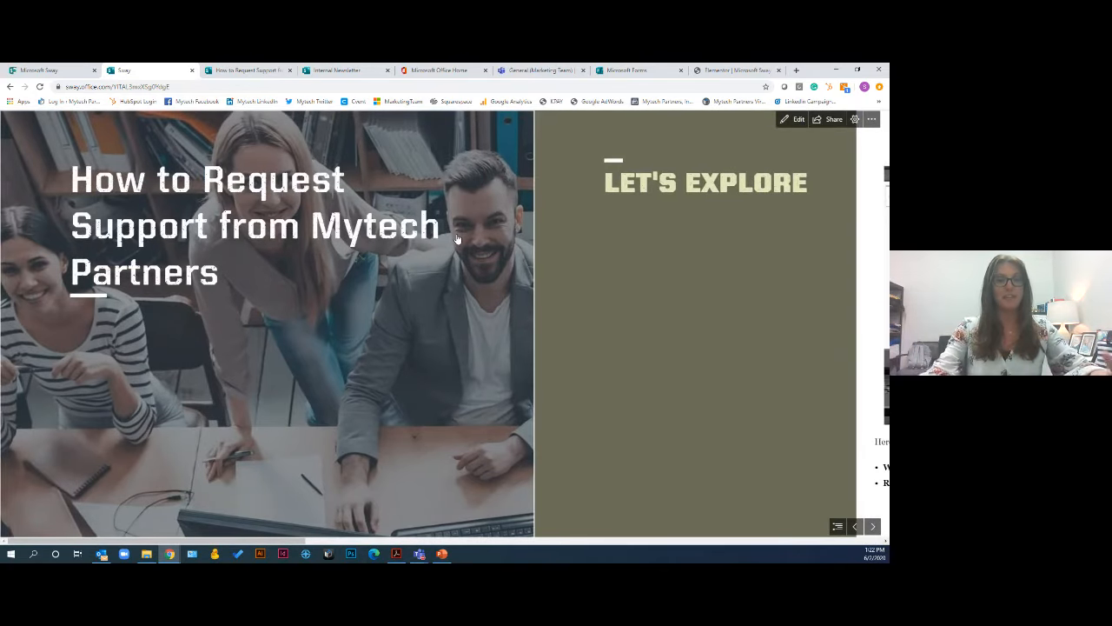
left_click(874, 528)
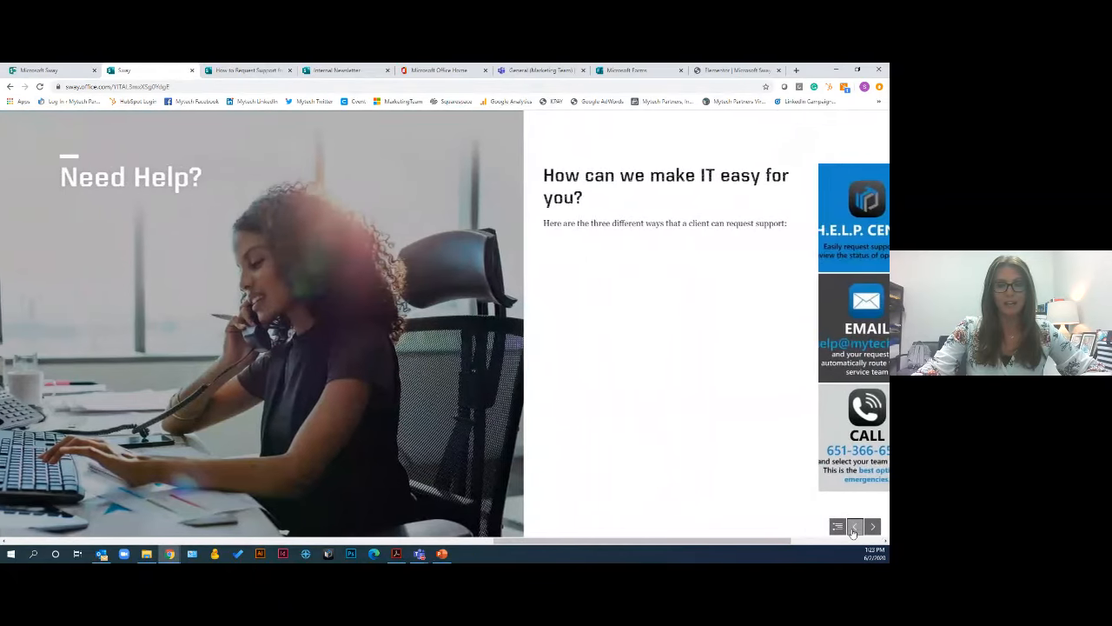
left_click(854, 528)
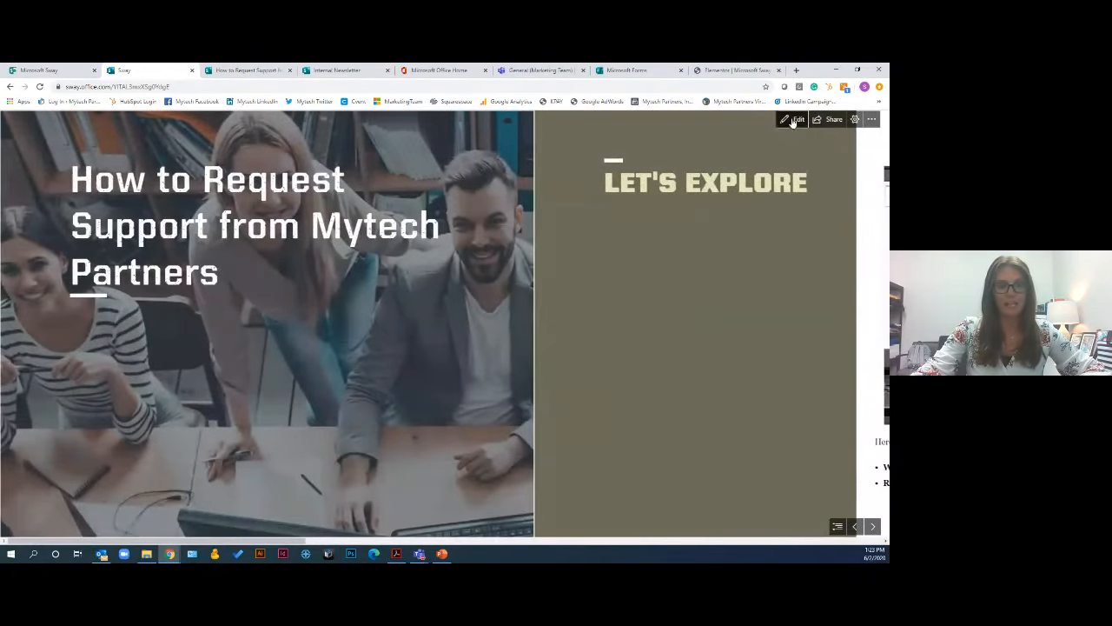
left_click(792, 121)
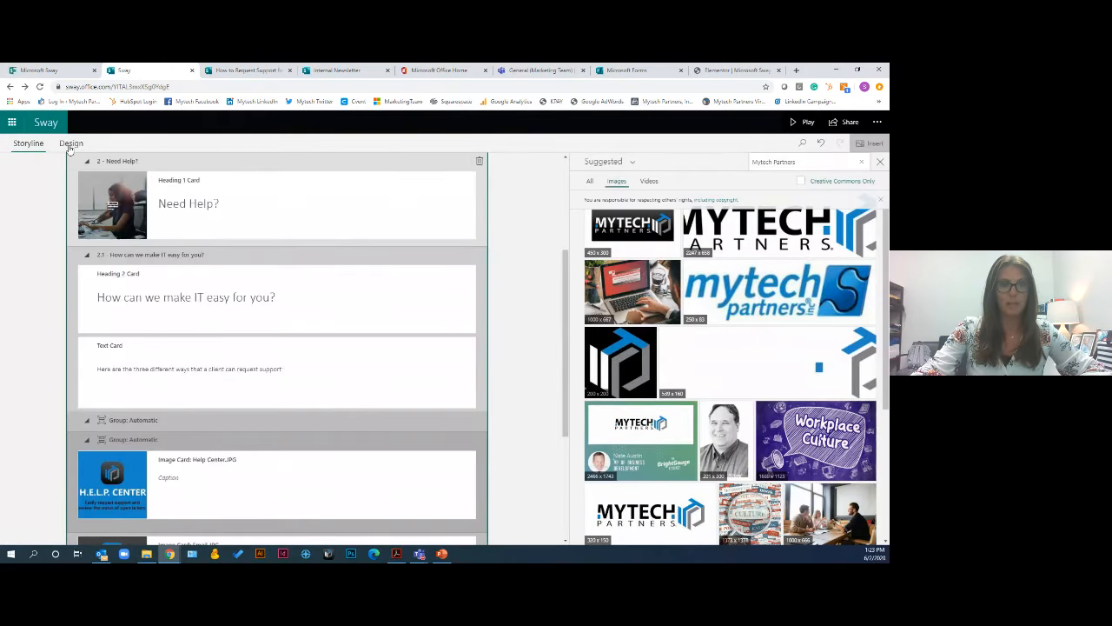
Set the Sway's design style to the Vertical layout
left_click(69, 145)
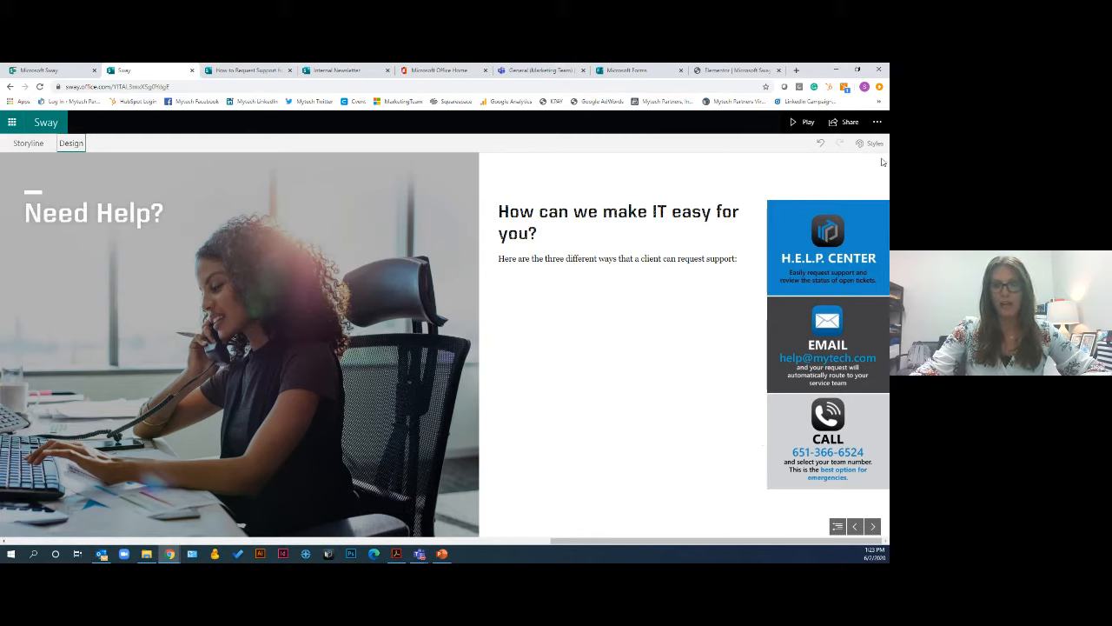
left_click(868, 144)
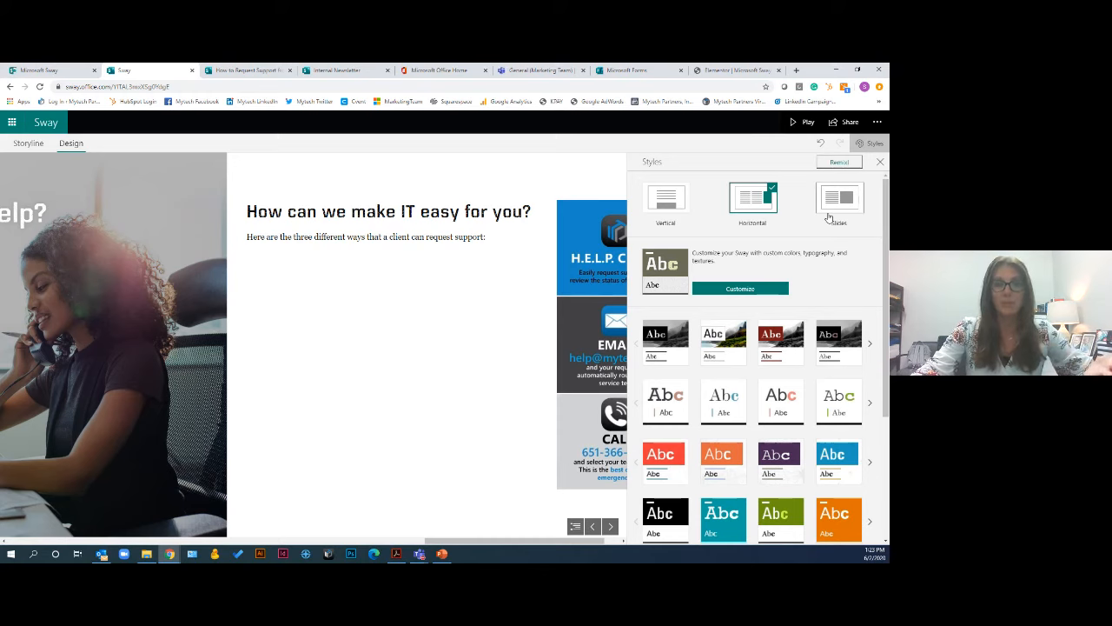
left_click(677, 209)
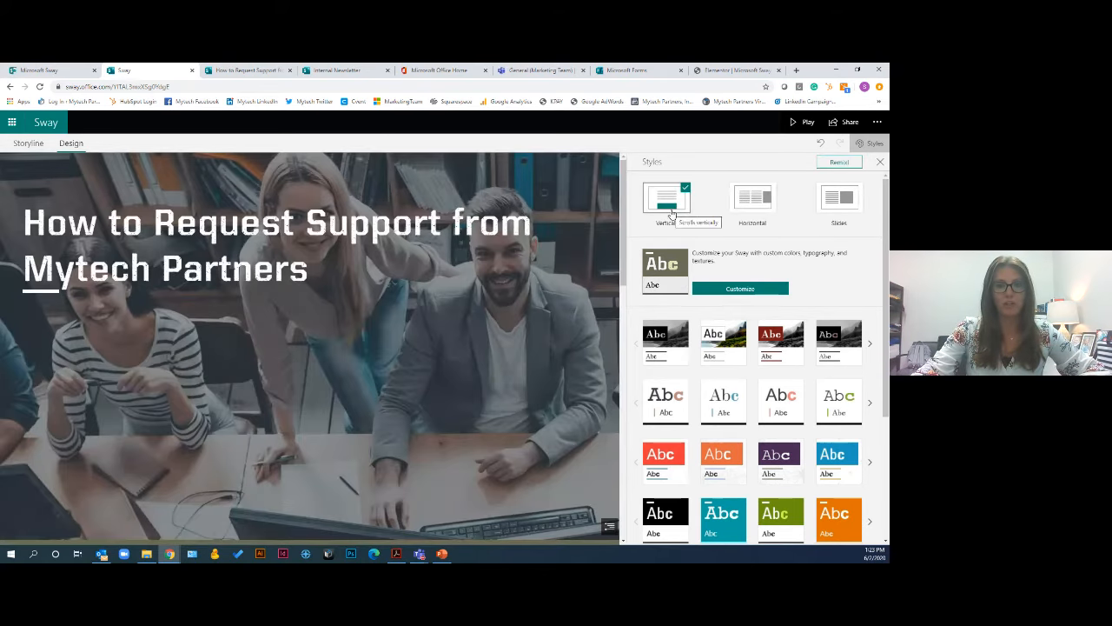
Customize the design style by adding the custom hex color 1486c8 as its color inspiration
scroll(782, 408, "down", 5)
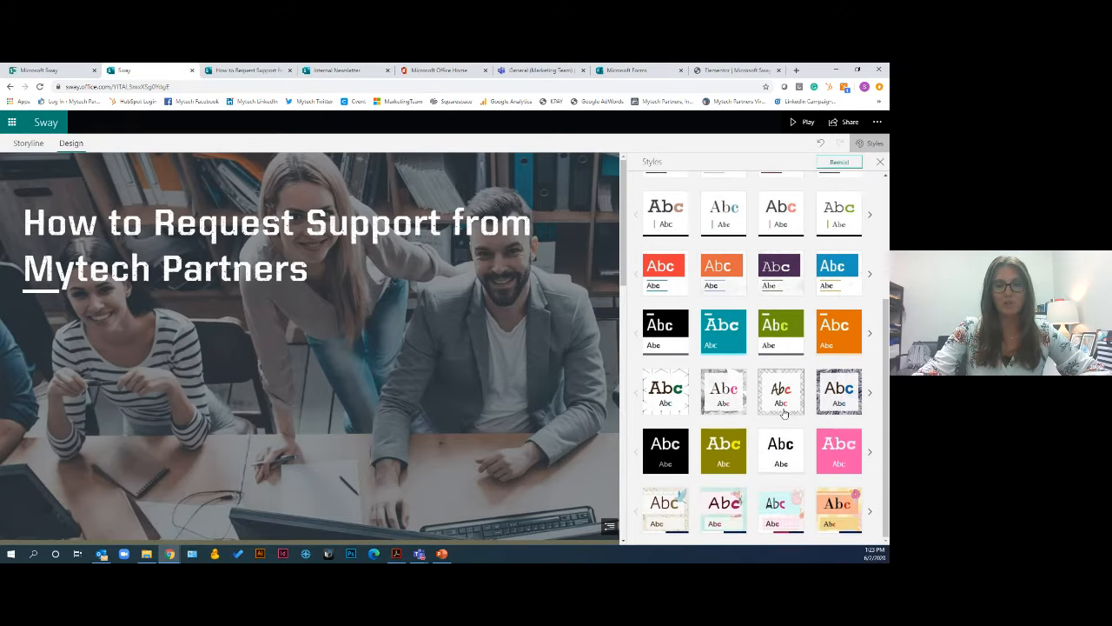
scroll(784, 414, "up", 5)
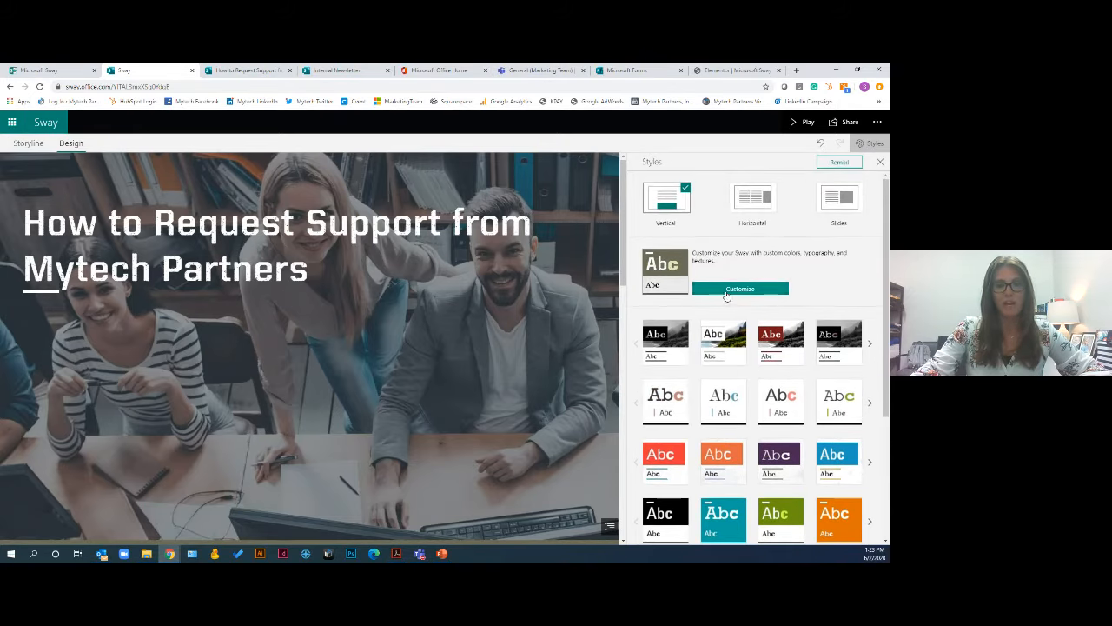
left_click(727, 291)
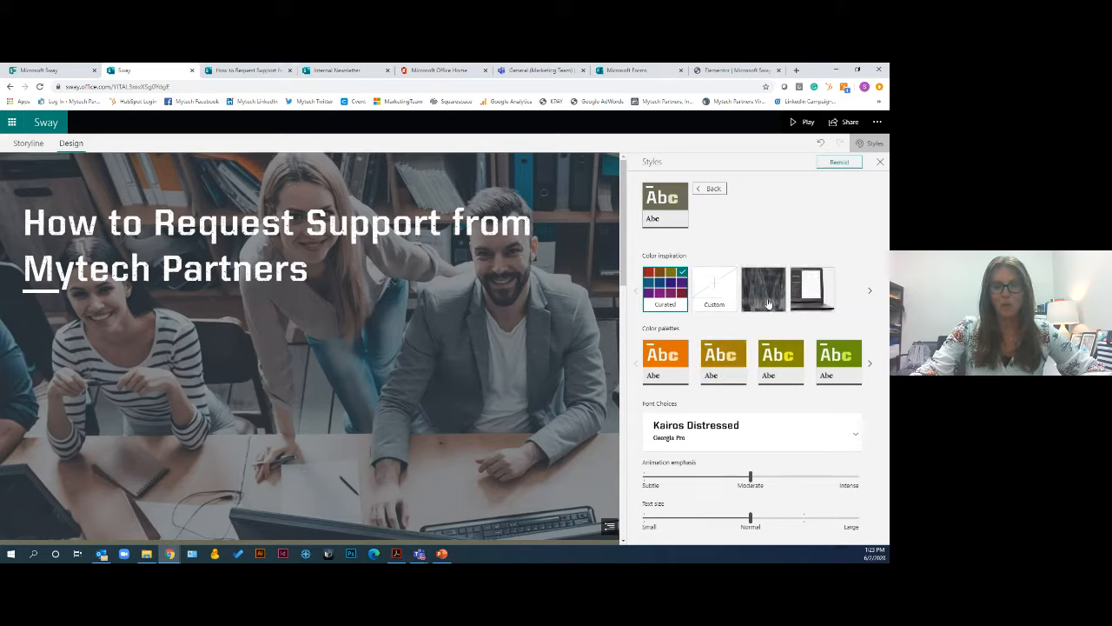
left_click(766, 298)
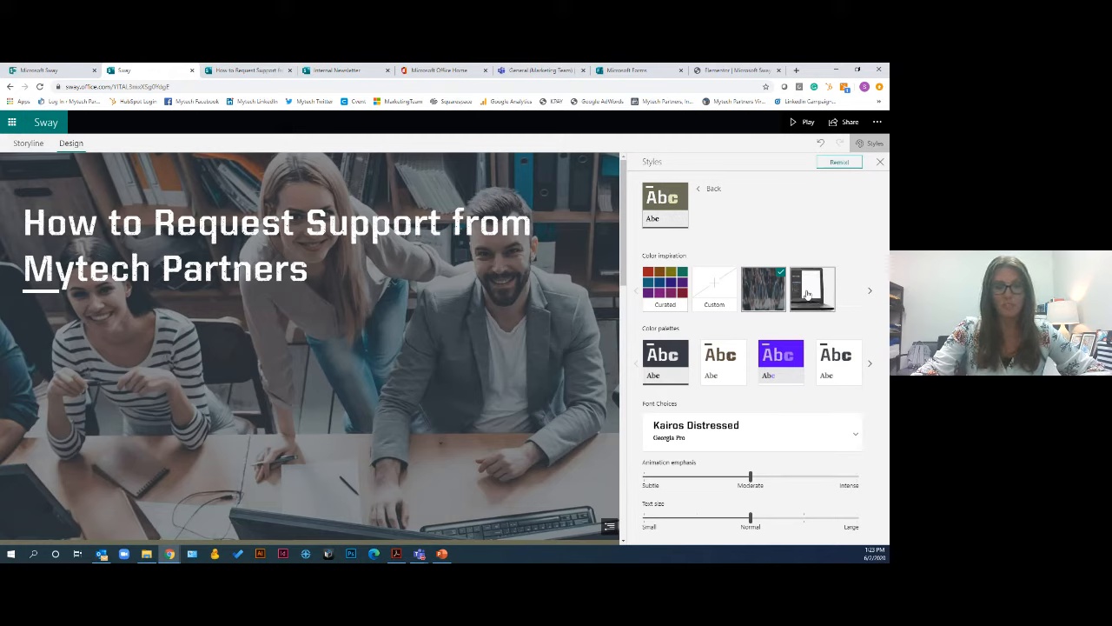
left_click(718, 289)
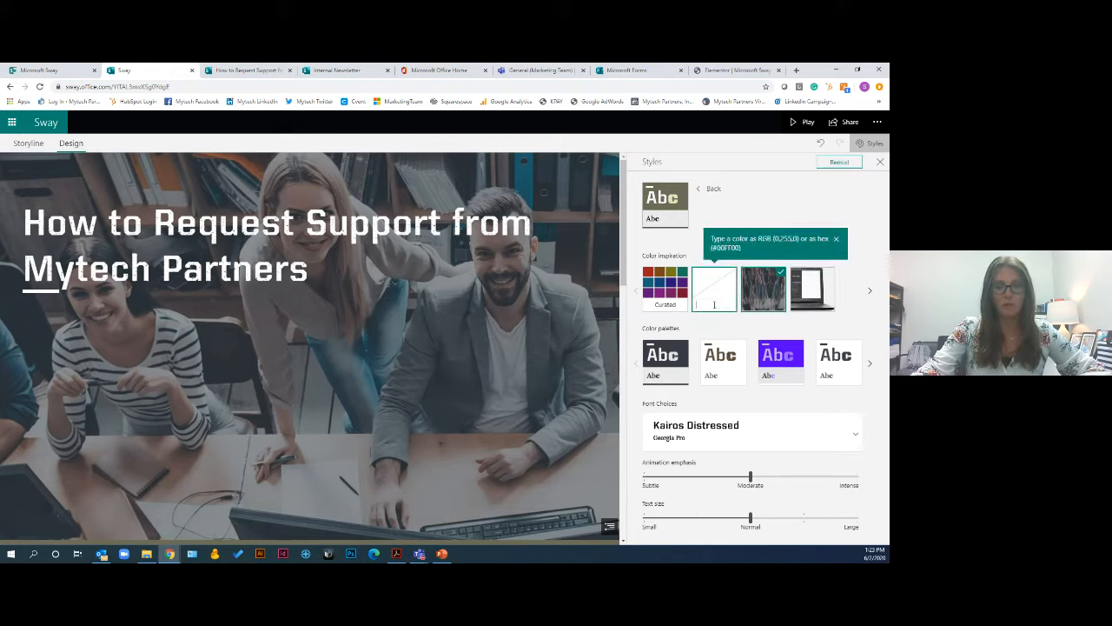
type("1485")
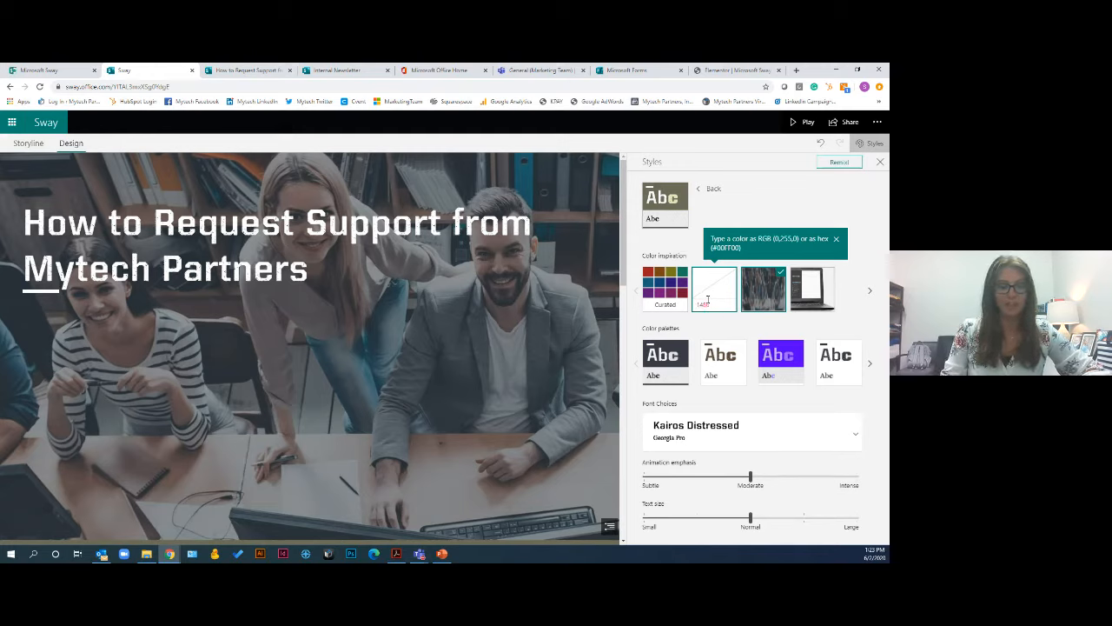
type("c8")
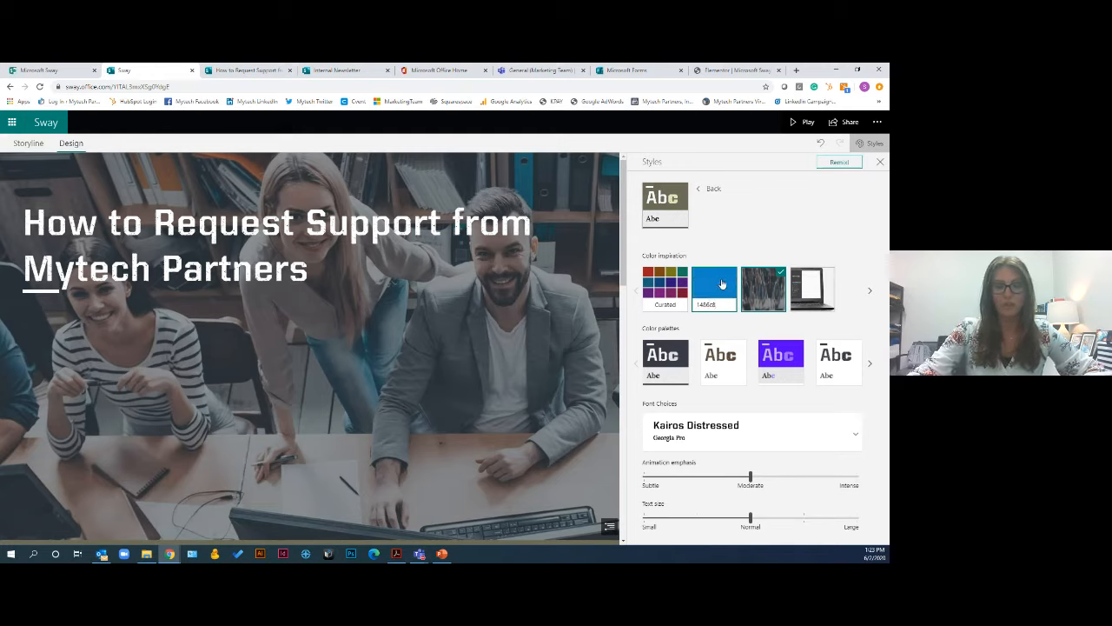
key("Return")
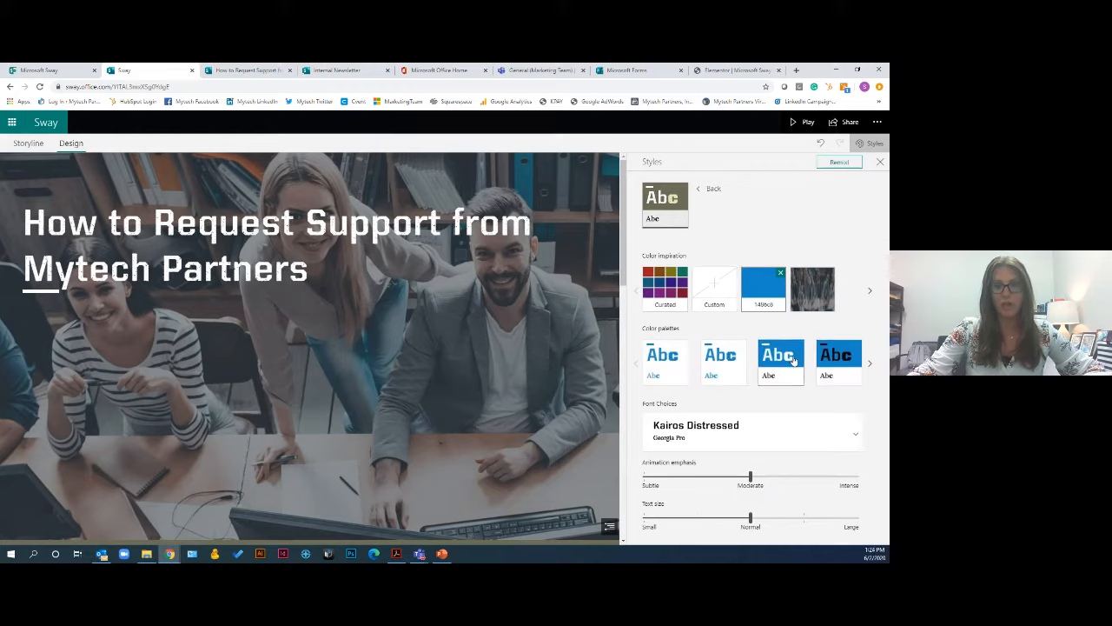
Try the blue palette with black headings, and apply the white palette with blue headings and text
left_click(868, 365)
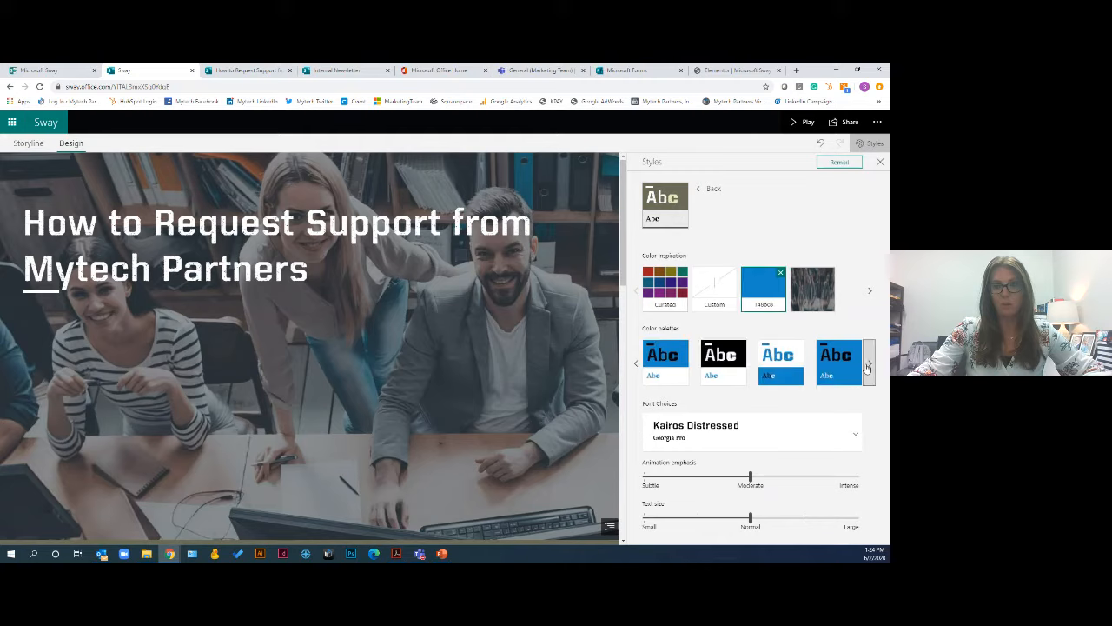
left_click(676, 358)
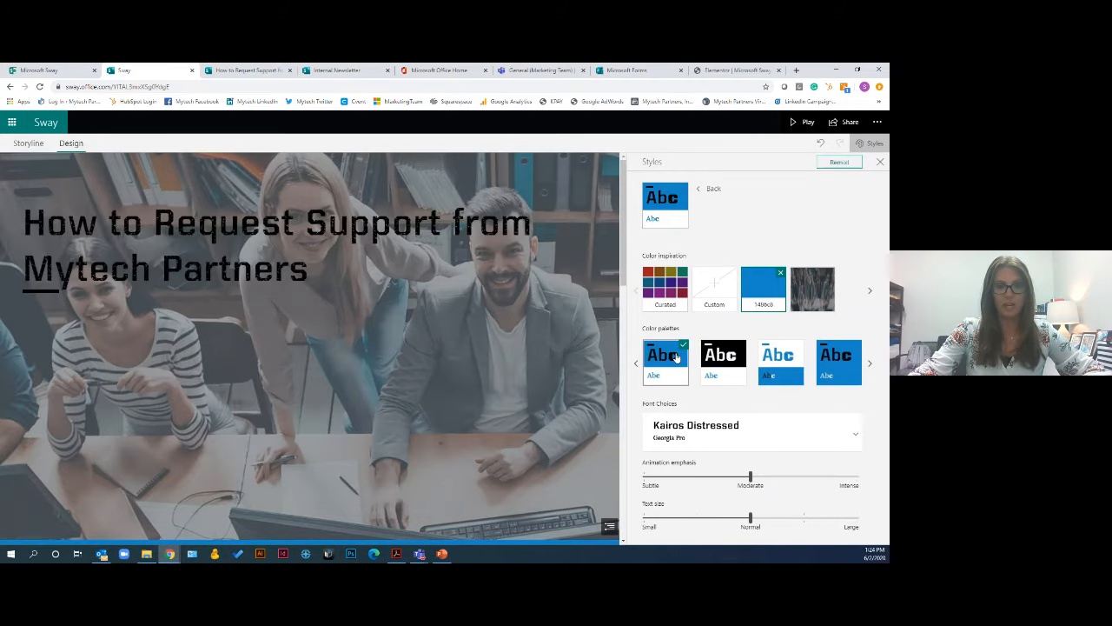
left_click(721, 362)
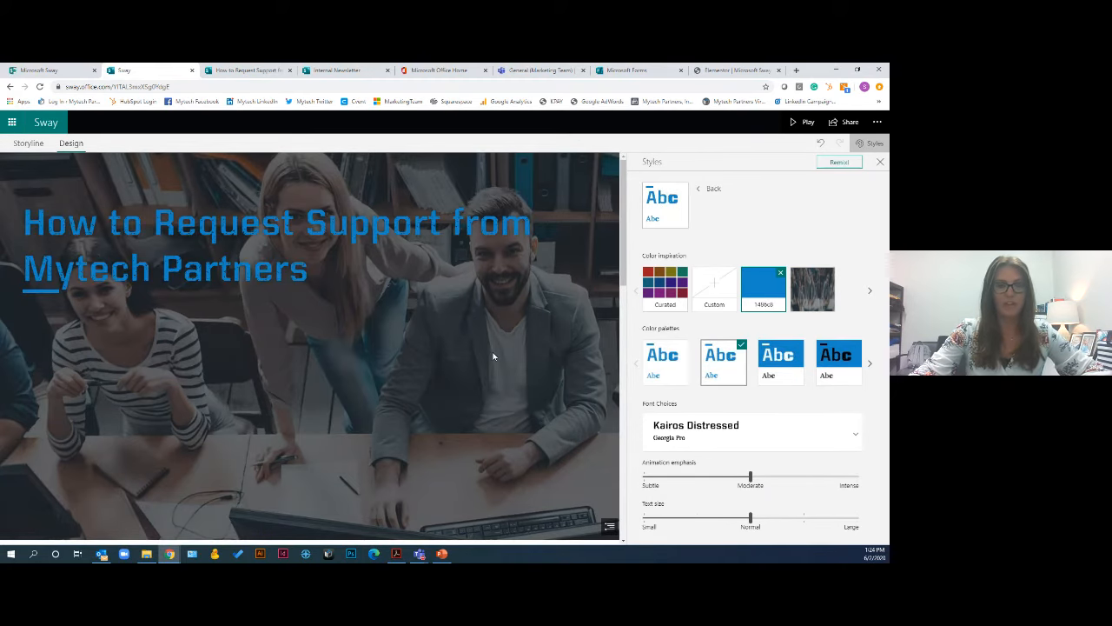
scroll(493, 356, "down", 1)
scroll(493, 357, "up", 1)
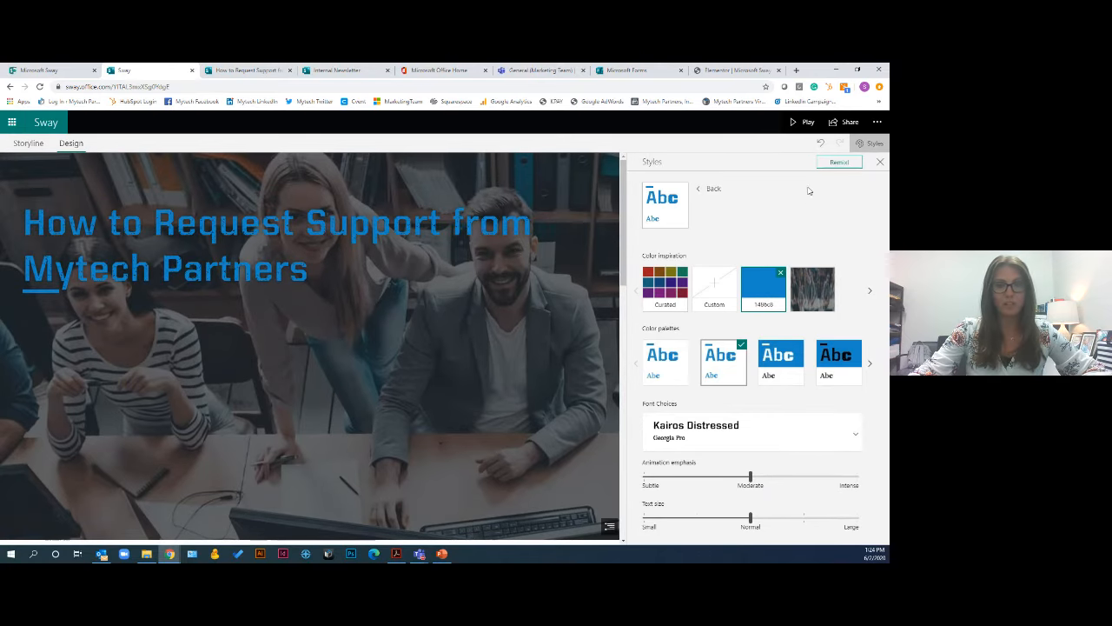
Close the style settings and review the restyled Sway from the title down to the "Need Help?" section
key("ctrl")
key("ctrl")
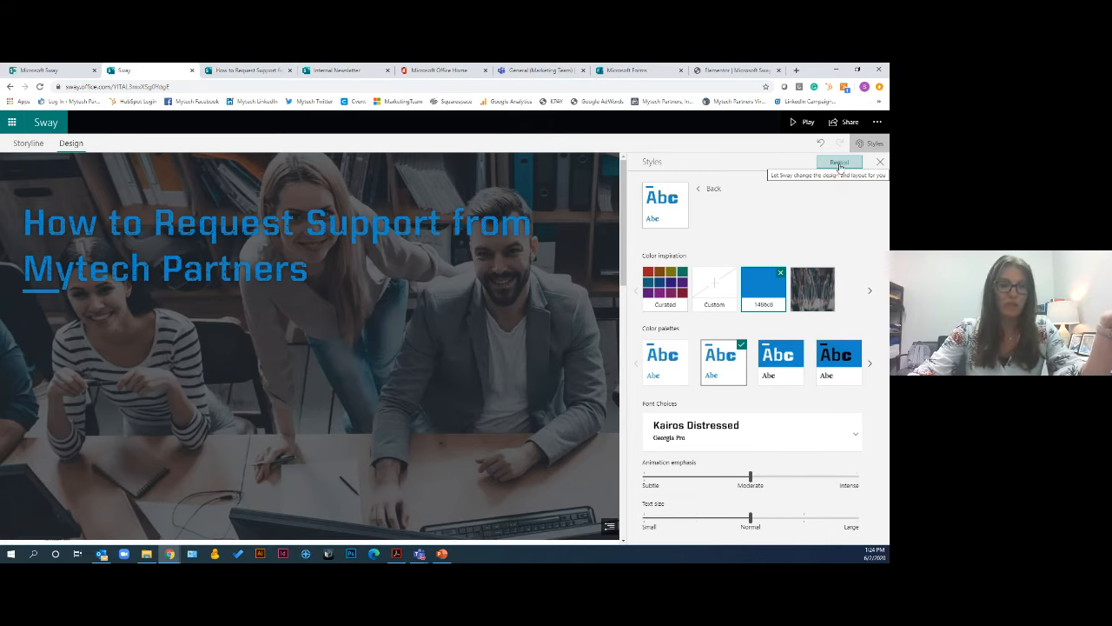
left_click(880, 163)
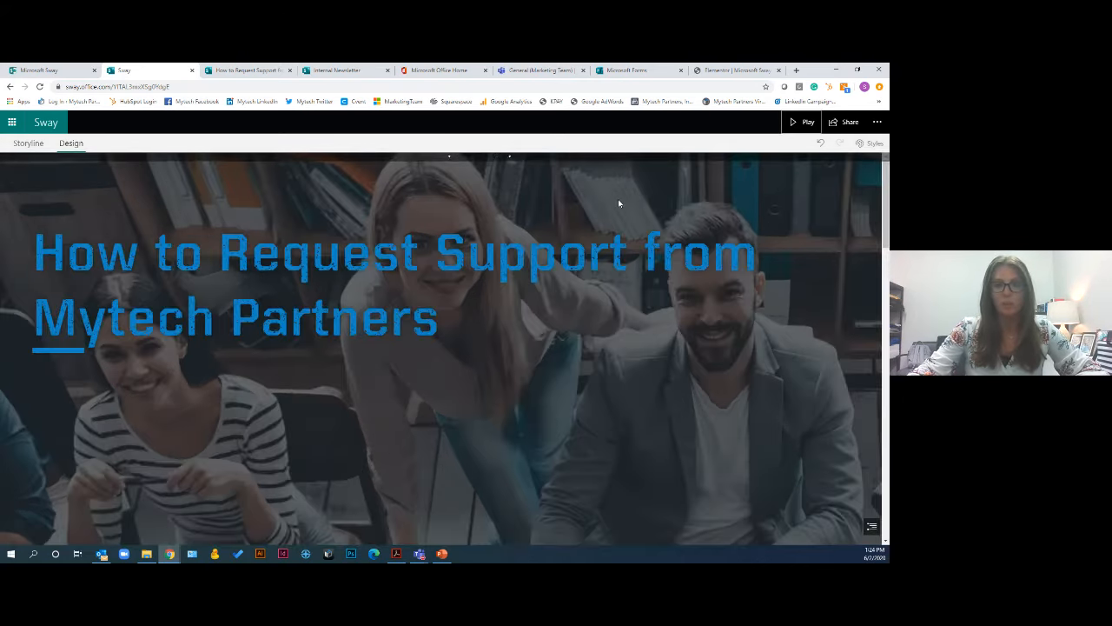
scroll(647, 196, "down", 5)
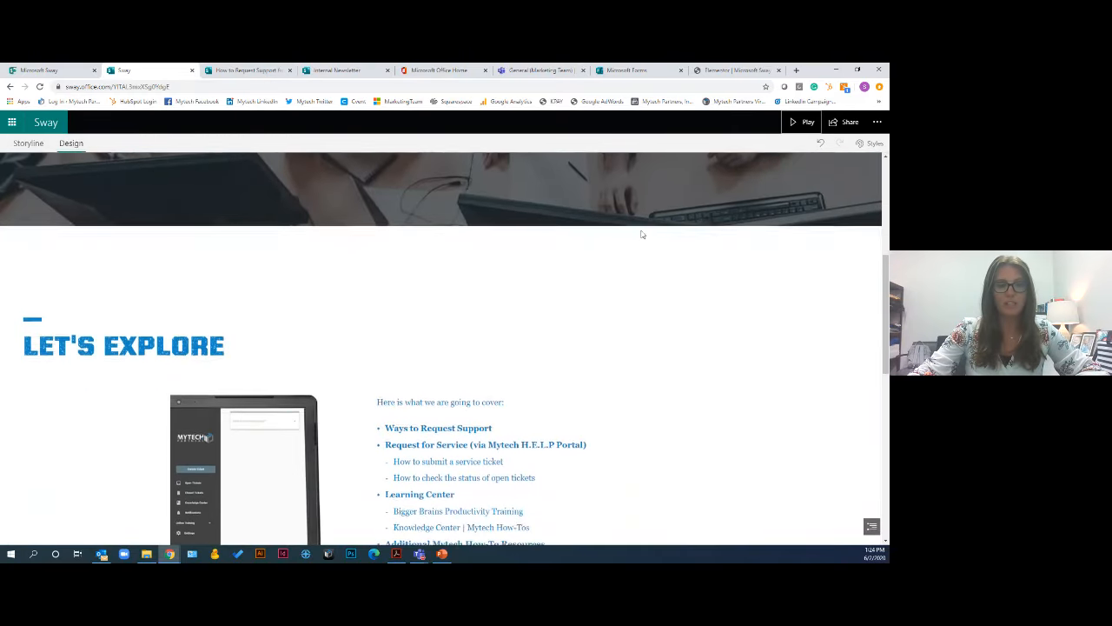
scroll(641, 234, "down", 5)
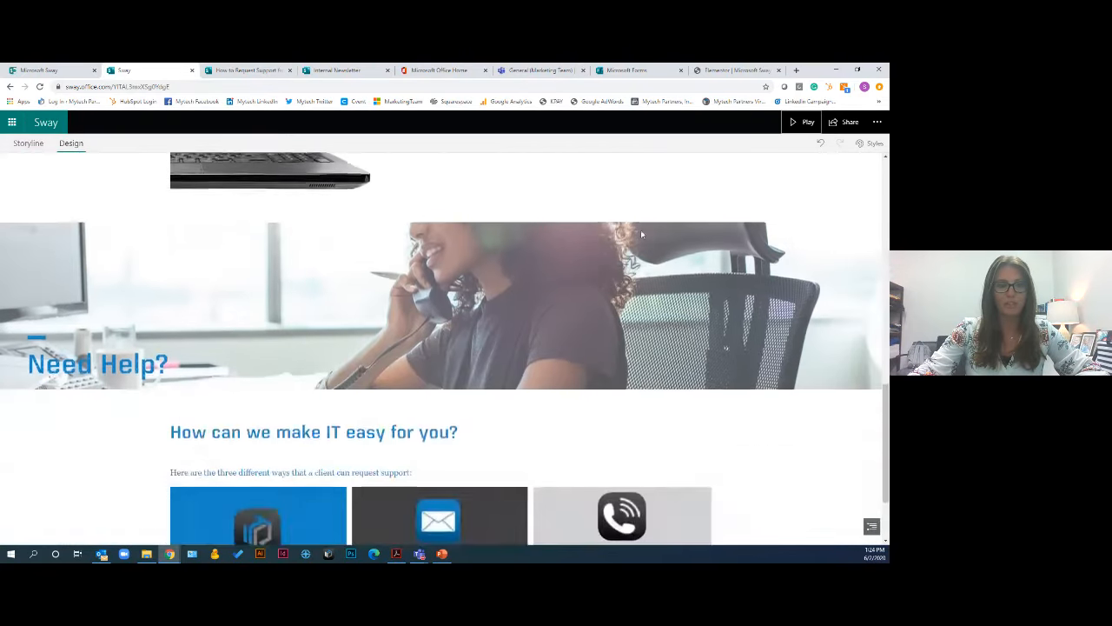
Review the three support option cards under "Need Help?" and go back through the Sway to its title
scroll(642, 235, "down", 3)
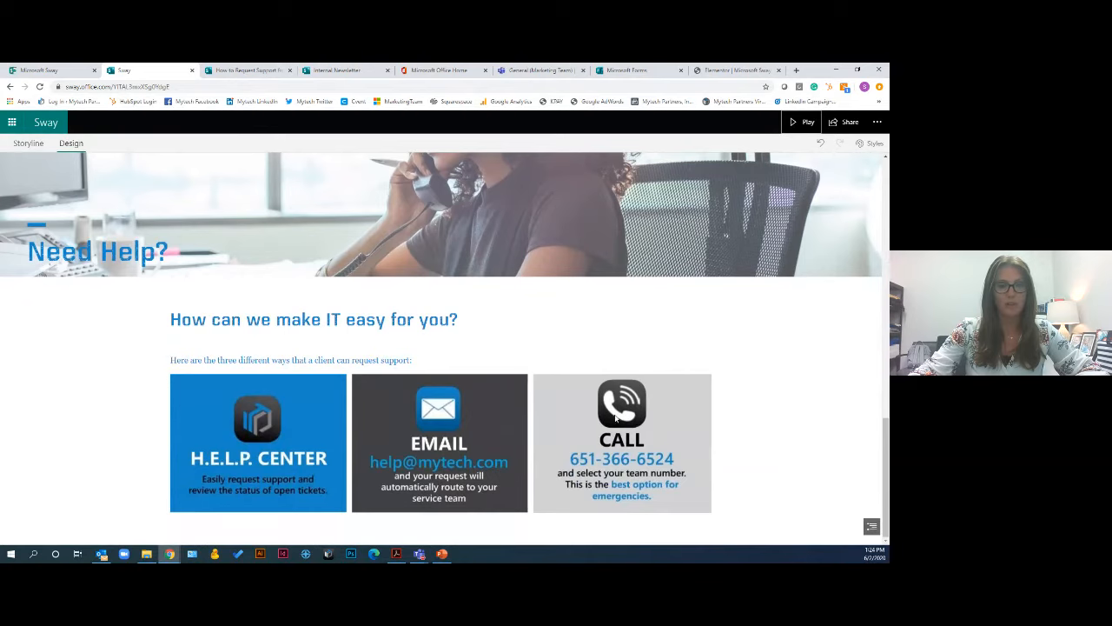
scroll(389, 440, "up", 5)
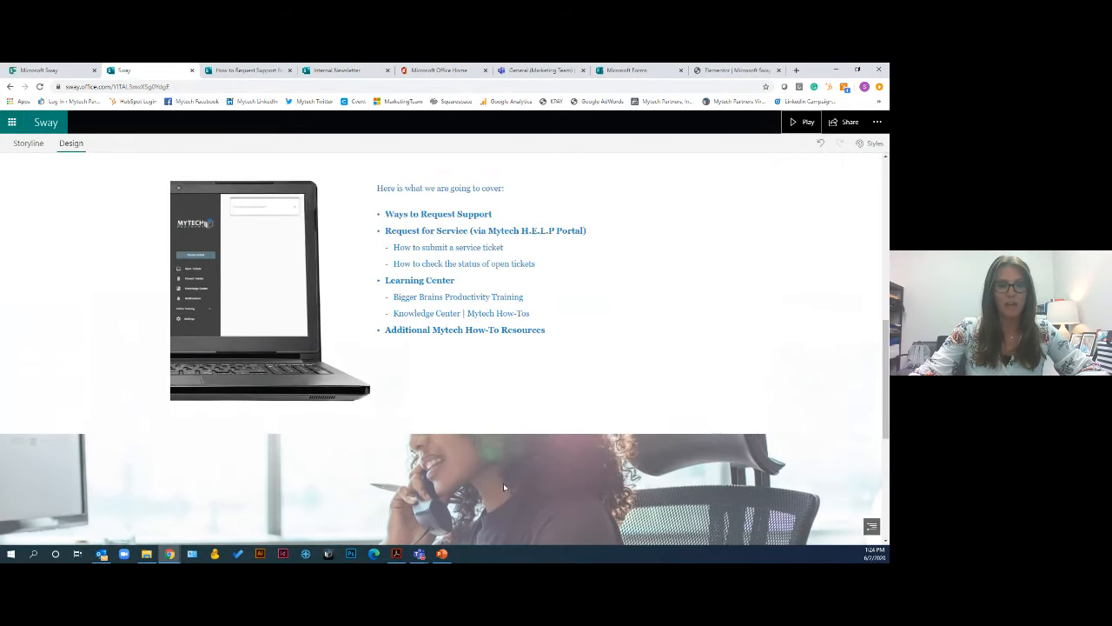
scroll(520, 409, "up", 5)
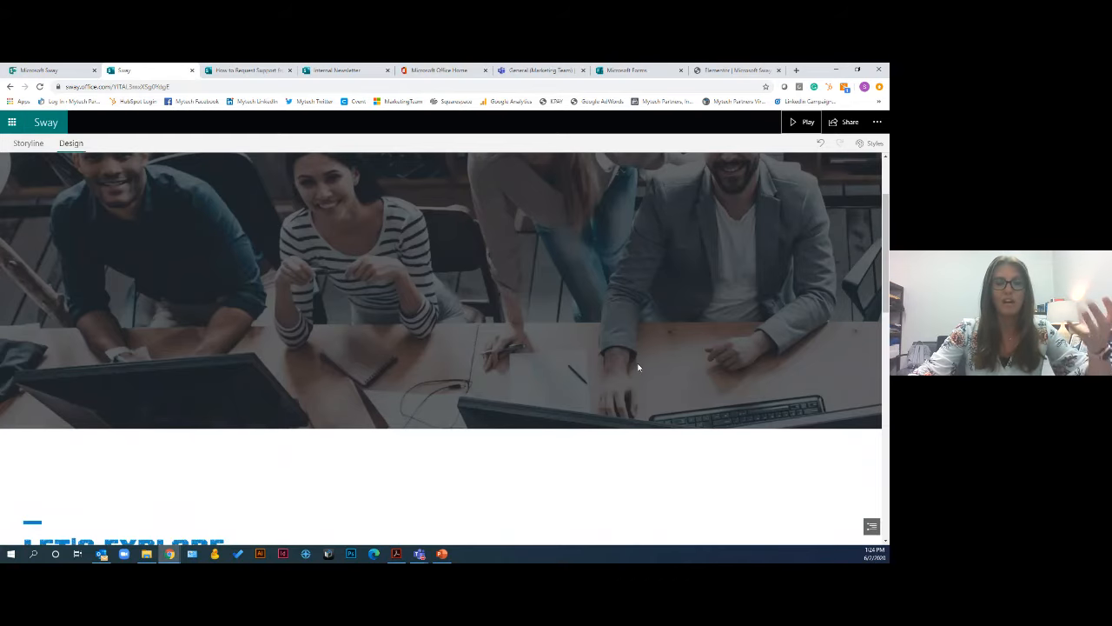
scroll(638, 368, "up", 3)
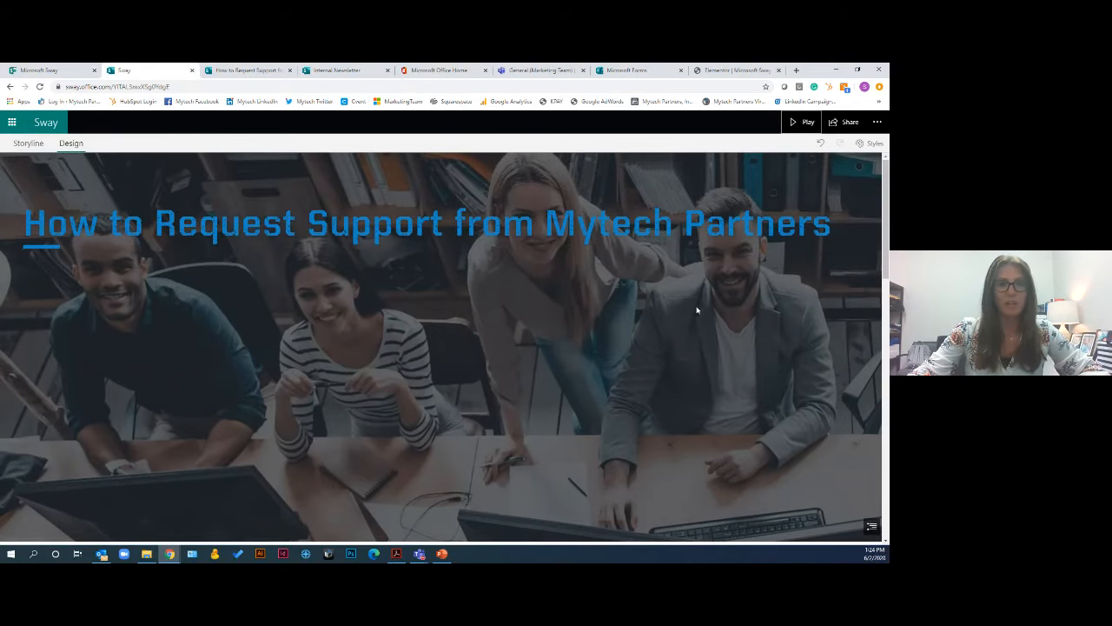
Open the existing "How to Request Support from Mytech Partners" Sway that has four views and review its storyline down to "We want your feedback!"
left_click(47, 126)
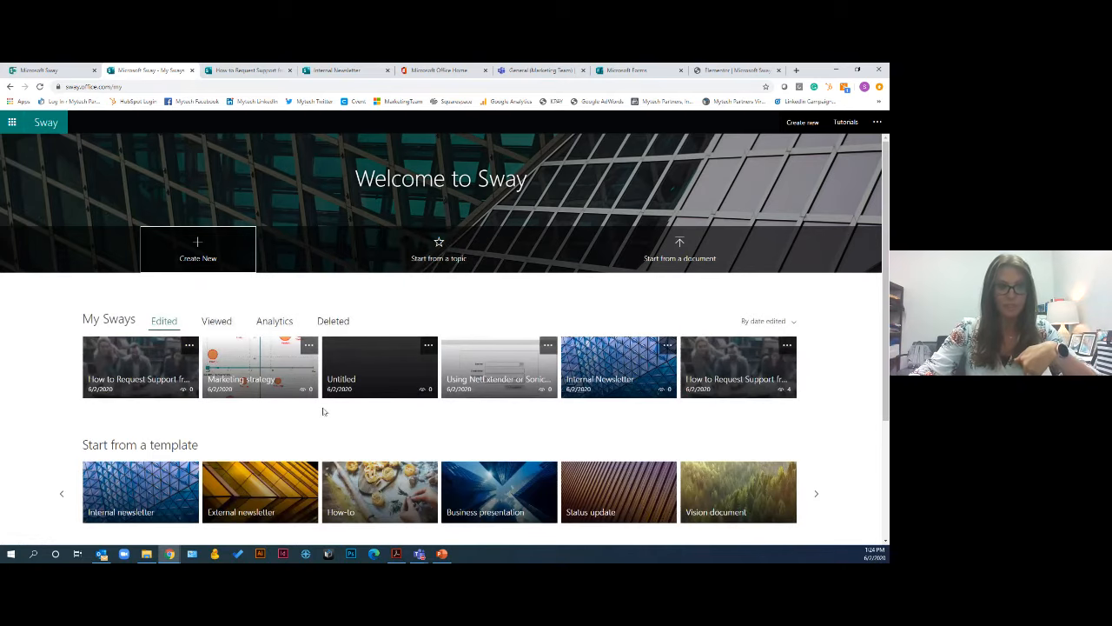
left_click(716, 371)
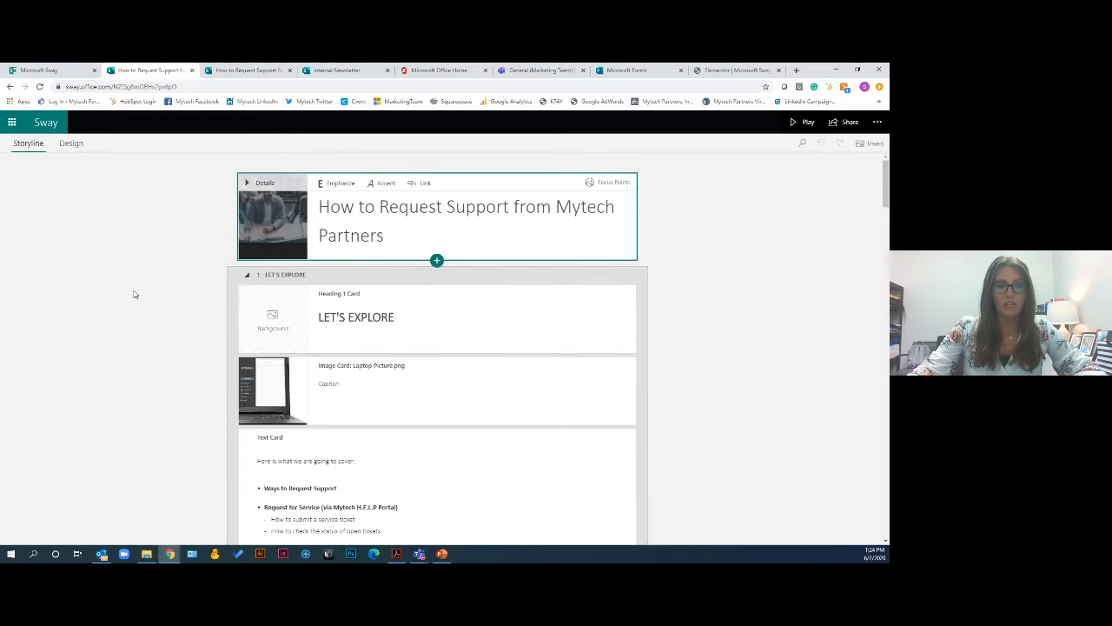
scroll(425, 298, "down", 7)
scroll(426, 299, "down", 15)
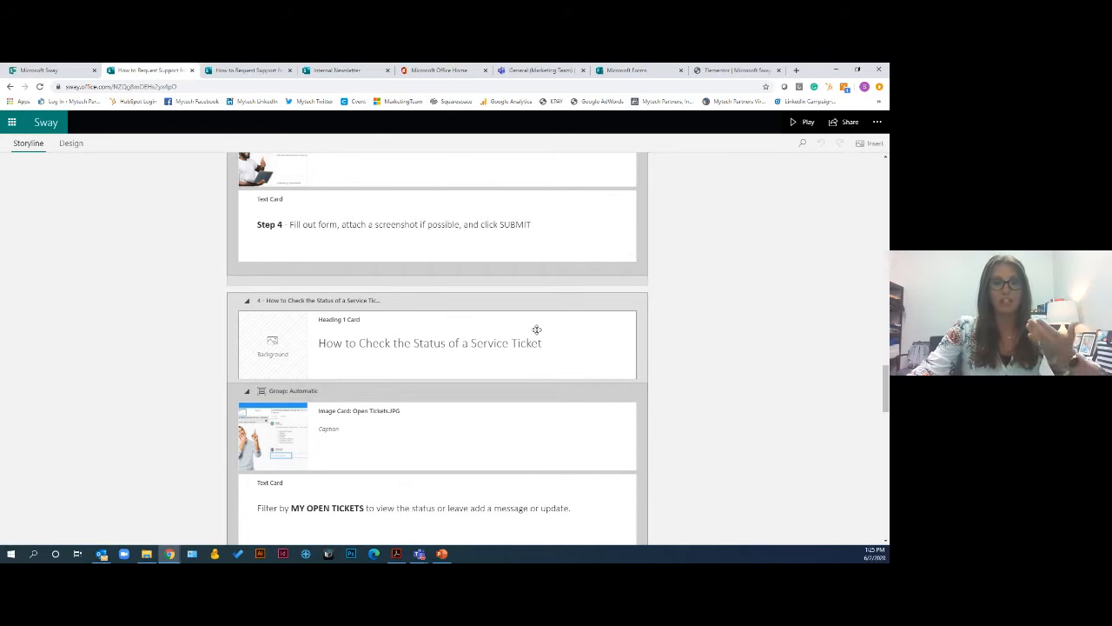
scroll(538, 330, "down", 10)
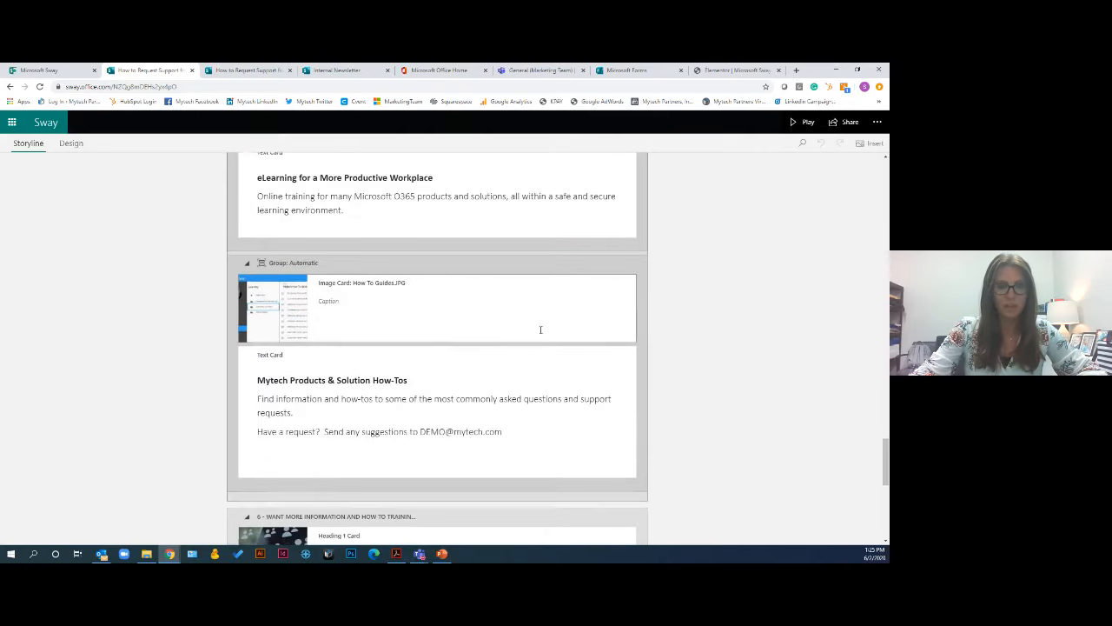
scroll(541, 329, "down", 5)
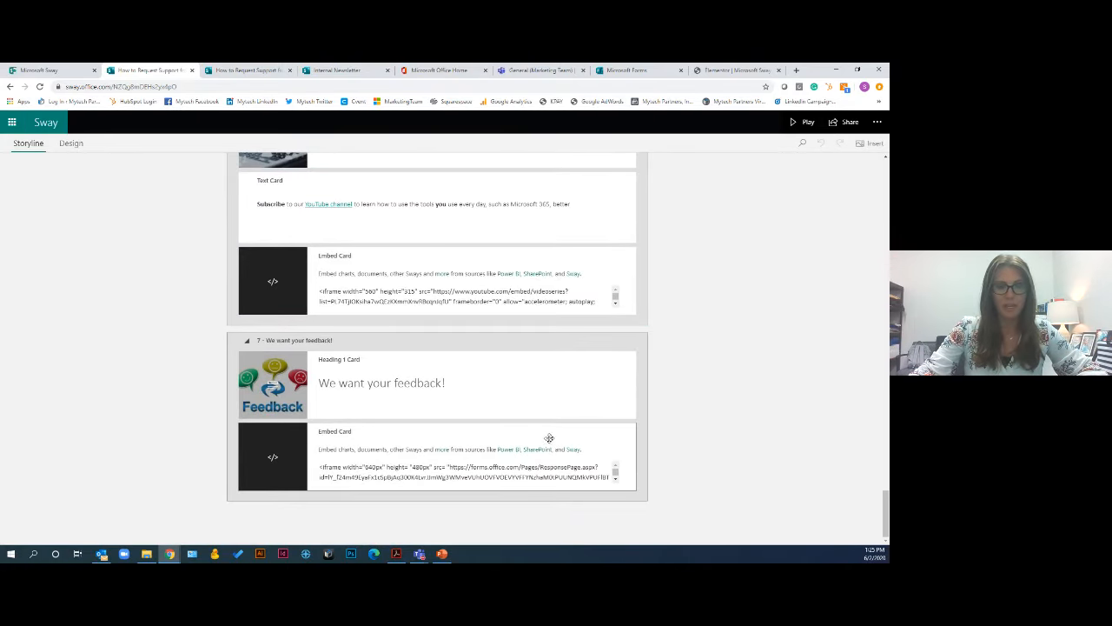
Delete the YouTube embed card in the "WANT MORE INFORMATION AND HOW TO TRAINING?" section and undo the deletion
scroll(550, 437, "up", 1)
scroll(540, 423, "up", 2)
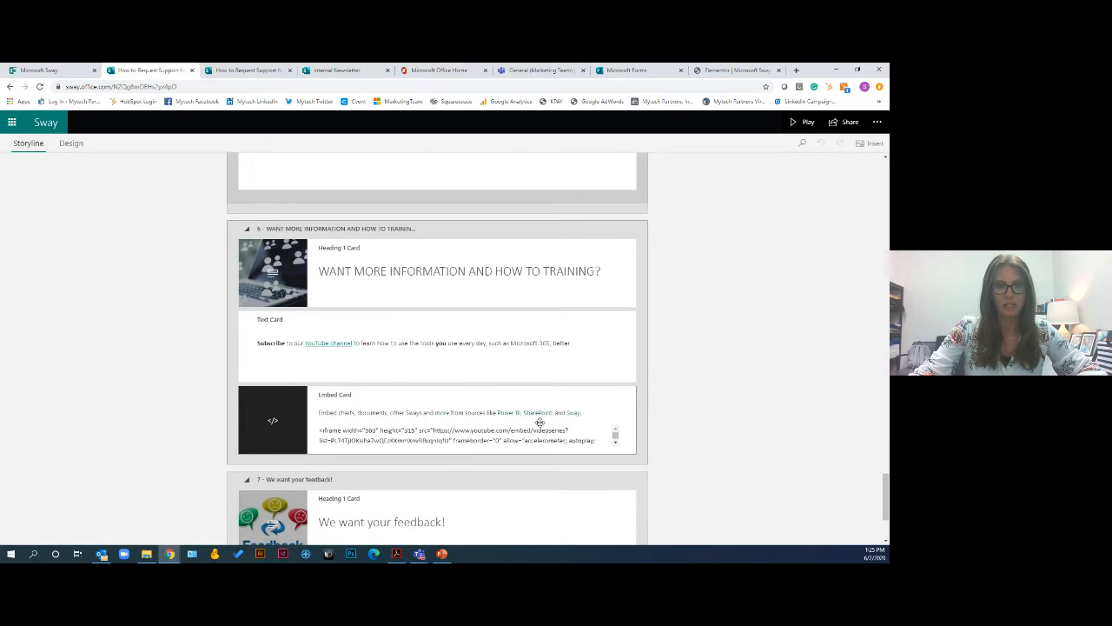
left_click(539, 422)
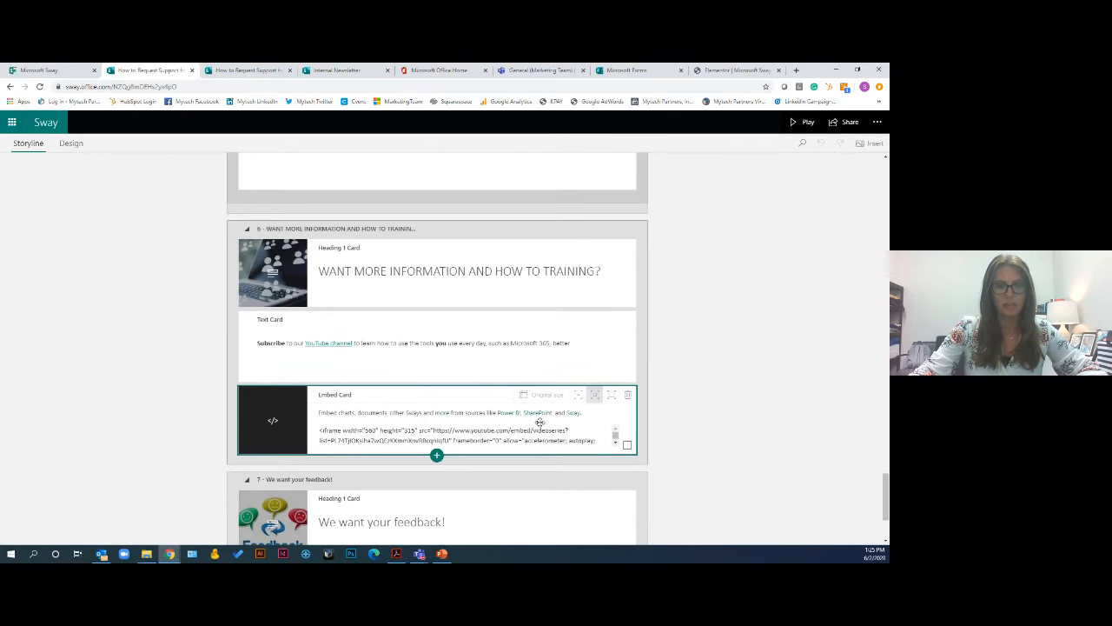
left_click(628, 397)
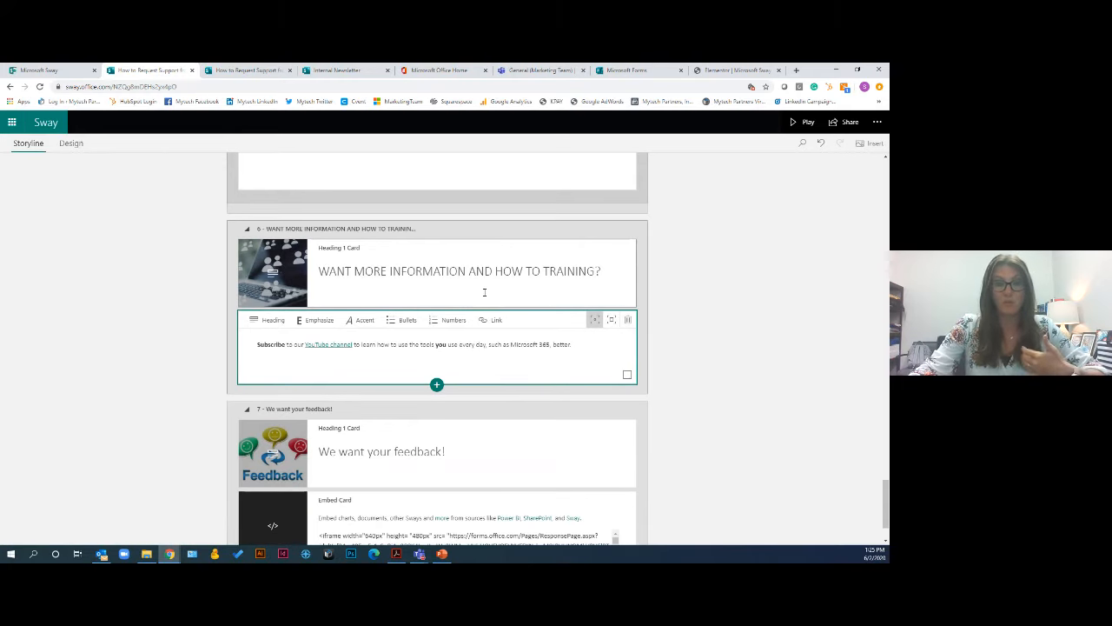
key("ctrl+z")
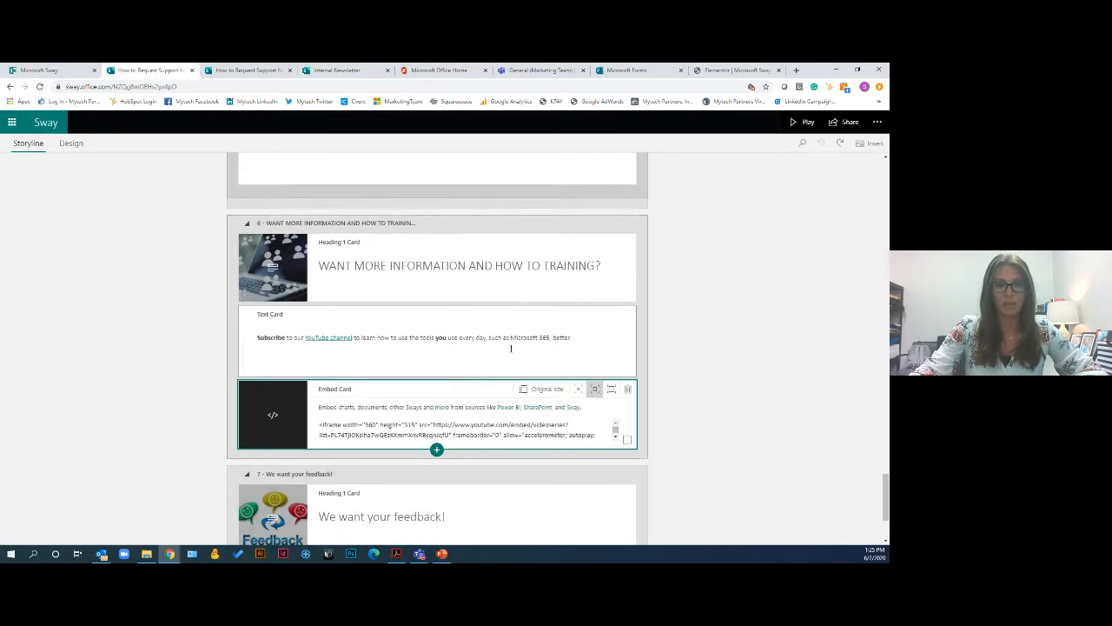
Delete the embed card holding the Microsoft Forms code from the "We want your feedback!" section
scroll(521, 383, "down", 2)
left_click(537, 392)
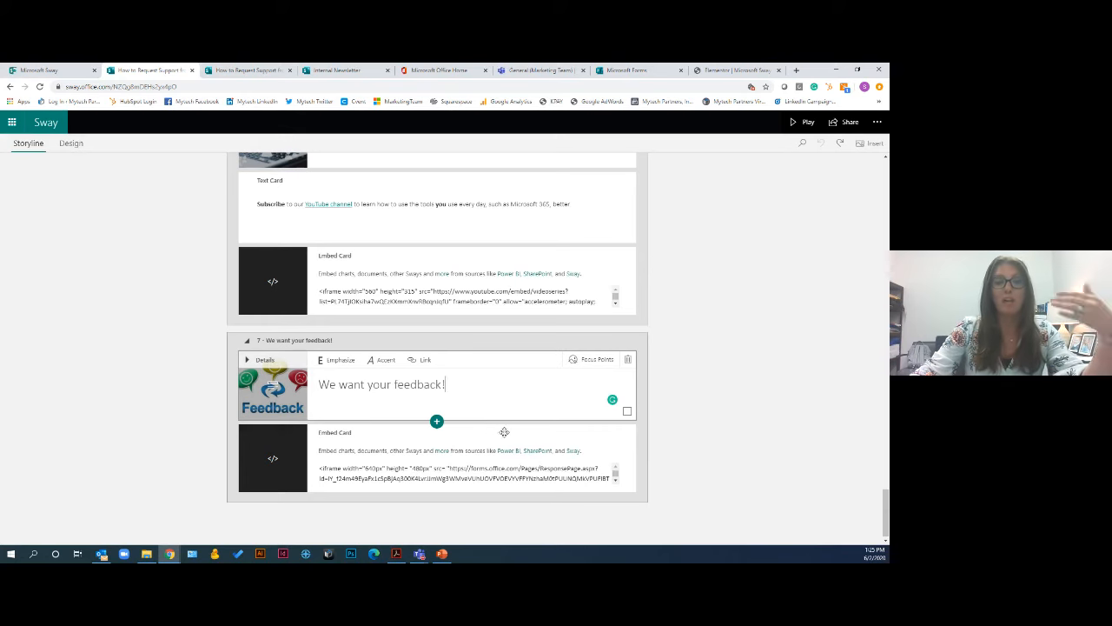
left_click(614, 433)
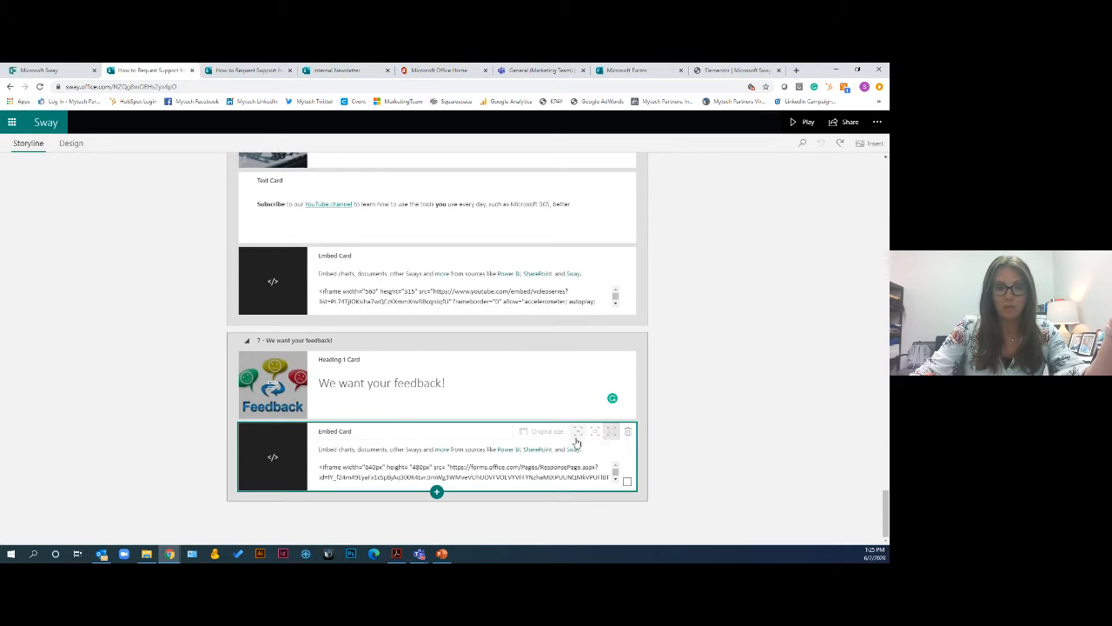
left_click(627, 430)
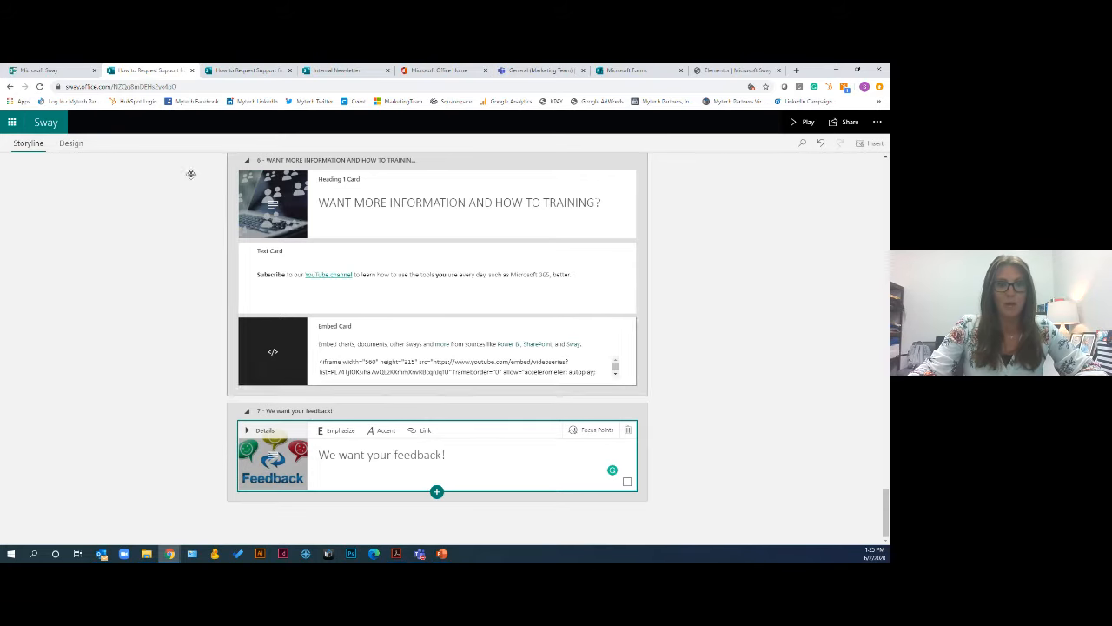
Switch to Microsoft Forms and copy the embed code of the "Was this How-To helpful?" feedback form
left_click(245, 69)
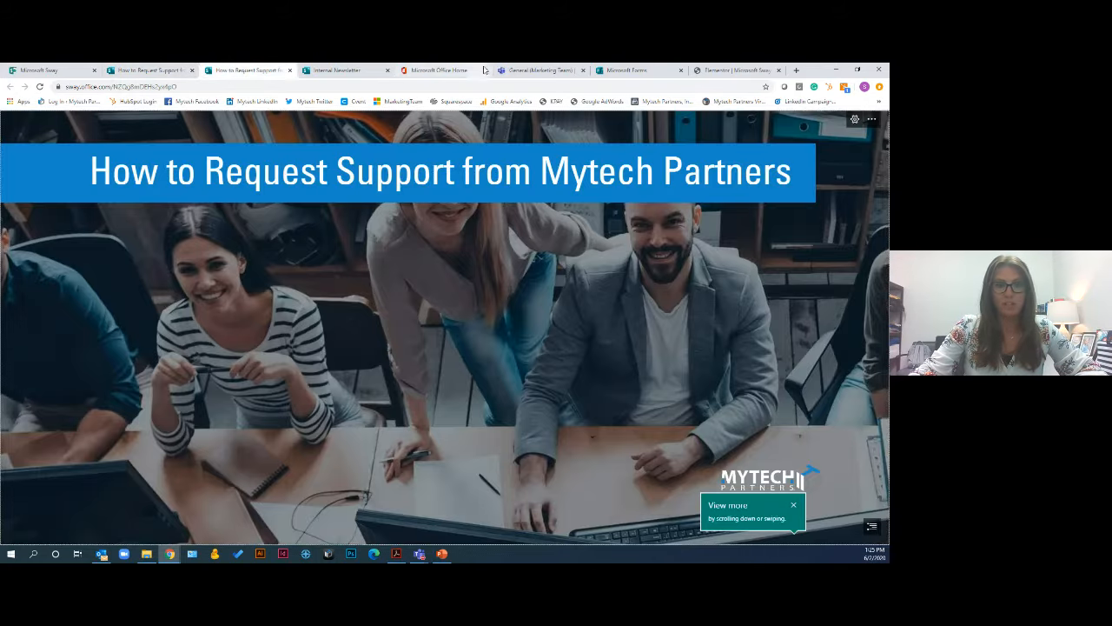
left_click(615, 69)
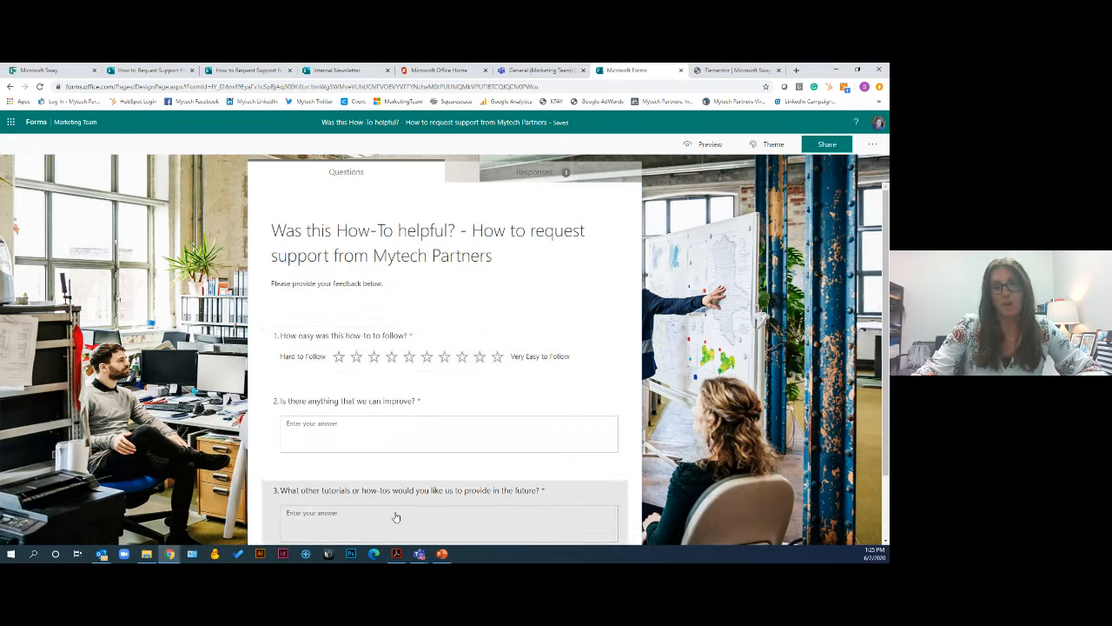
scroll(410, 515, "down", 1)
scroll(412, 512, "up", 1)
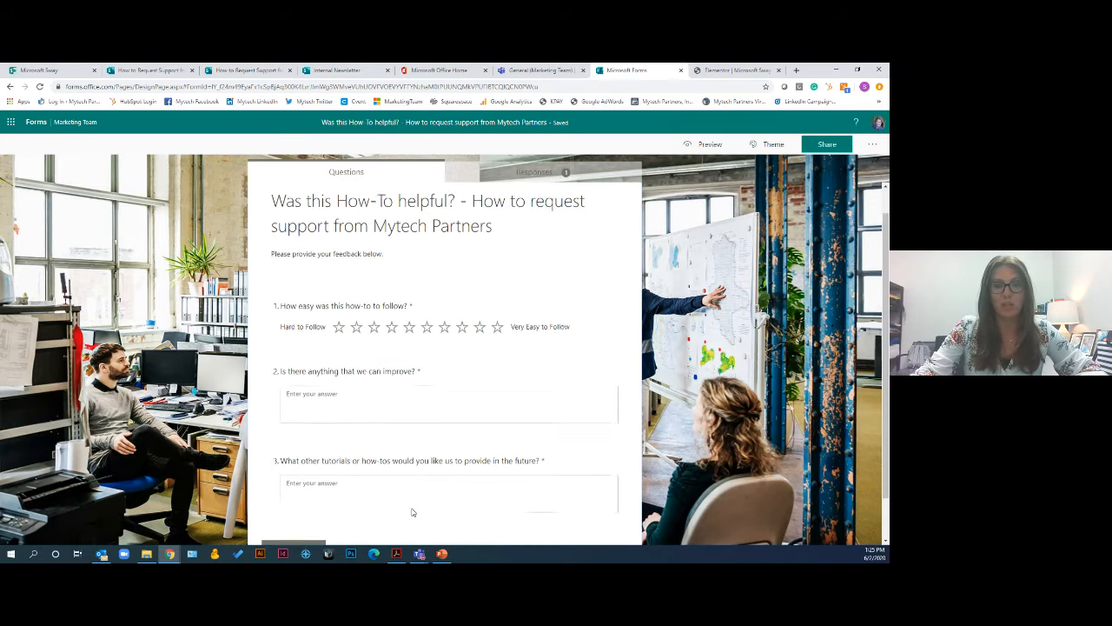
left_click(839, 146)
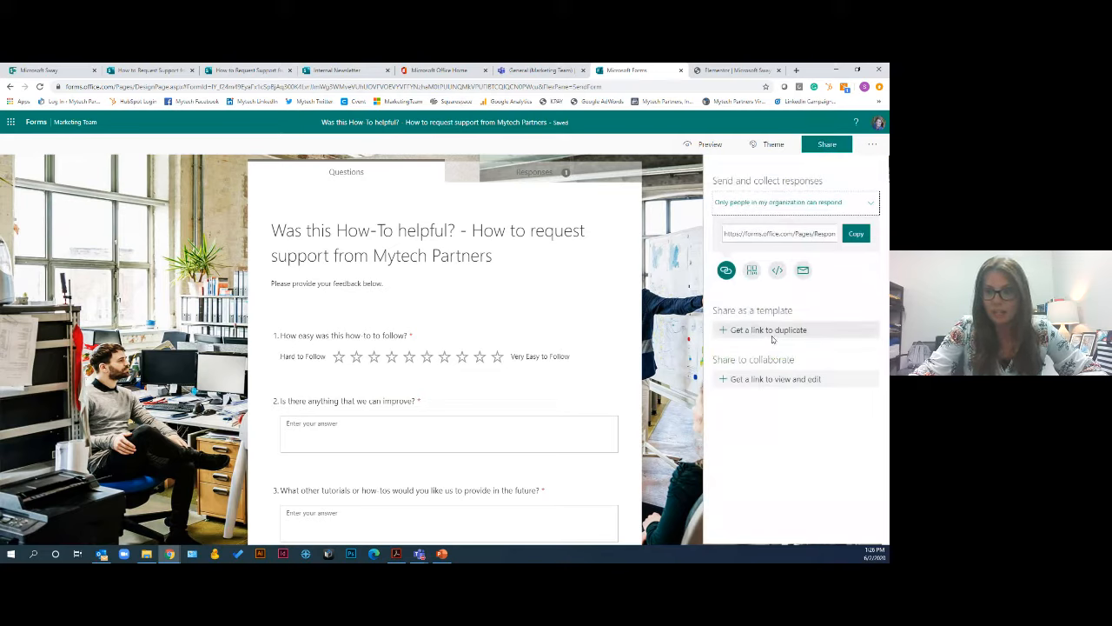
left_click(779, 271)
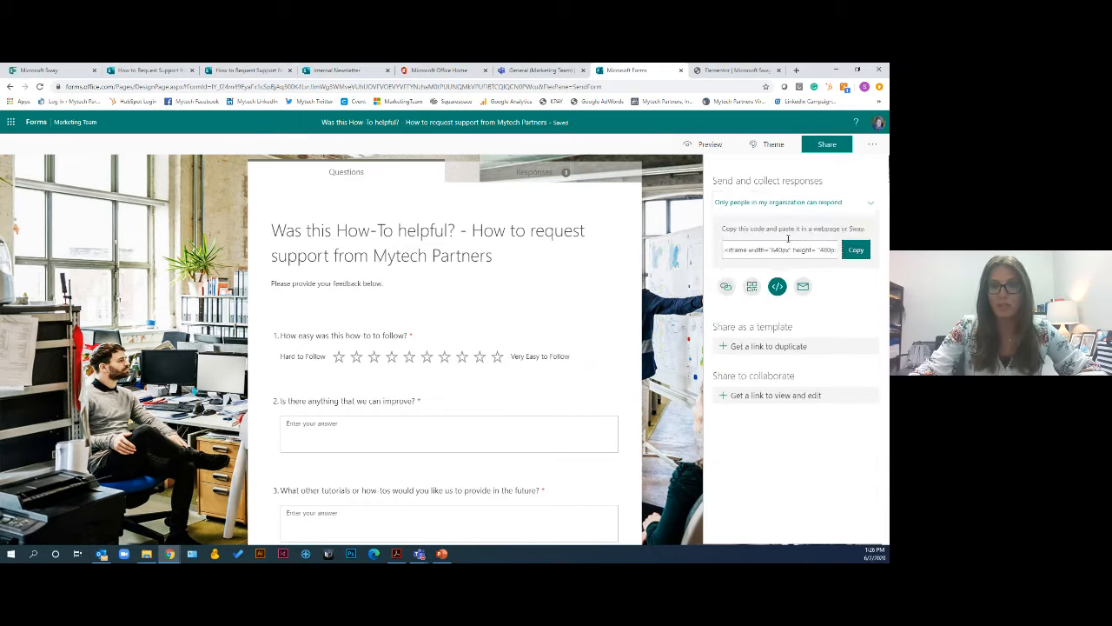
left_click(843, 250)
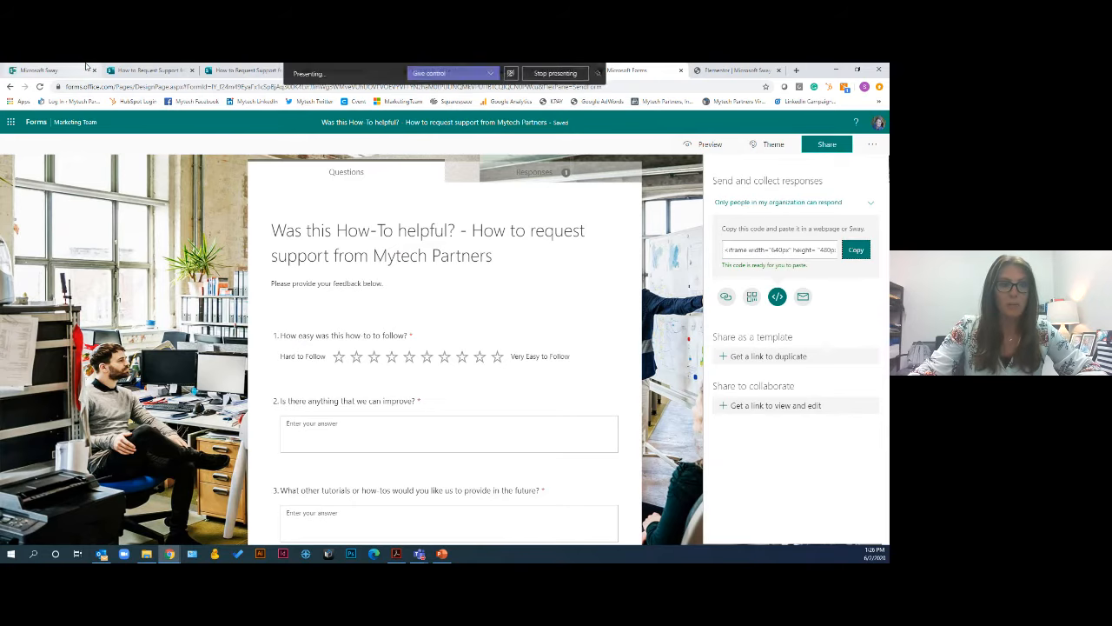
Return to the Sway, insert an embed card with the copied form code under "We want your feedback!", and give it the strongest emphasis
left_click(48, 71)
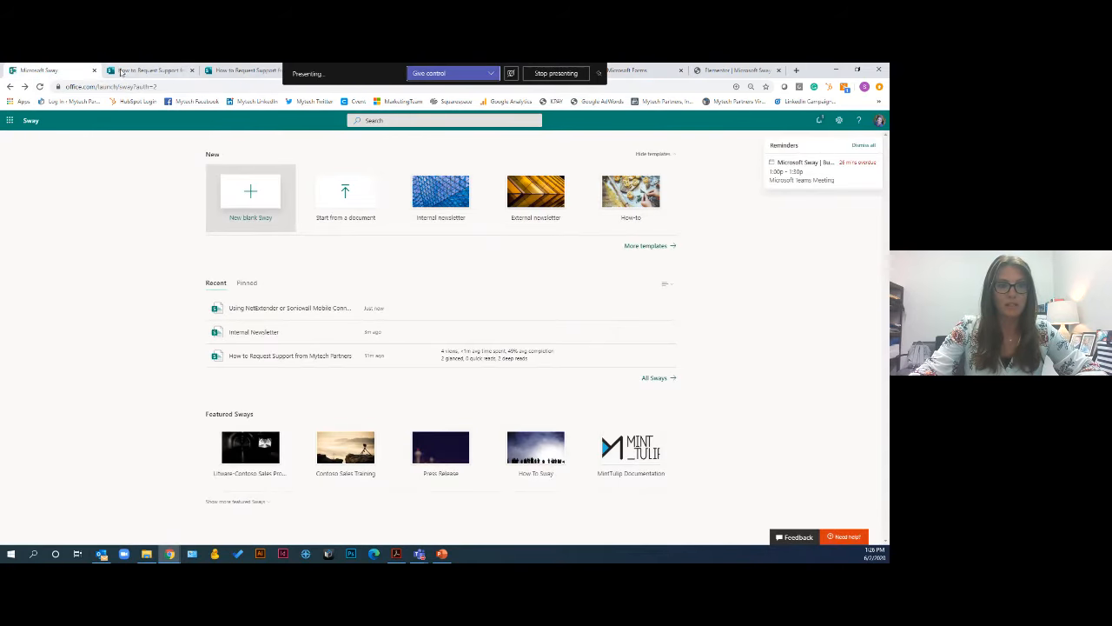
left_click(122, 72)
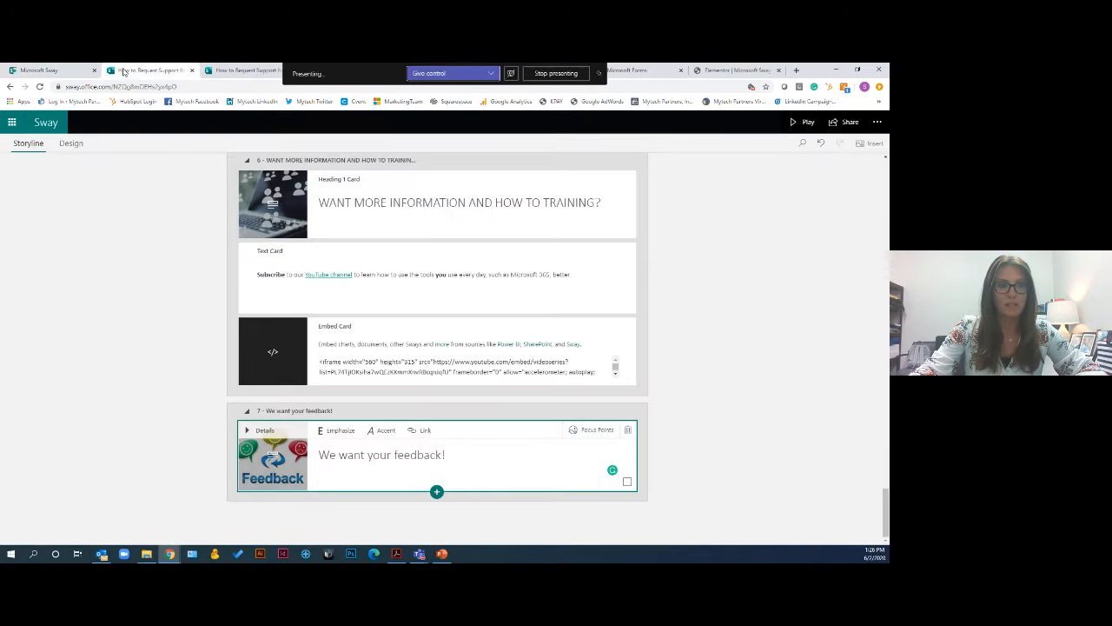
left_click(437, 492)
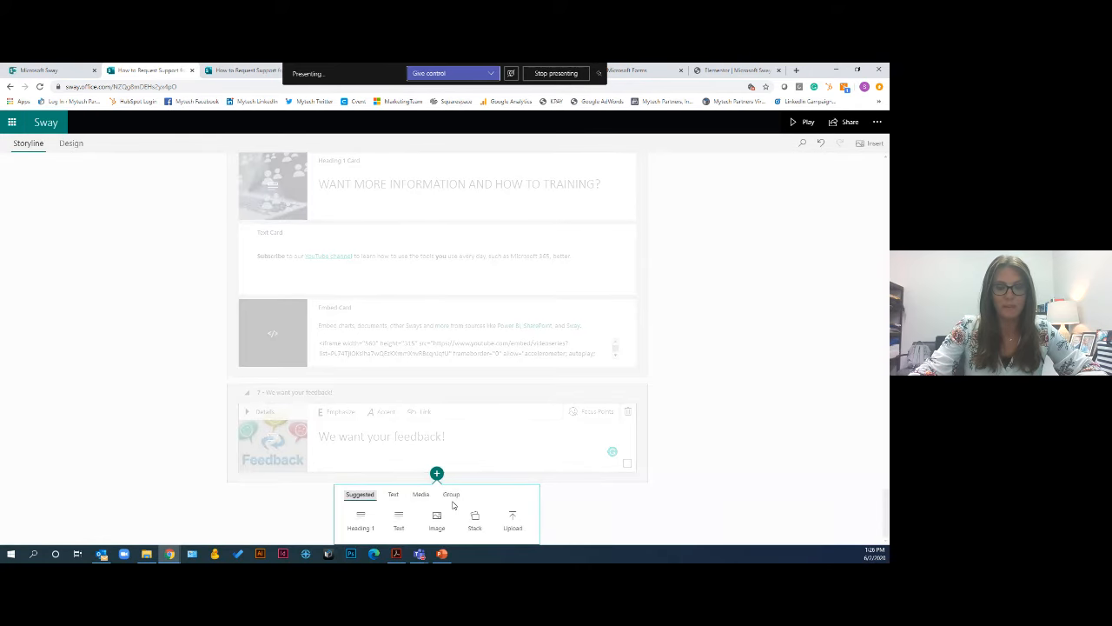
left_click(440, 471)
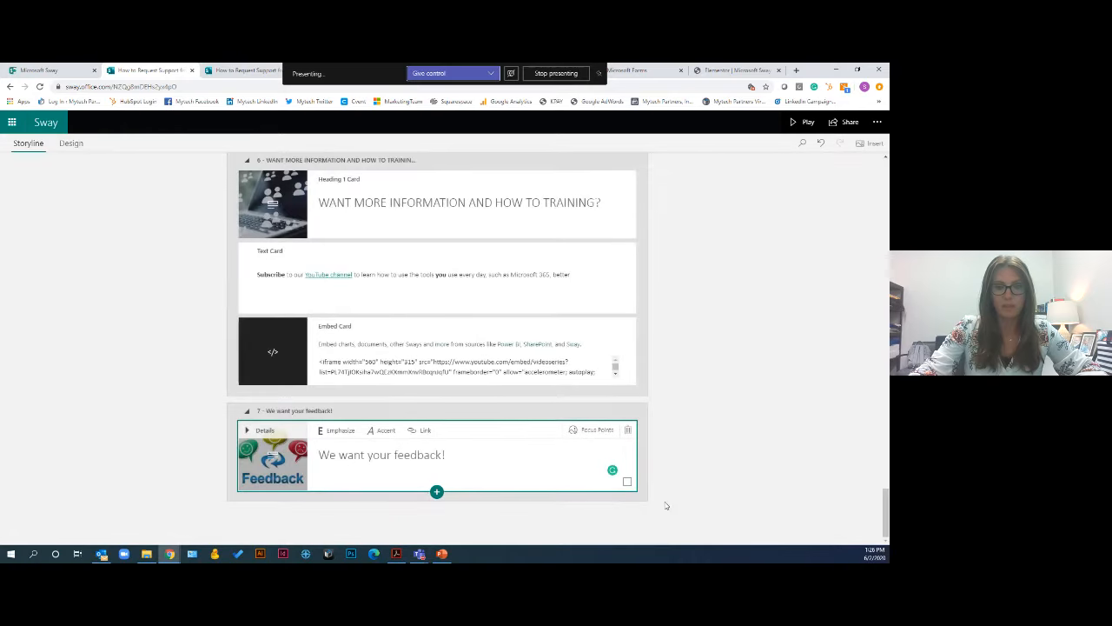
left_click(435, 493)
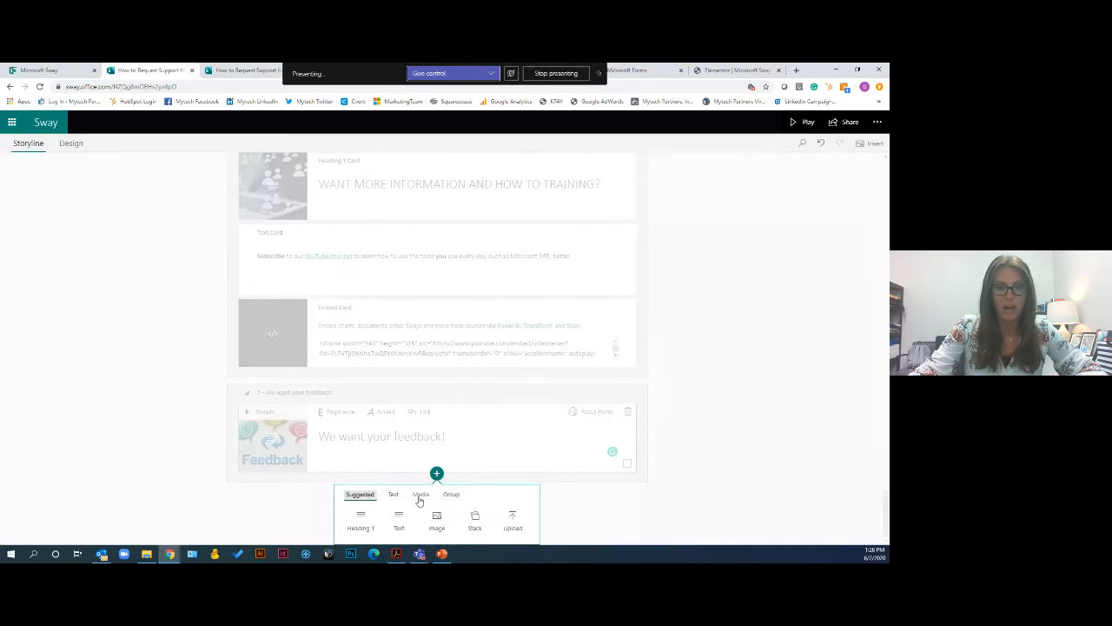
left_click(420, 495)
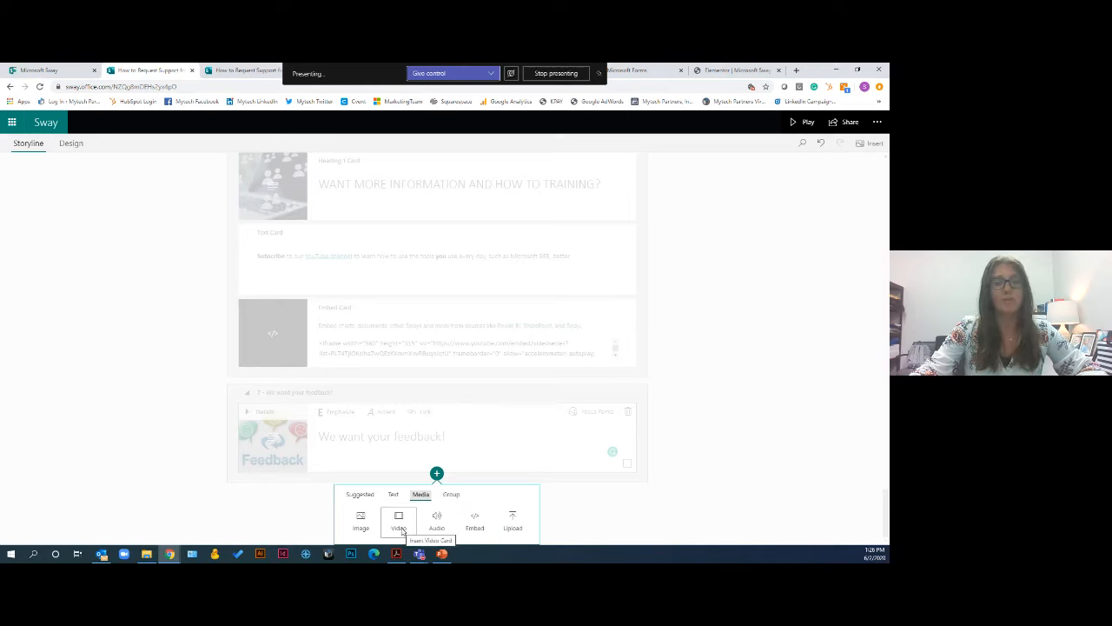
left_click(476, 527)
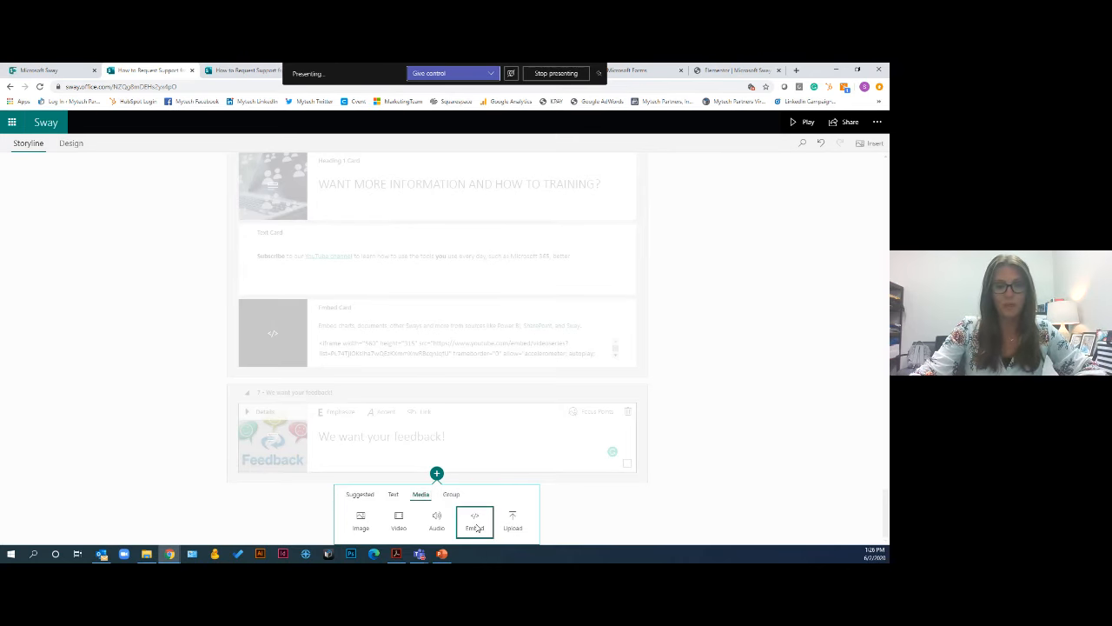
key("ctrl+v")
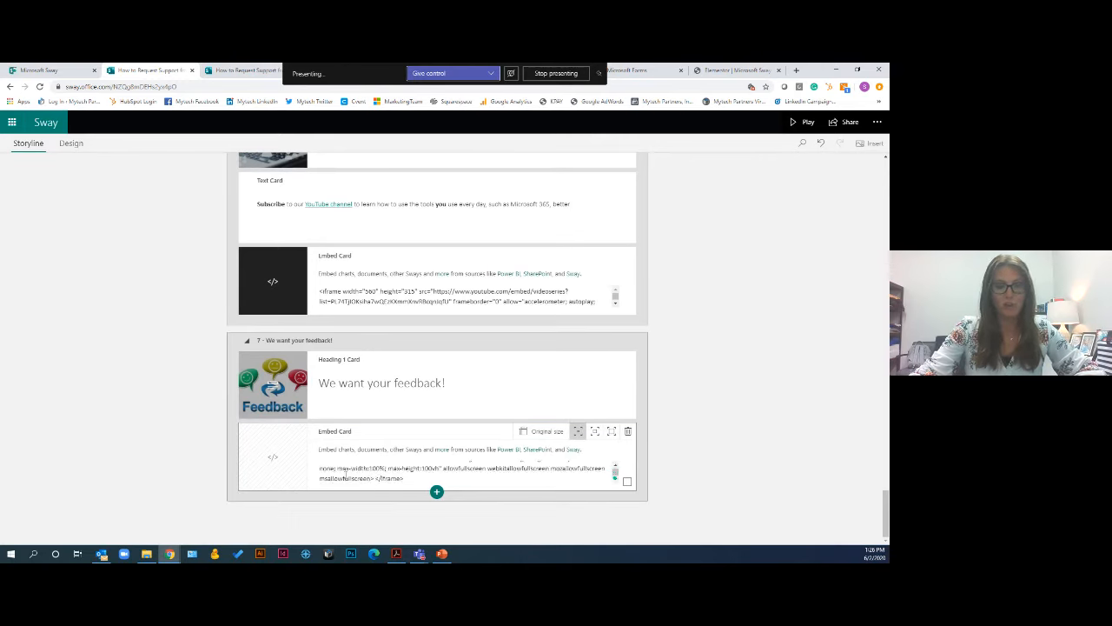
left_click(611, 432)
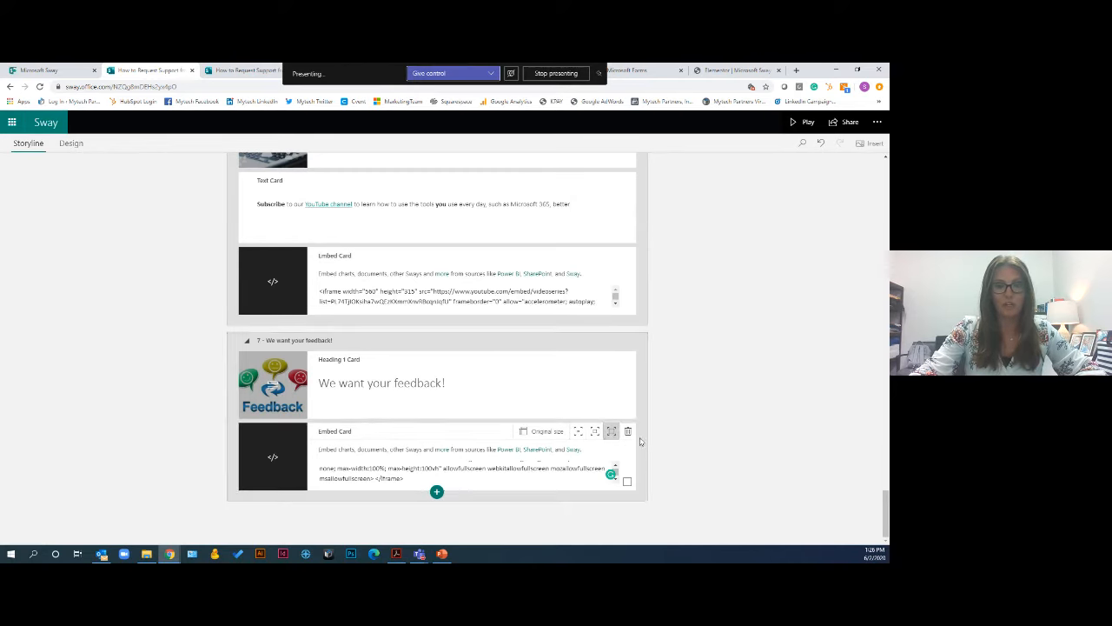
left_click(685, 445)
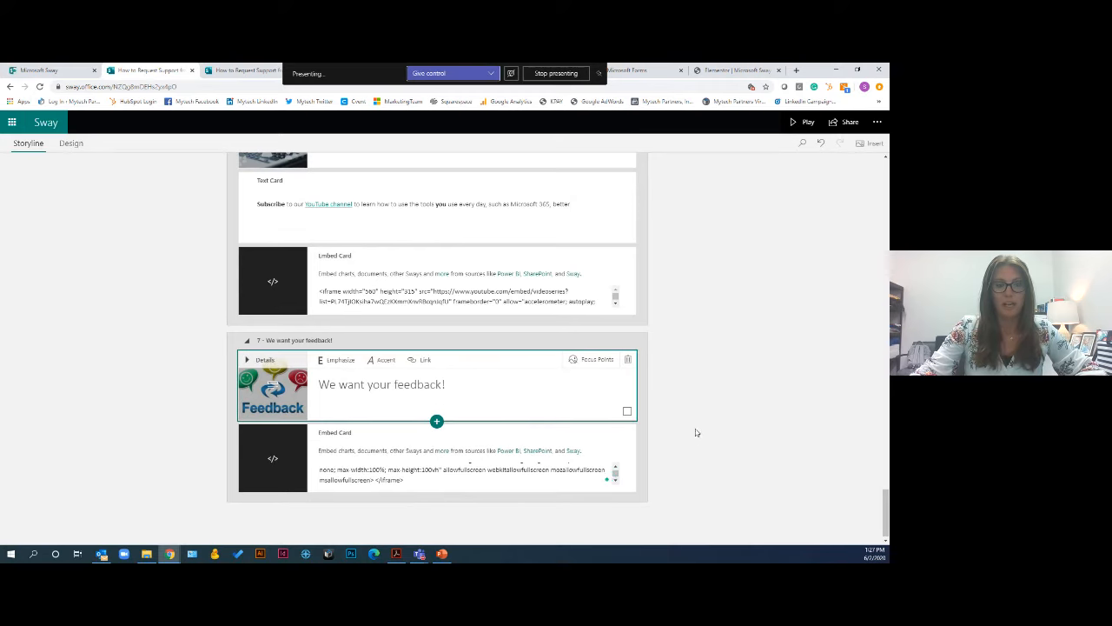
Play the Sway from its title and open the overview of its sections
left_click(806, 123)
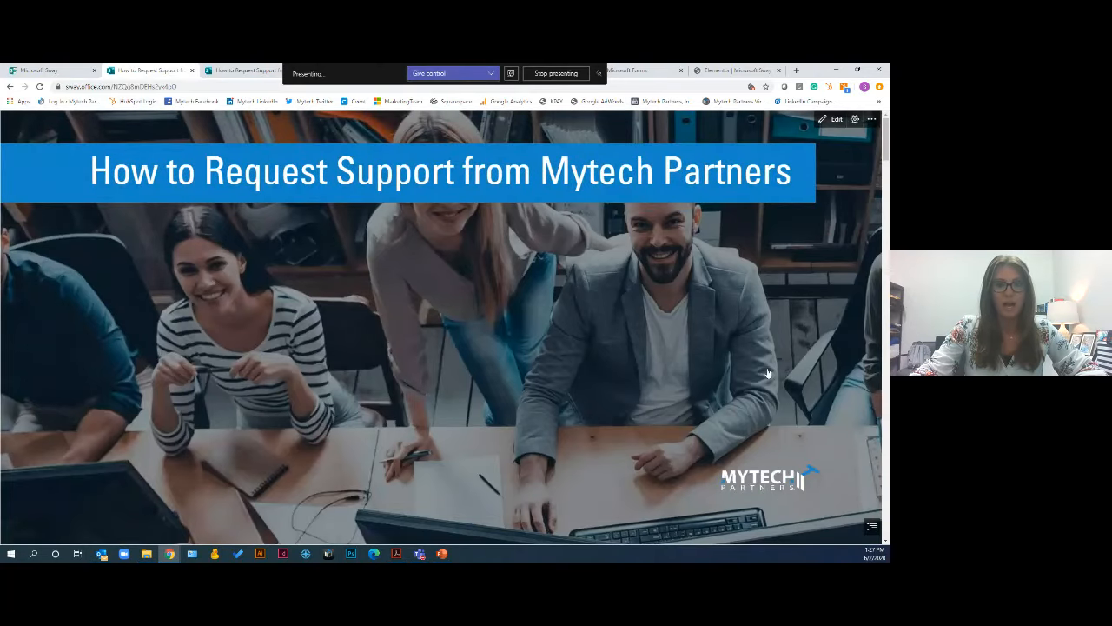
scroll(767, 372, "down", 2)
scroll(767, 372, "up", 2)
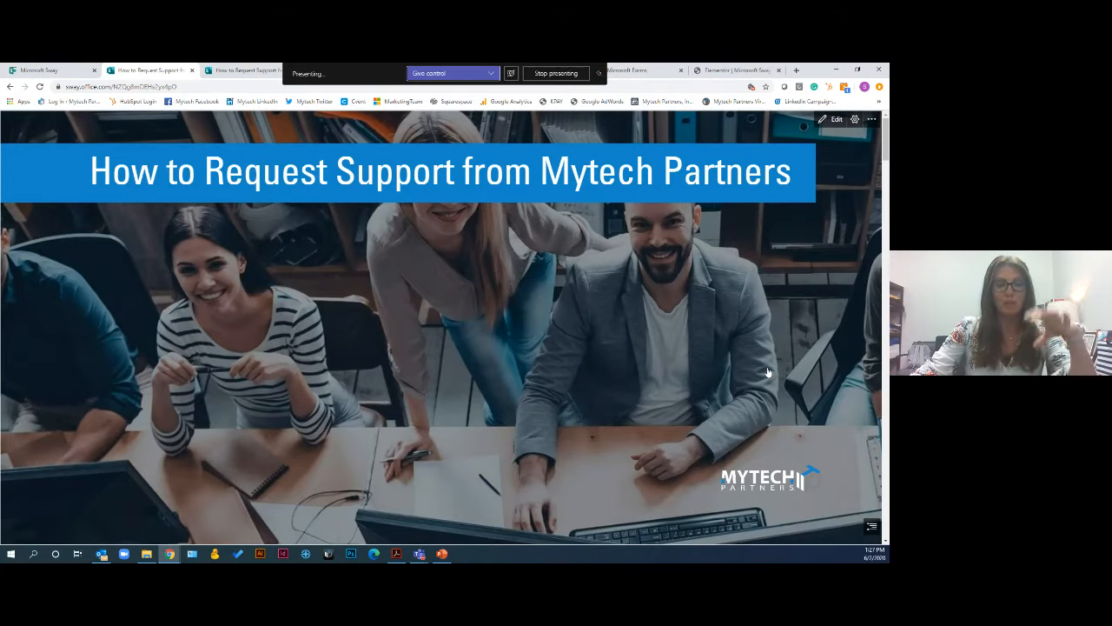
left_click(872, 530)
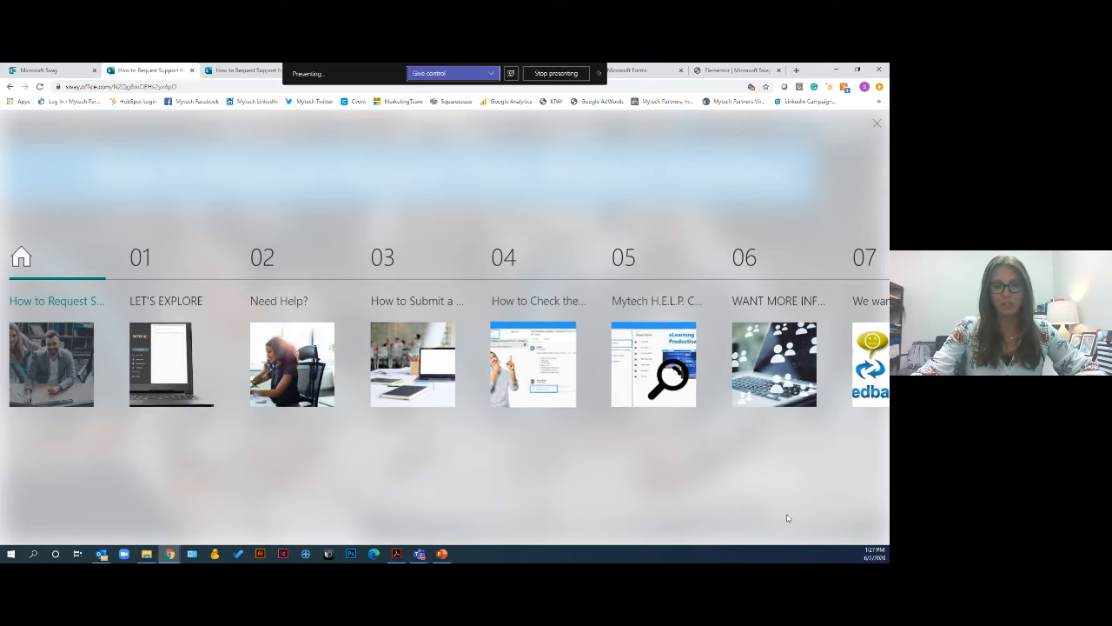
Go to the "We want your feedback!" section and look back through the played Sway up to "Need Help?"
left_click(871, 356)
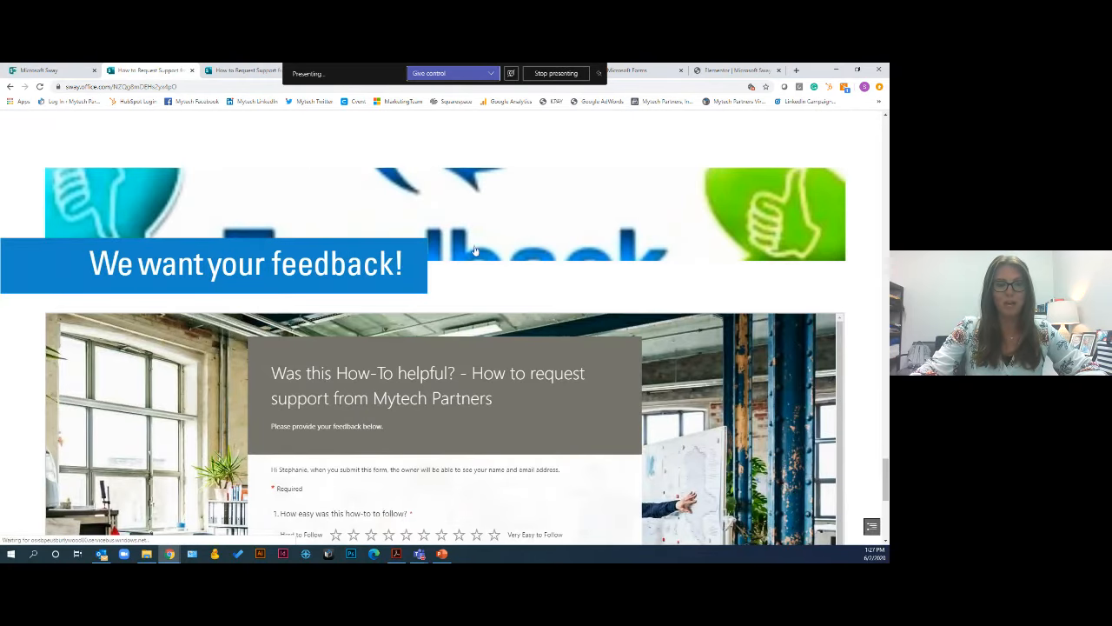
scroll(370, 266, "up", 8)
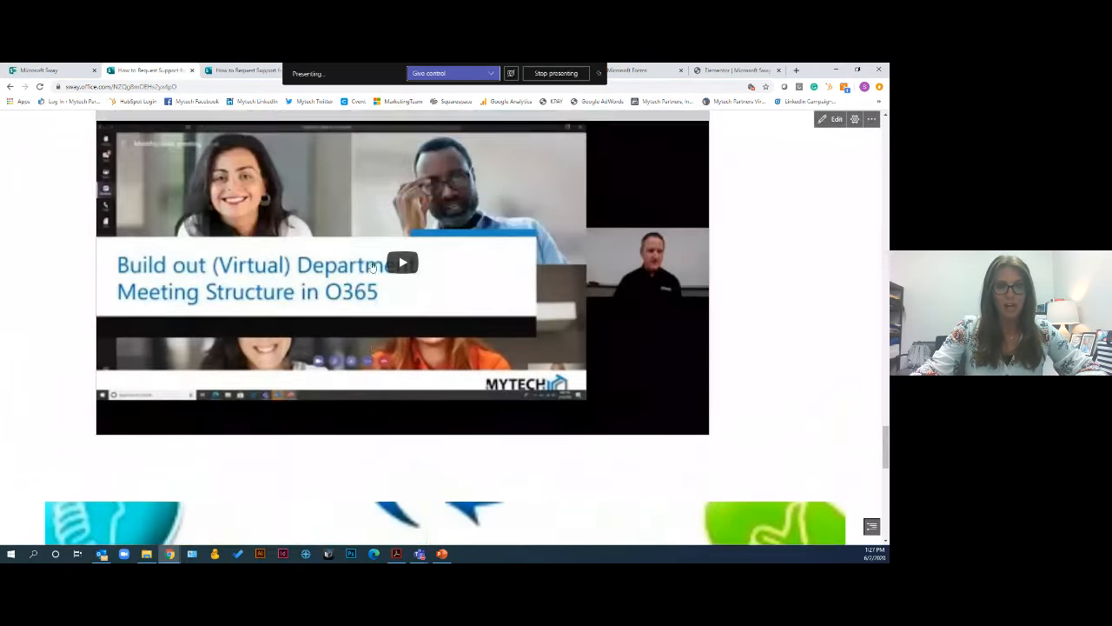
scroll(372, 266, "up", 20)
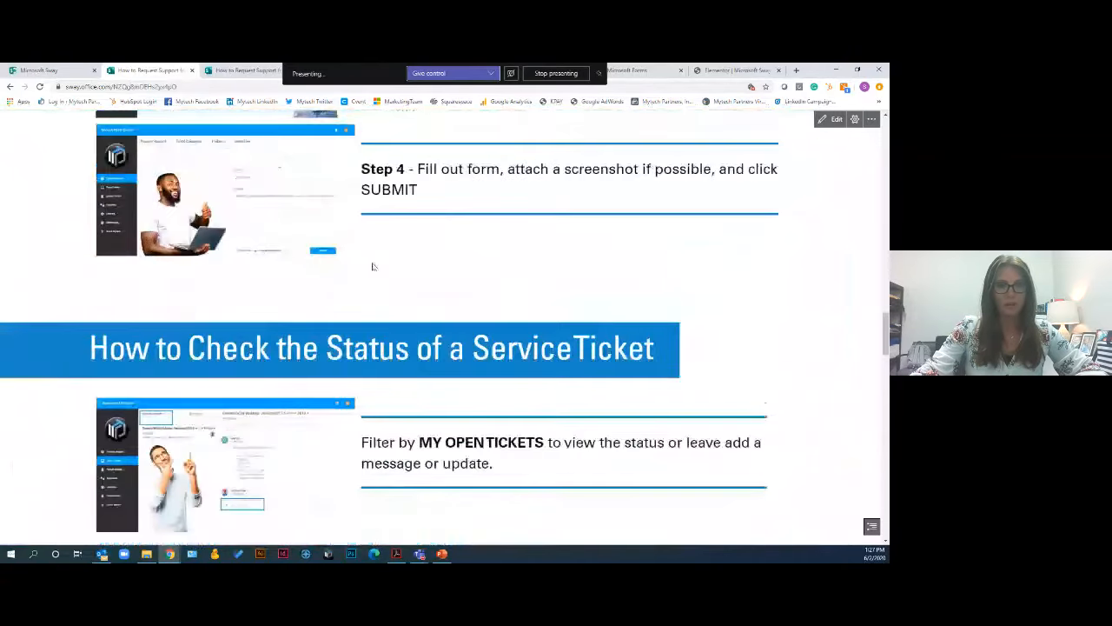
scroll(373, 267, "up", 5)
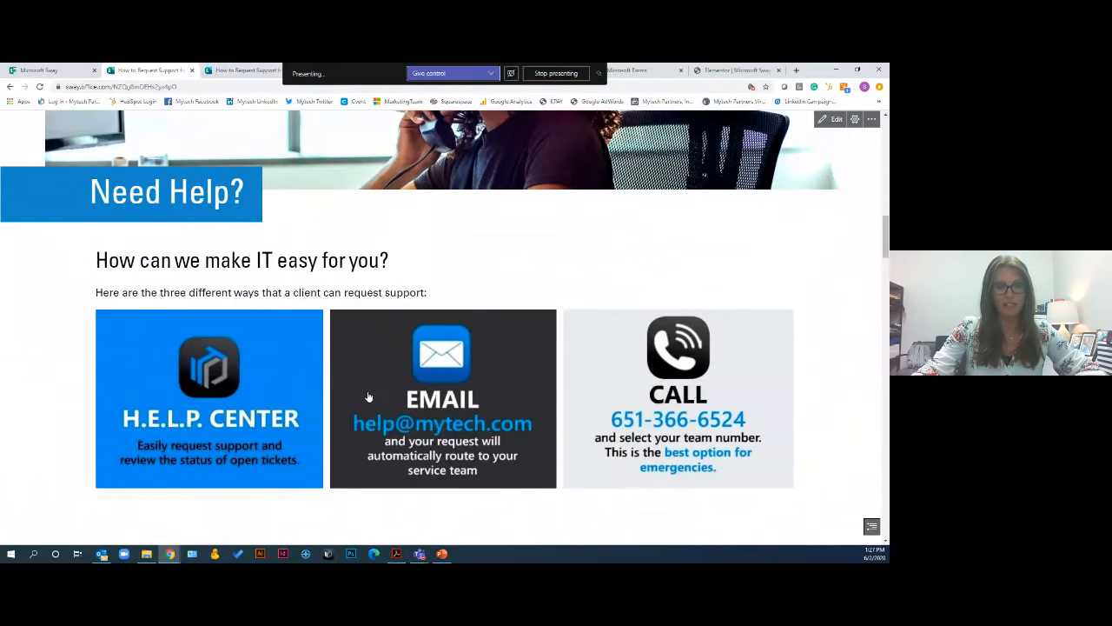
Enlarge and close the STEP 1 ticket screenshot, then review the Sway down to "WANT MORE INFORMATION AND HOW TO TRAINING?"
scroll(711, 396, "down", 5)
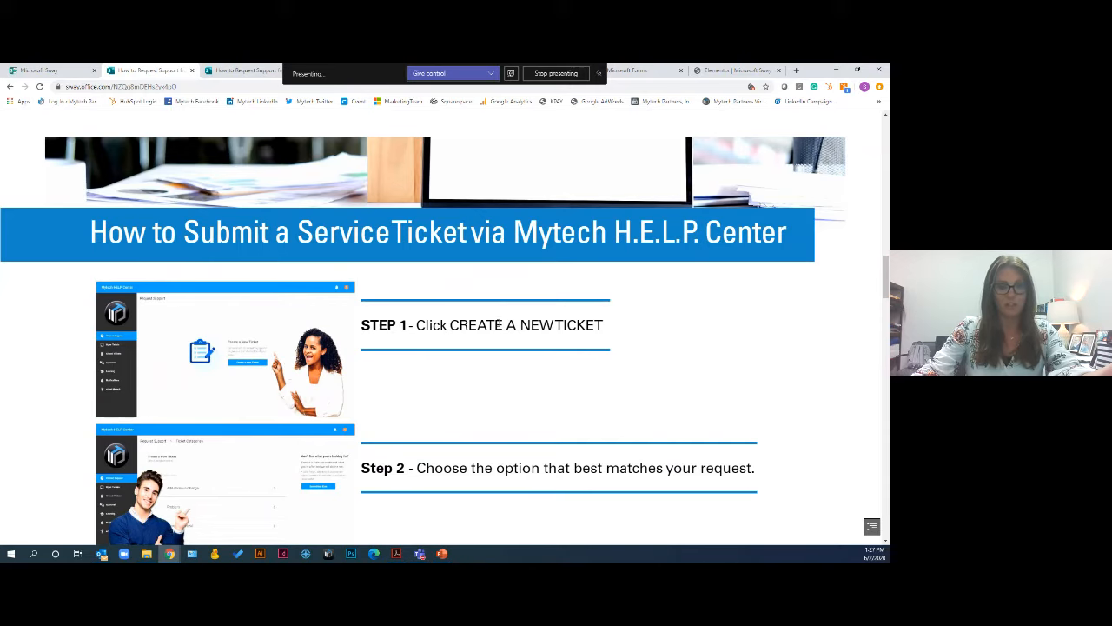
left_click(256, 340)
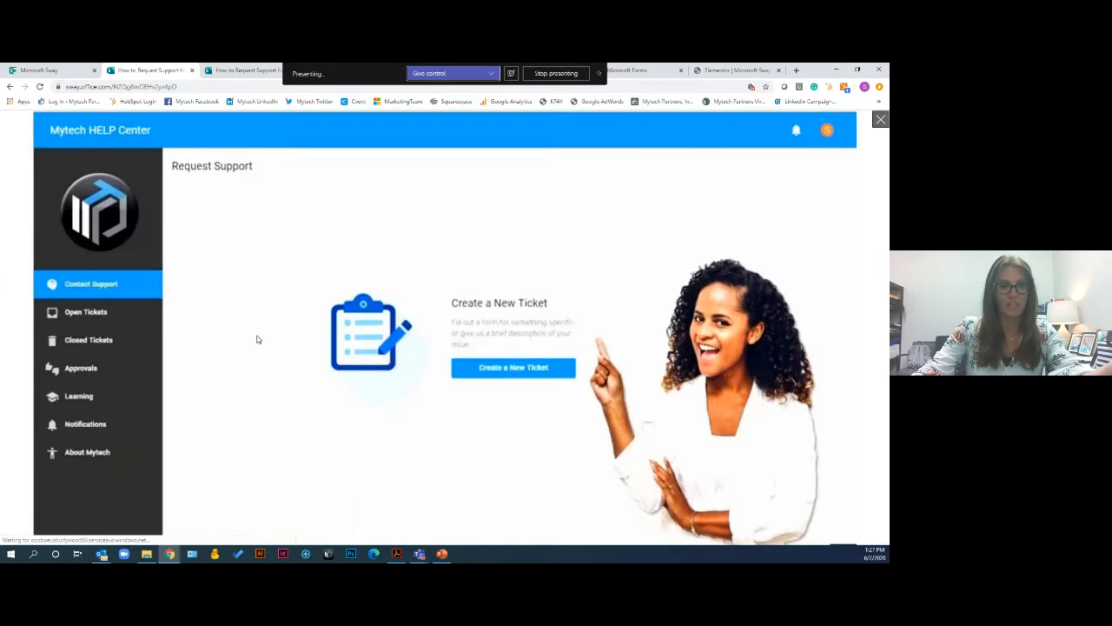
left_click(881, 119)
scroll(435, 343, "down", 4)
scroll(436, 344, "down", 5)
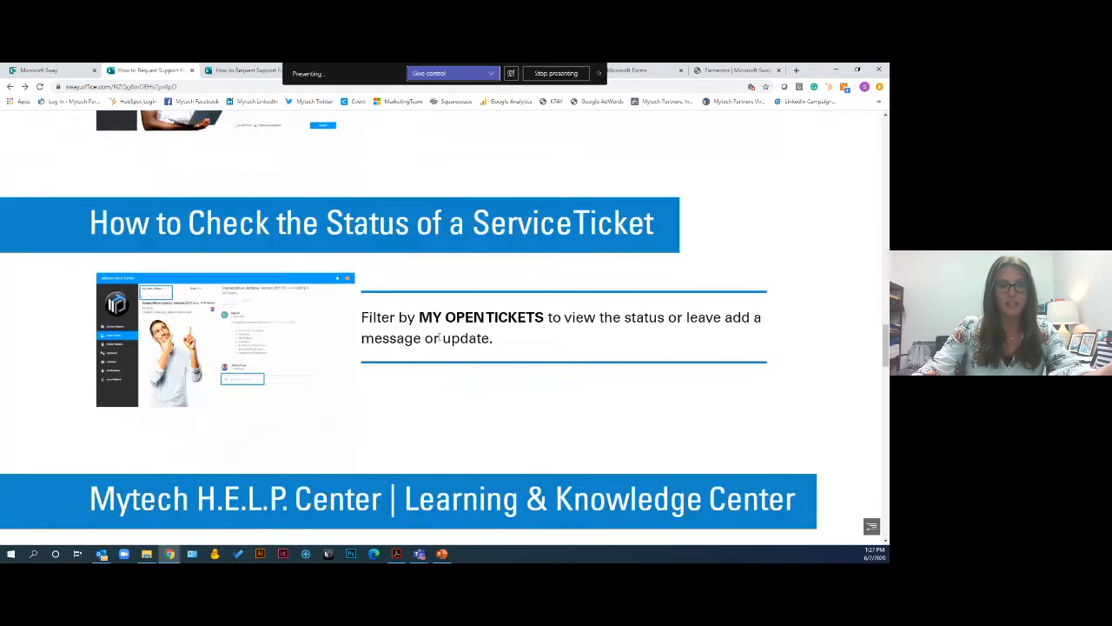
scroll(440, 338, "down", 6)
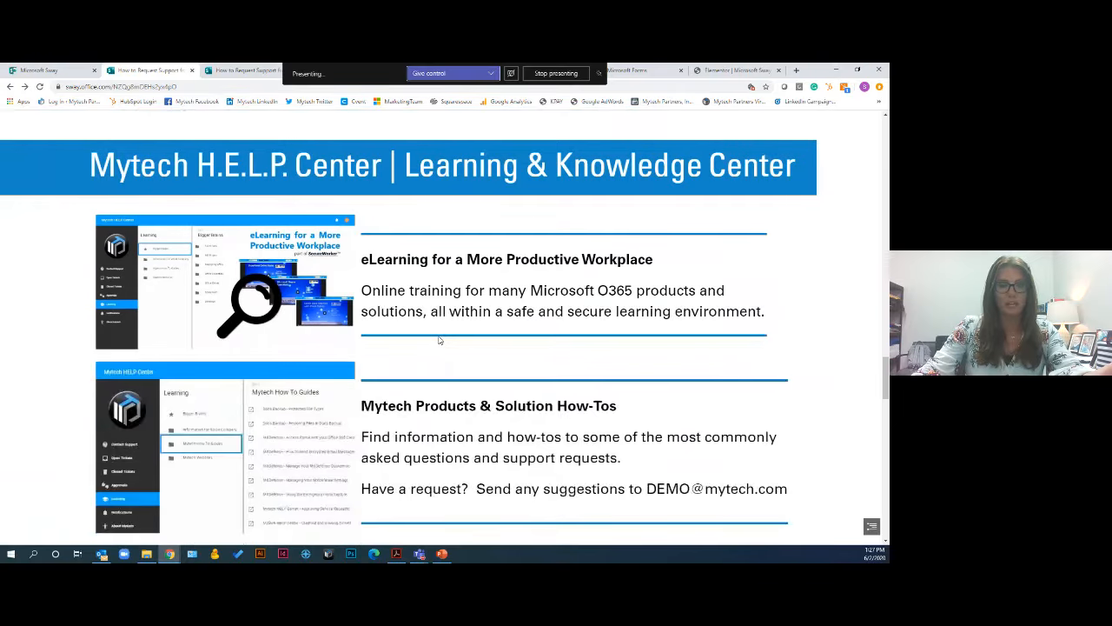
scroll(439, 339, "down", 3)
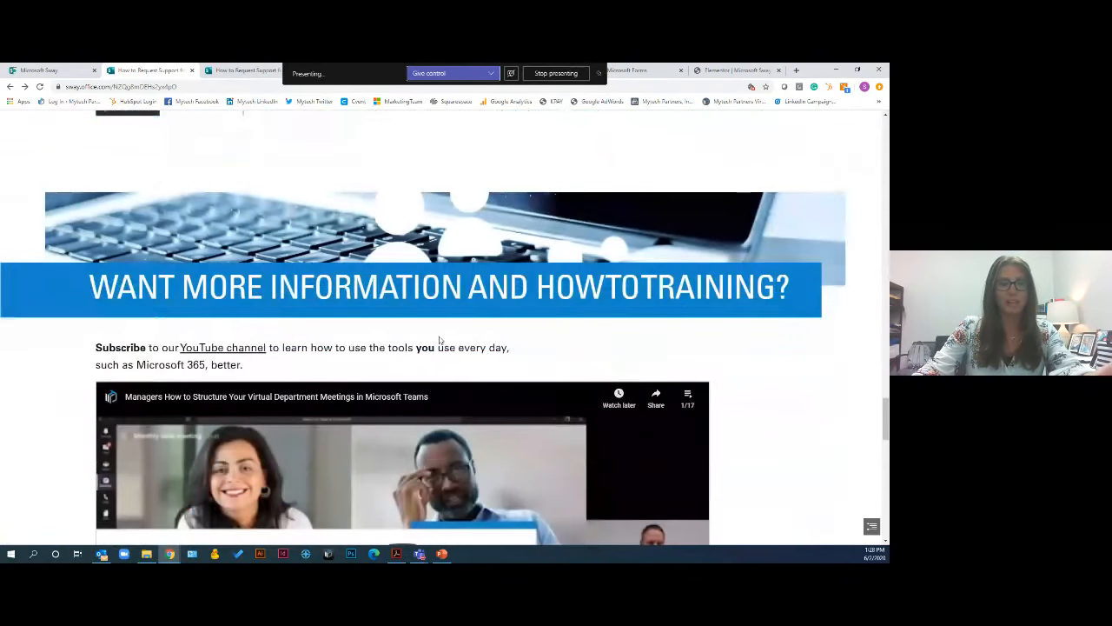
scroll(440, 339, "down", 1)
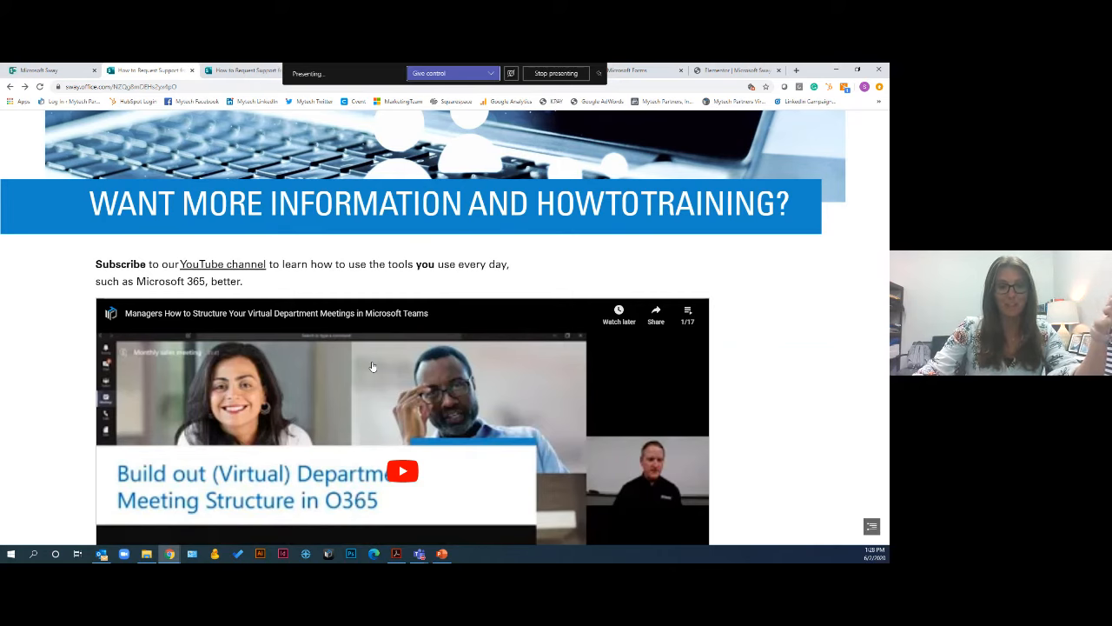
Examine the questions of the embedded "Was this How-To helpful?" form in the "We want your feedback!" section
scroll(727, 385, "down", 5)
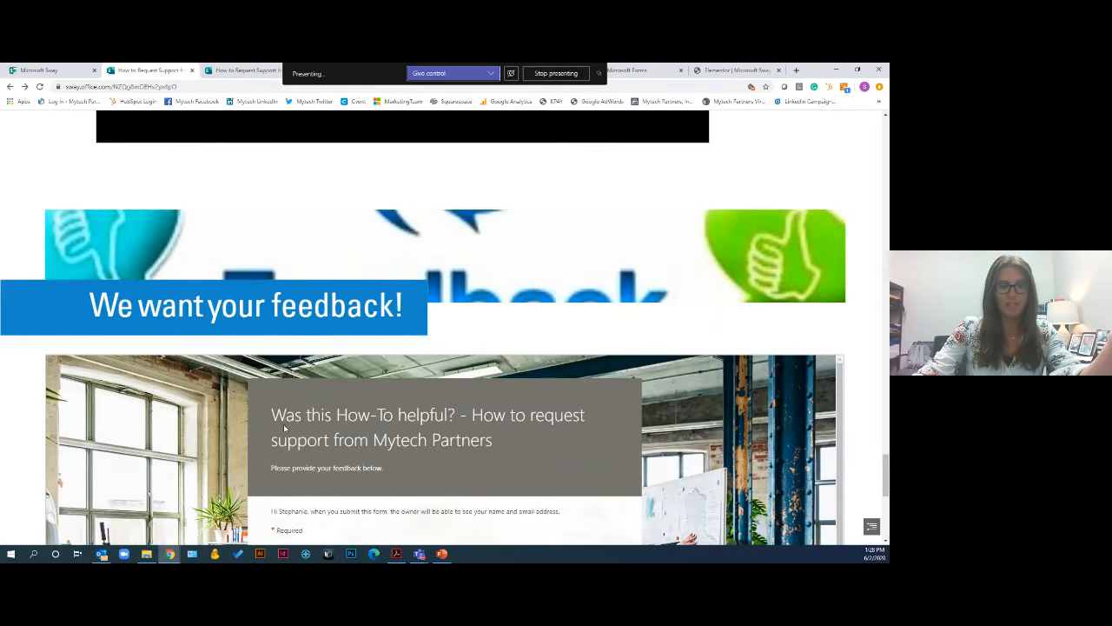
scroll(424, 409, "down", 2)
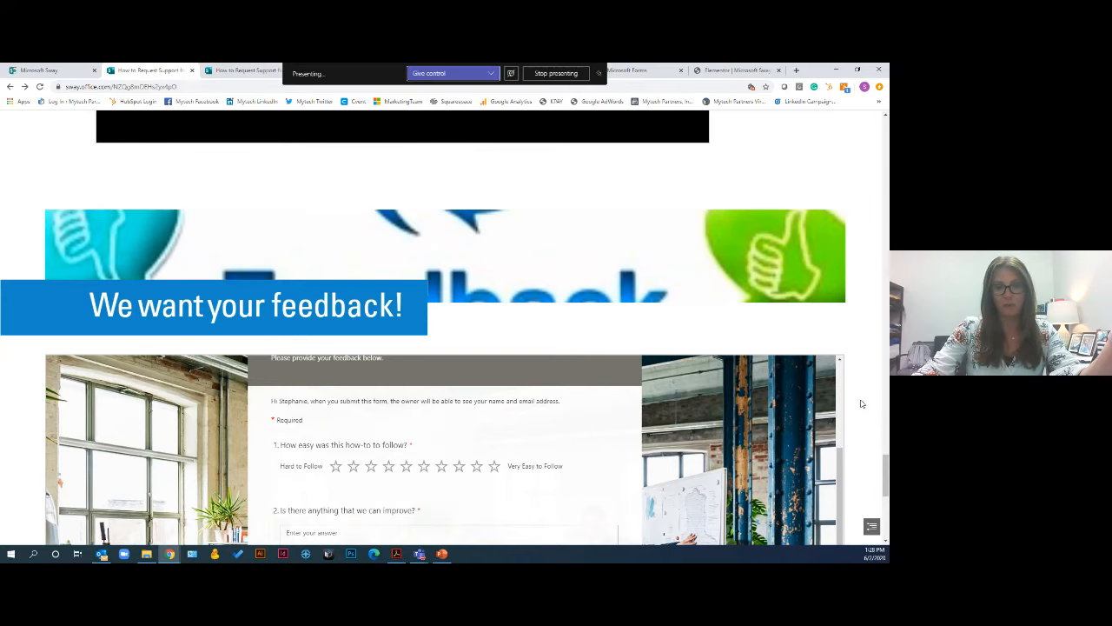
scroll(880, 480, "down", 3)
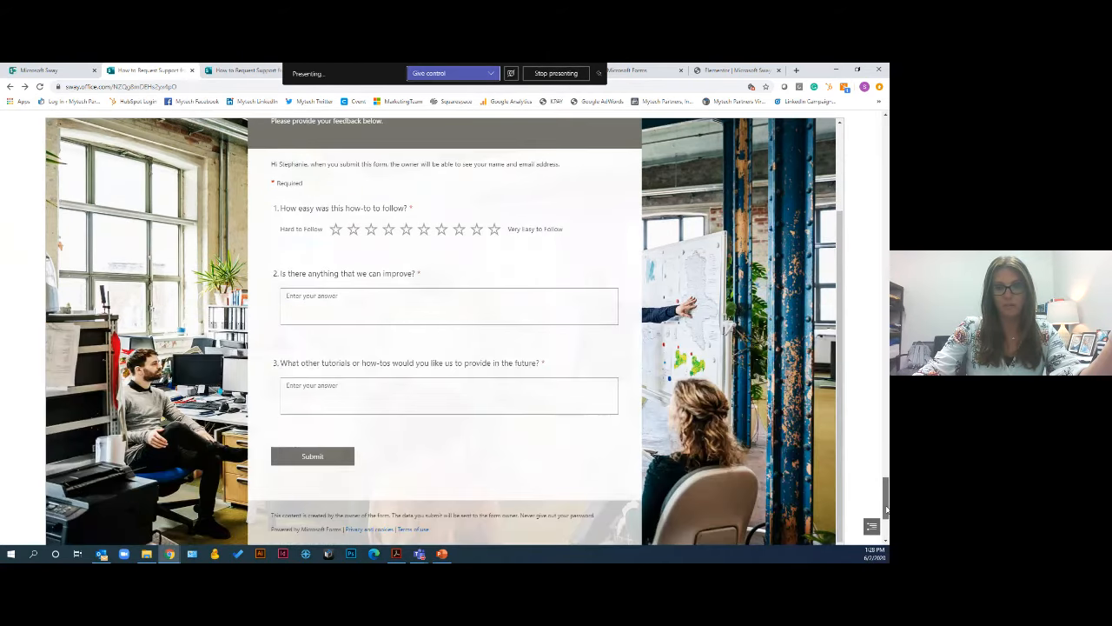
scroll(321, 371, "up", 5)
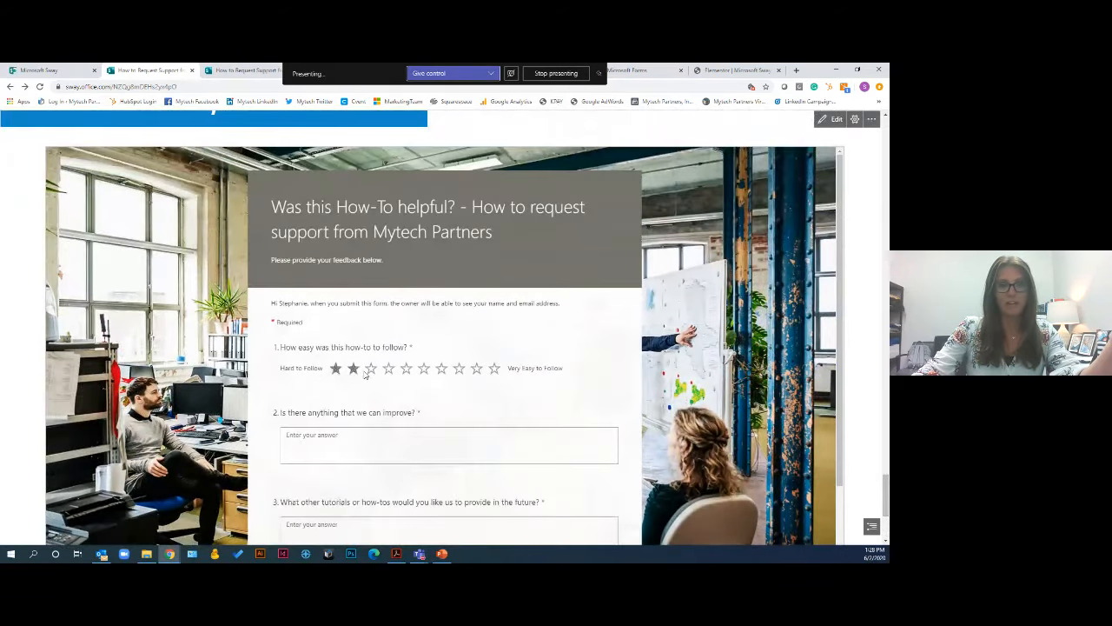
scroll(367, 320, "down", 1)
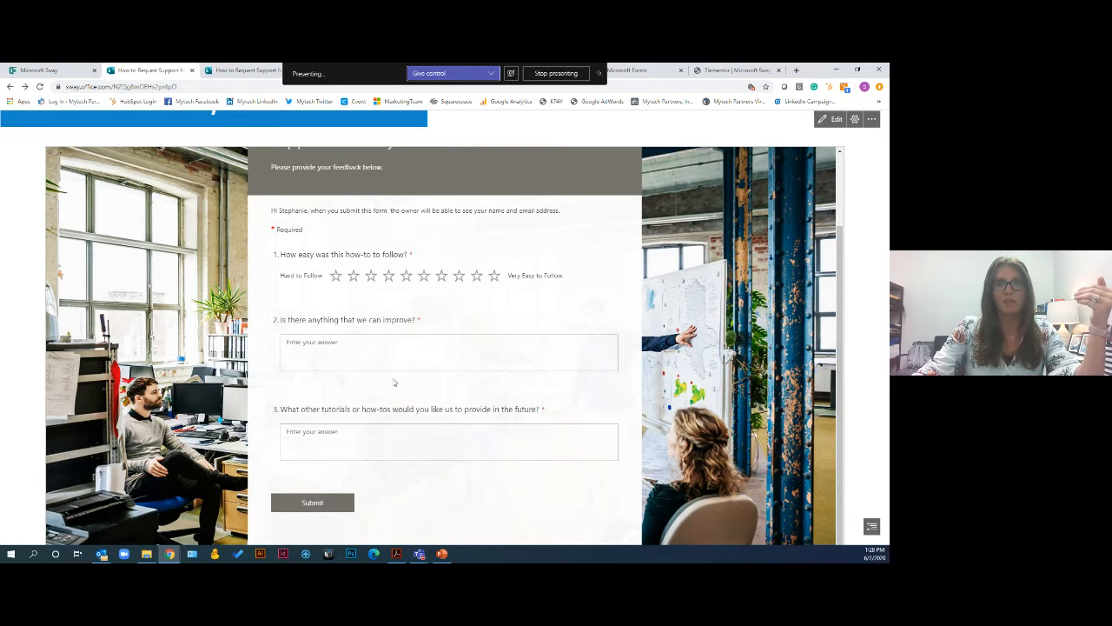
scroll(739, 143, "up", 10)
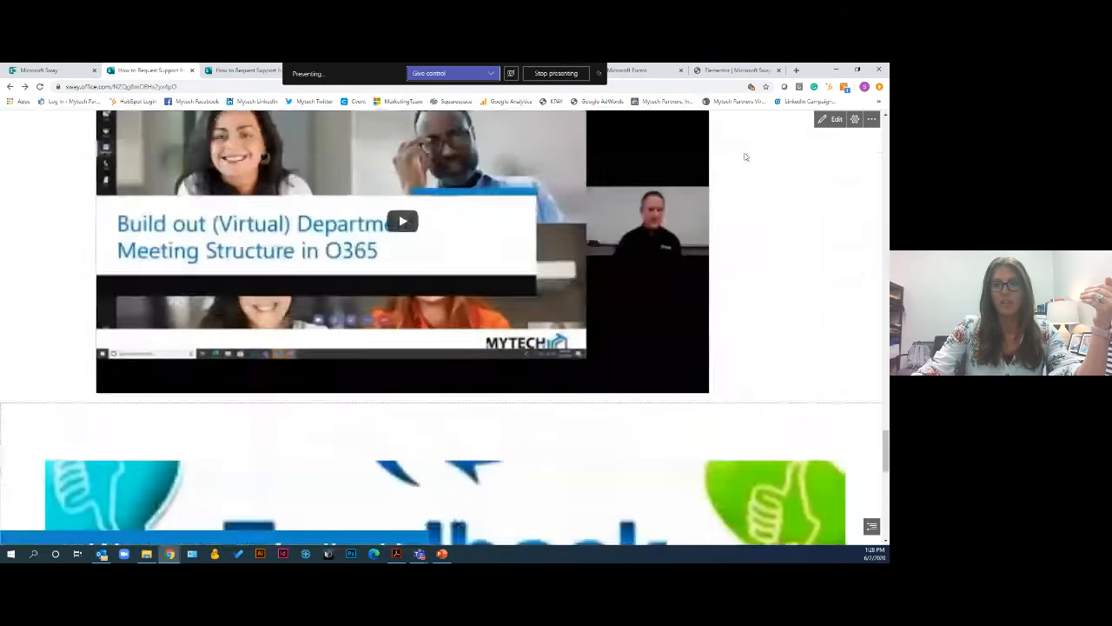
Return to editing the Sway, open its sharing options, and select the view link for anyone with a link
left_click_drag(886, 427, 861, 137)
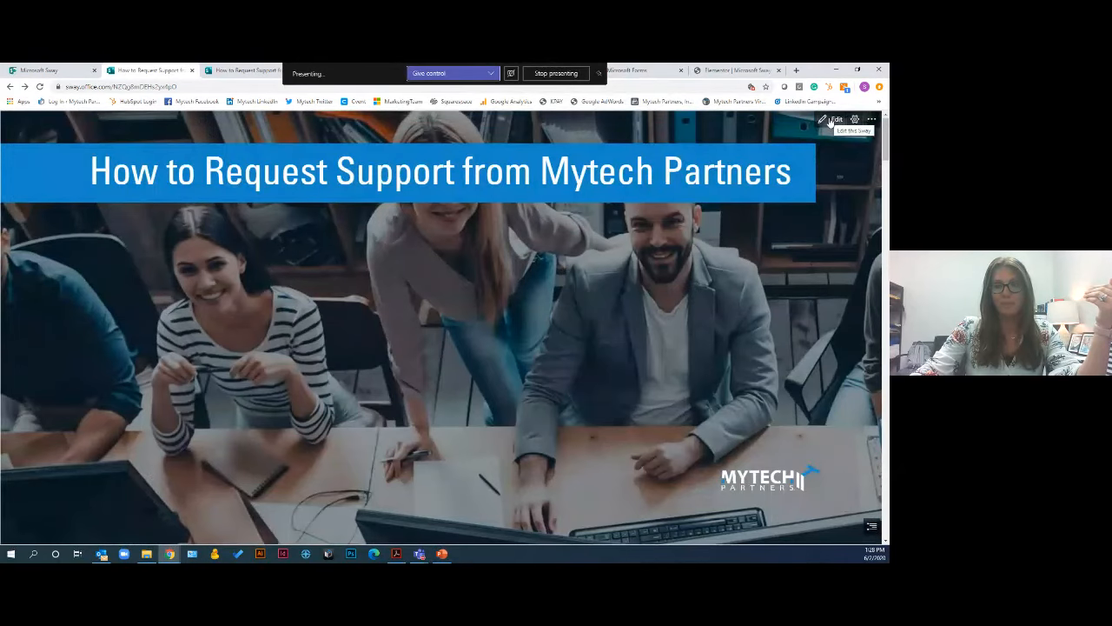
left_click(833, 120)
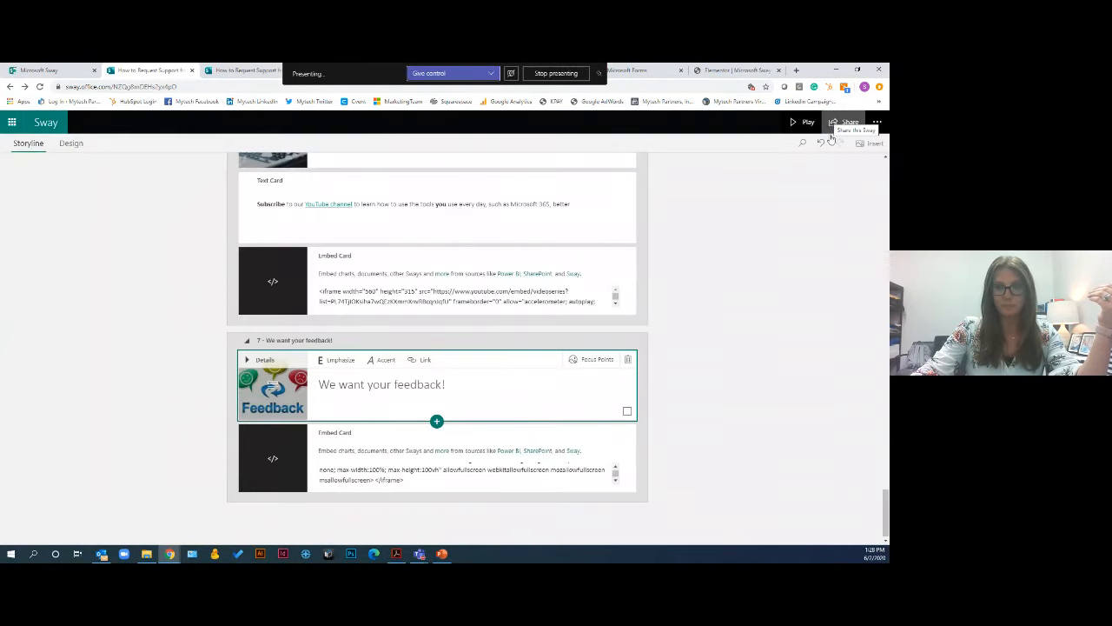
left_click(850, 123)
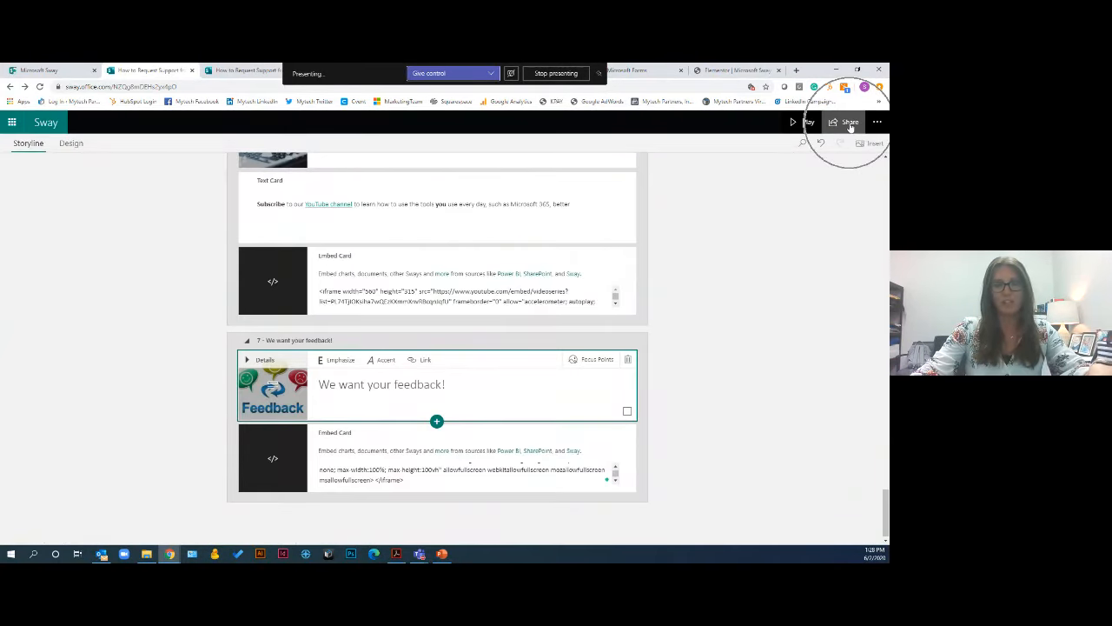
left_click(850, 124)
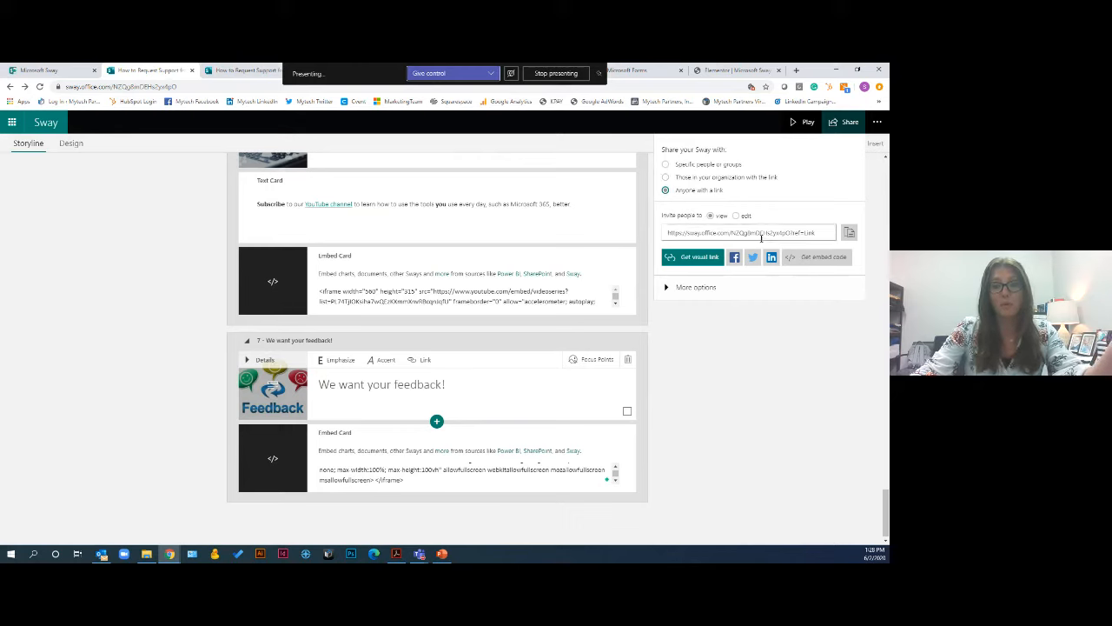
left_click(794, 233)
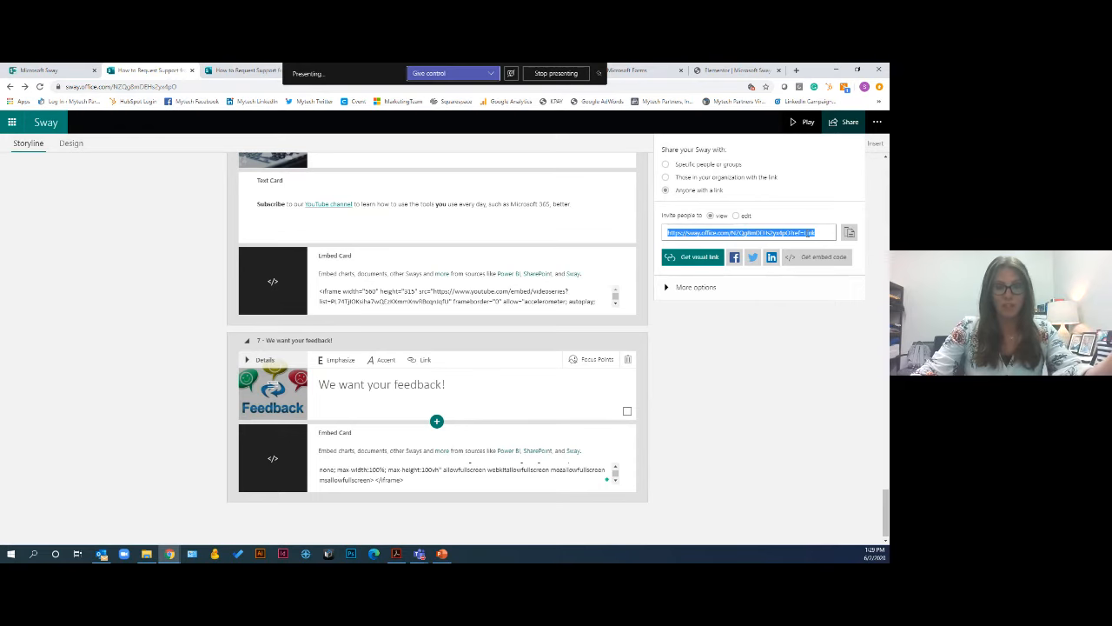
Preview the Sway's visual link thumbnail and its embed code, closing each without copying
left_click(696, 258)
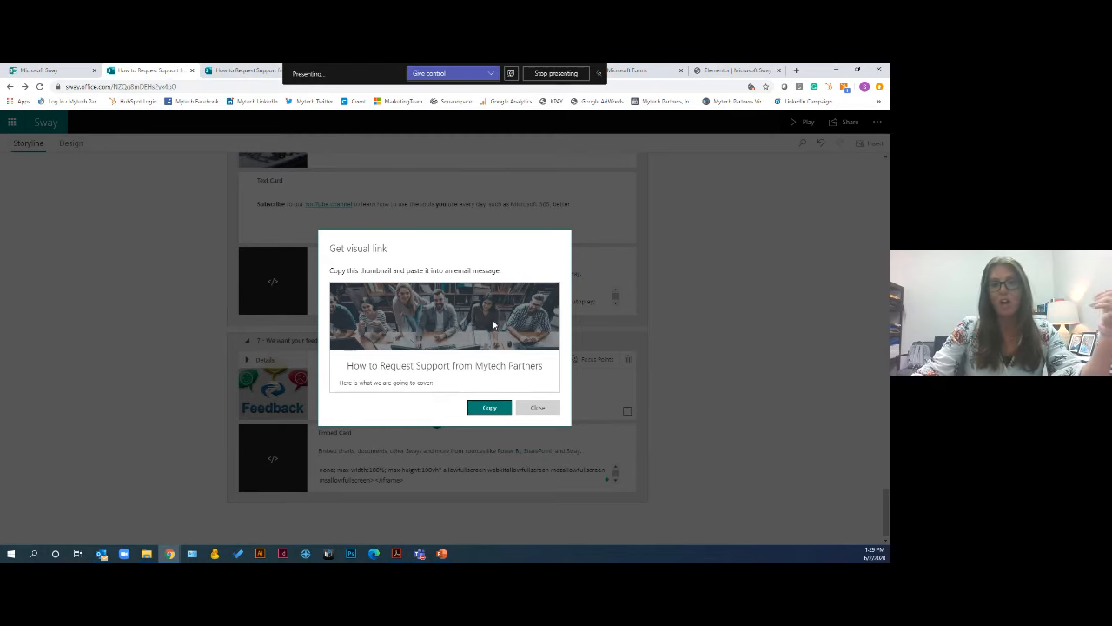
left_click(539, 408)
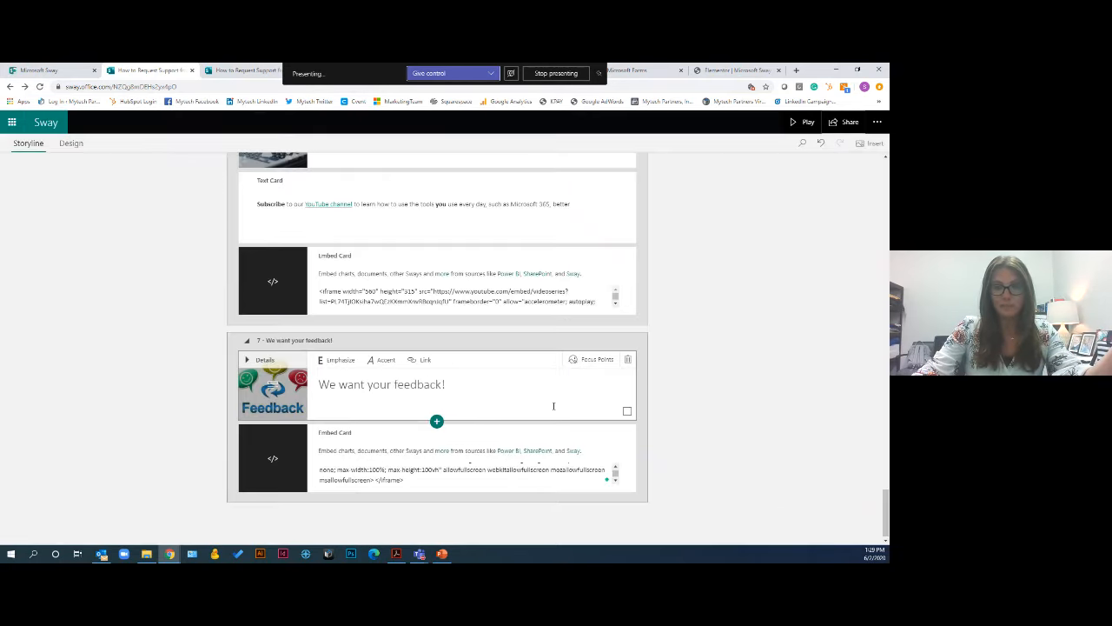
left_click(848, 123)
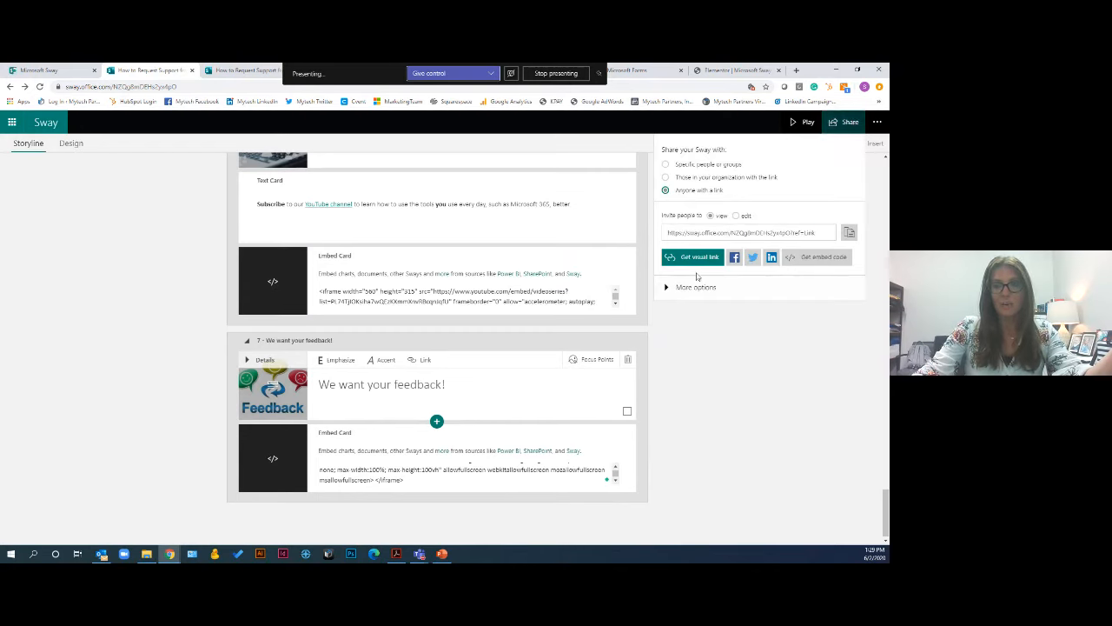
left_click(812, 263)
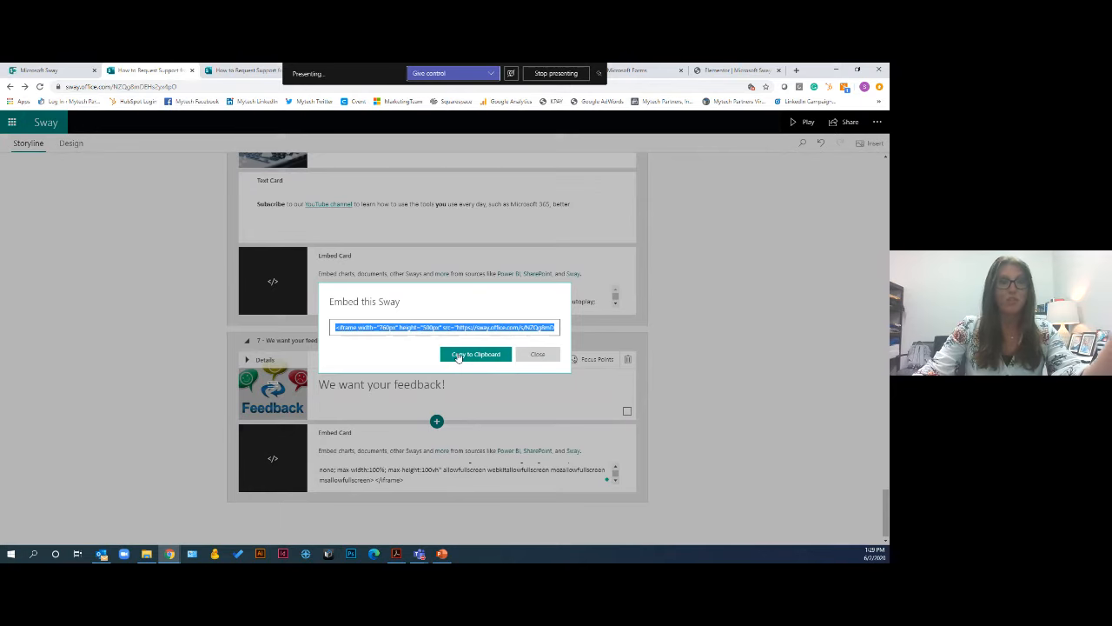
left_click(534, 354)
Copy the Sway's embed code from its sharing options
left_click(840, 124)
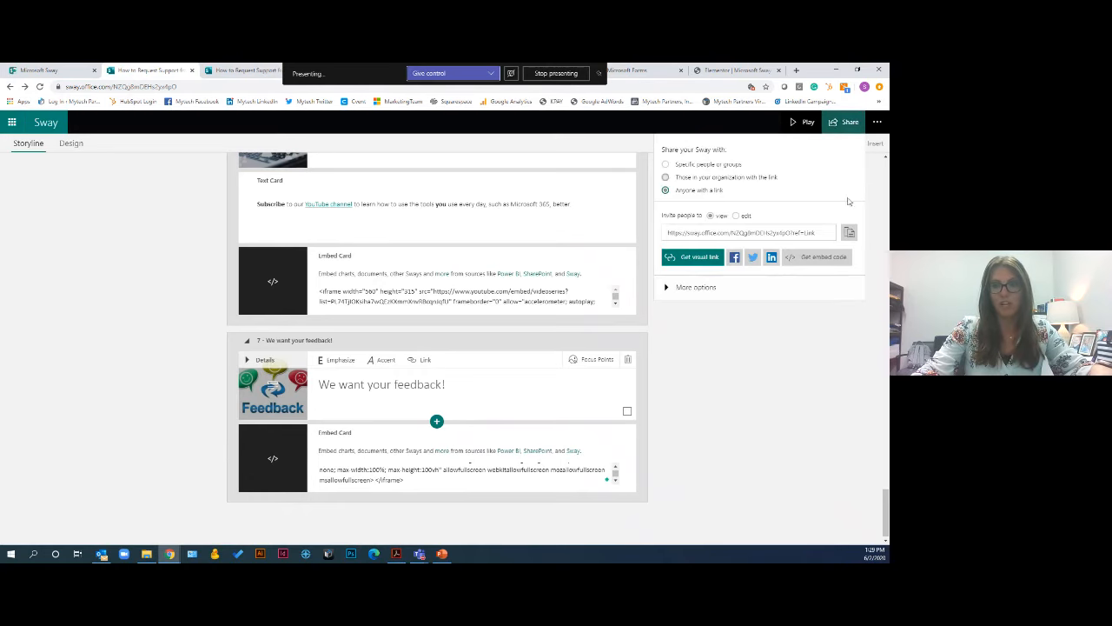
left_click(813, 259)
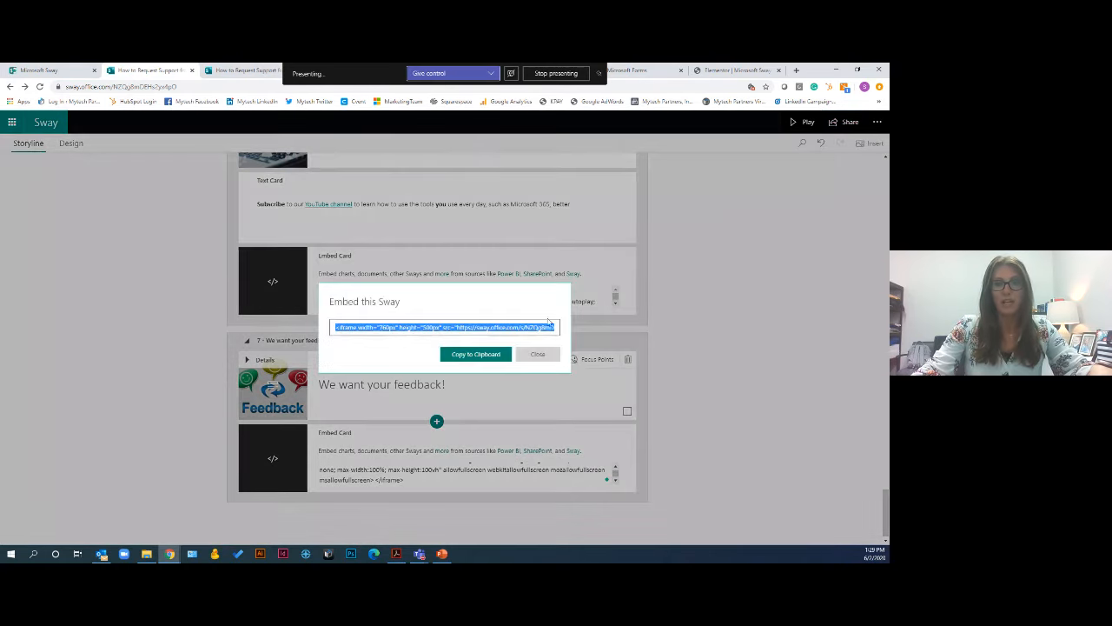
left_click(459, 357)
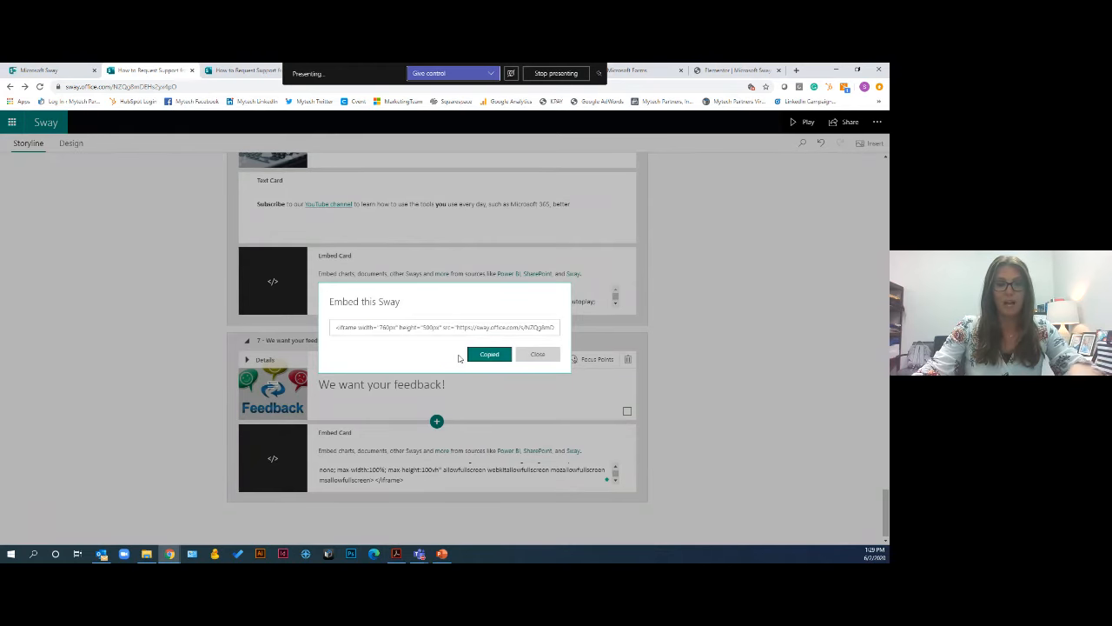
Switch to Elementor, add an HTML widget to the "Microsoft Sway DEMO page", and paste the Sway embed code into it
left_click(726, 71)
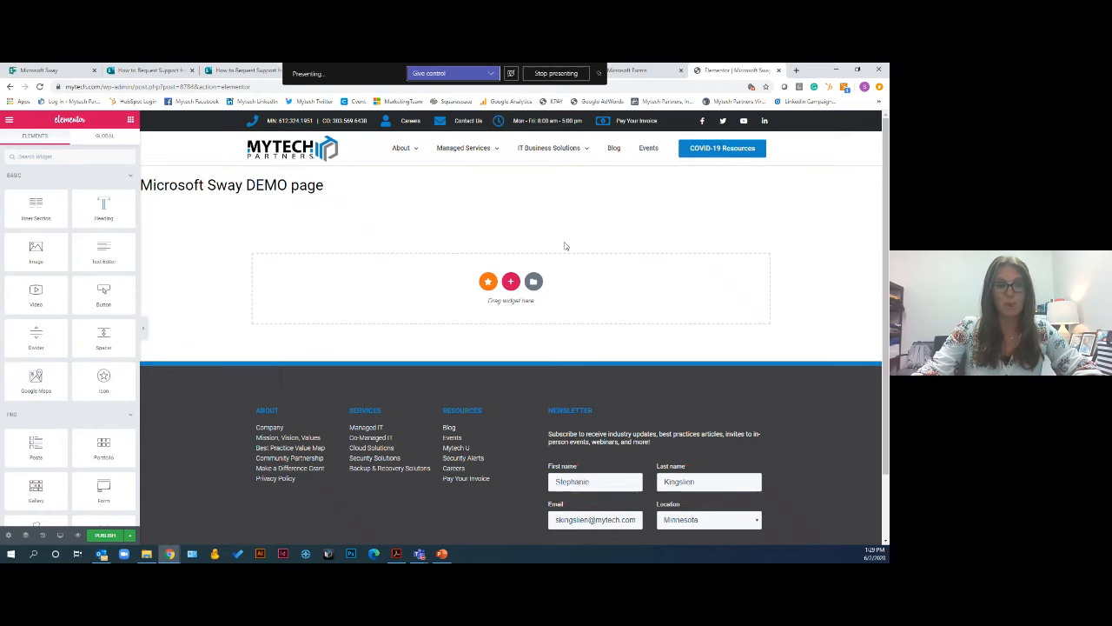
left_click(56, 156)
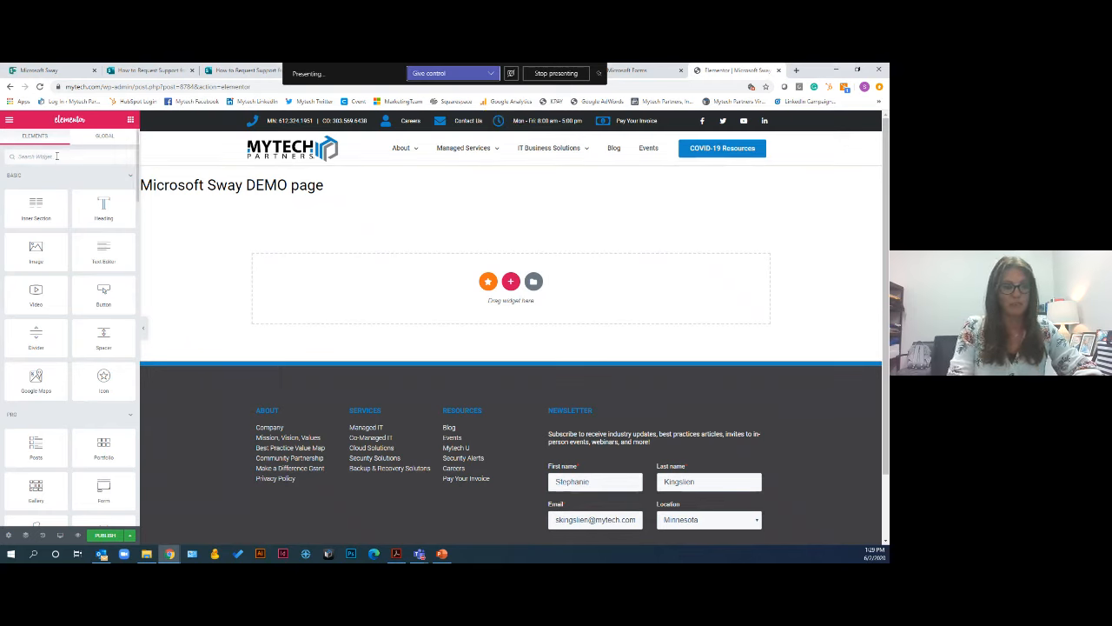
type("html")
left_click_drag(40, 181, 458, 275)
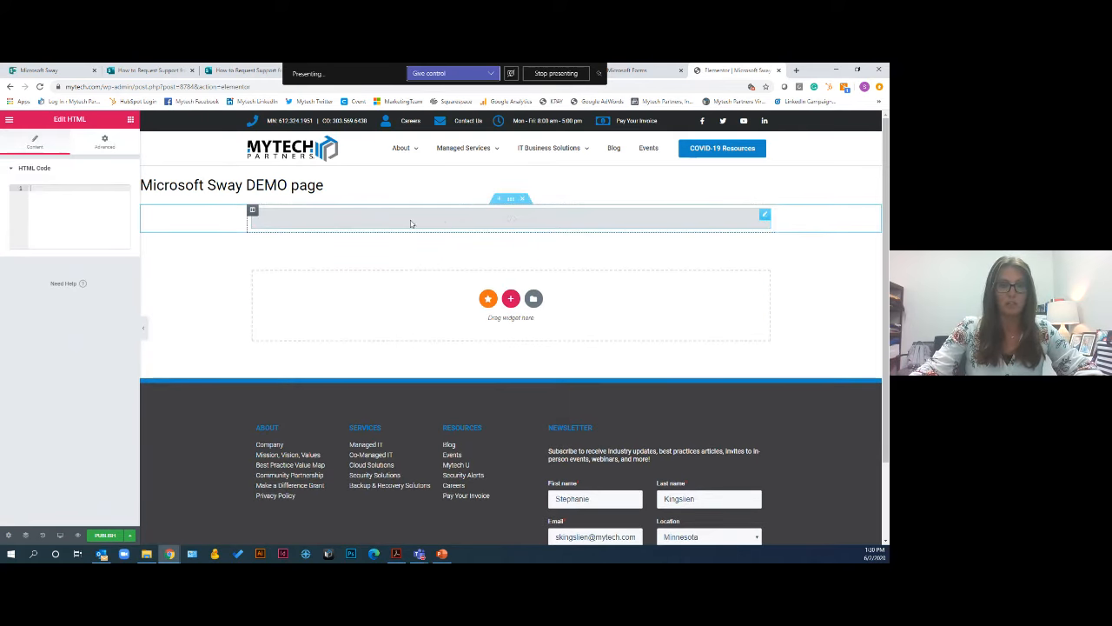
left_click(54, 214)
key("ctrl+v")
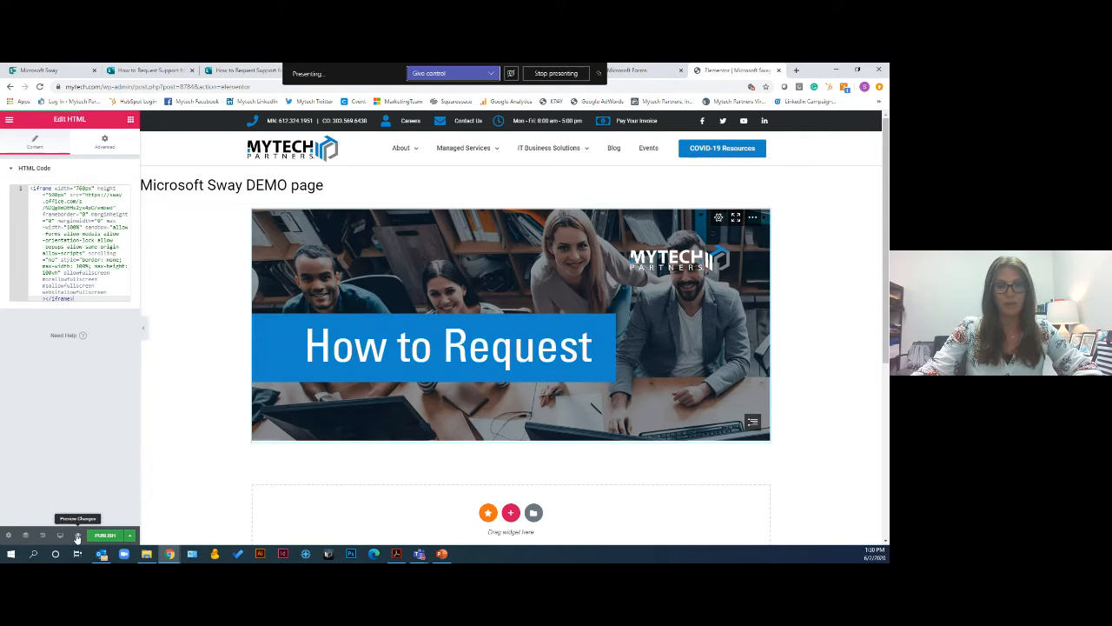
Preview the changes to the "Microsoft Sway DEMO page" and look over the embedded Sway
left_click(78, 538)
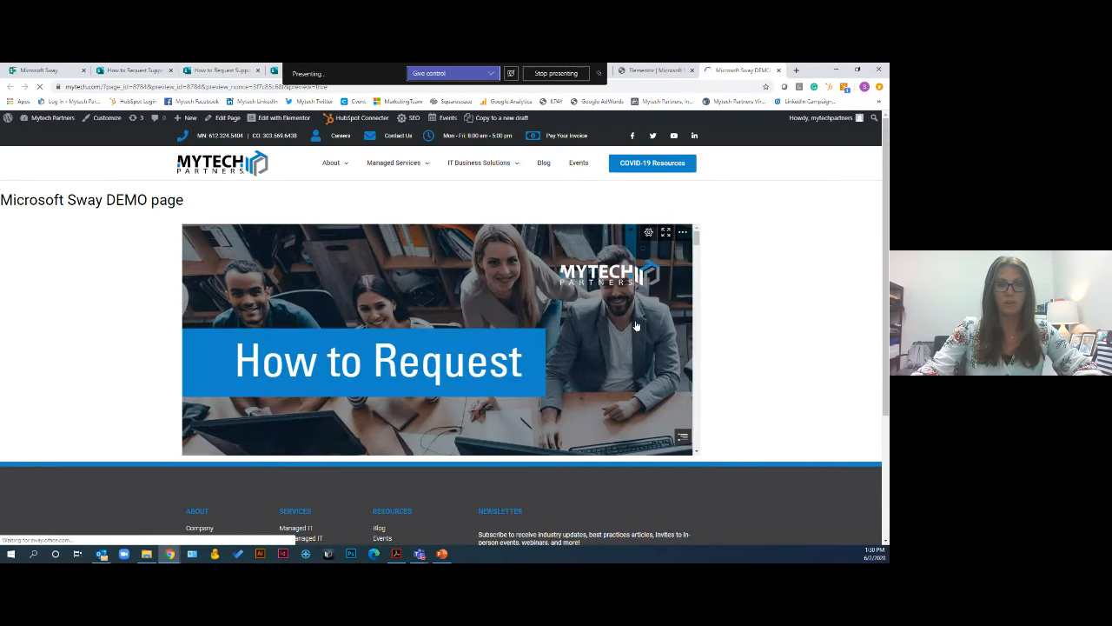
scroll(718, 296, "down", 3)
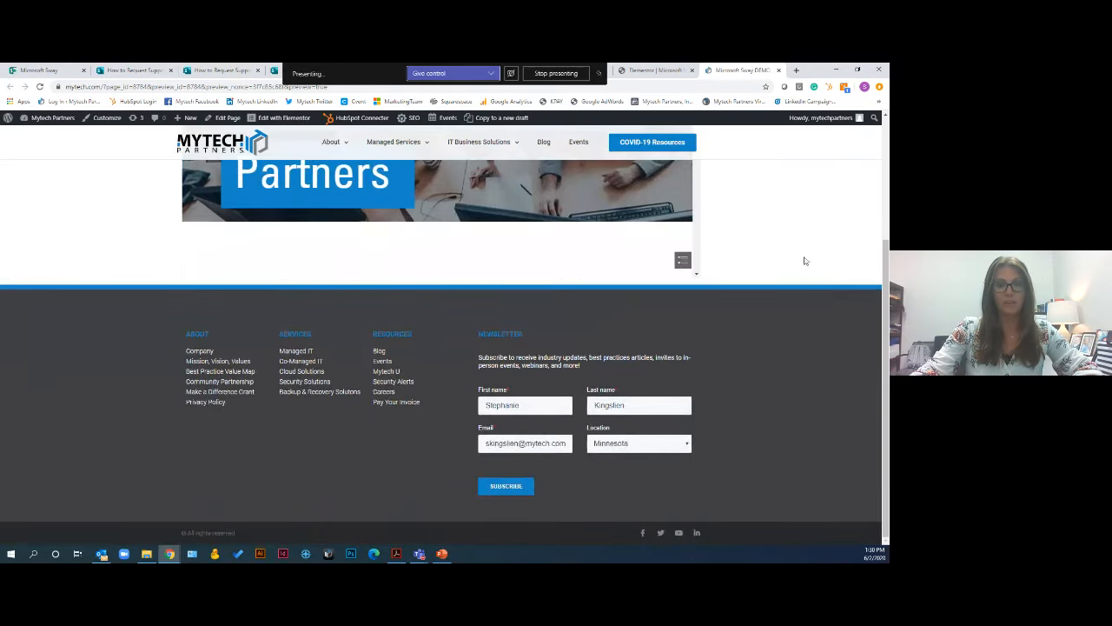
scroll(886, 261, "up", 2)
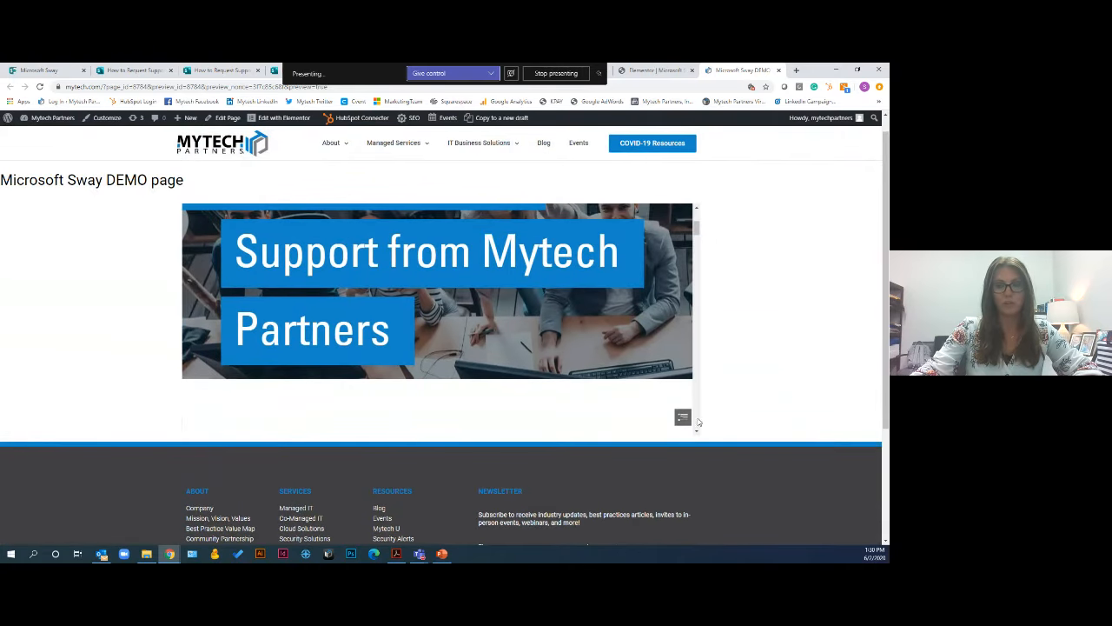
Read through the embedded Sway on the demo page, from its title through the service ticket steps
scroll(696, 431, "down", 3)
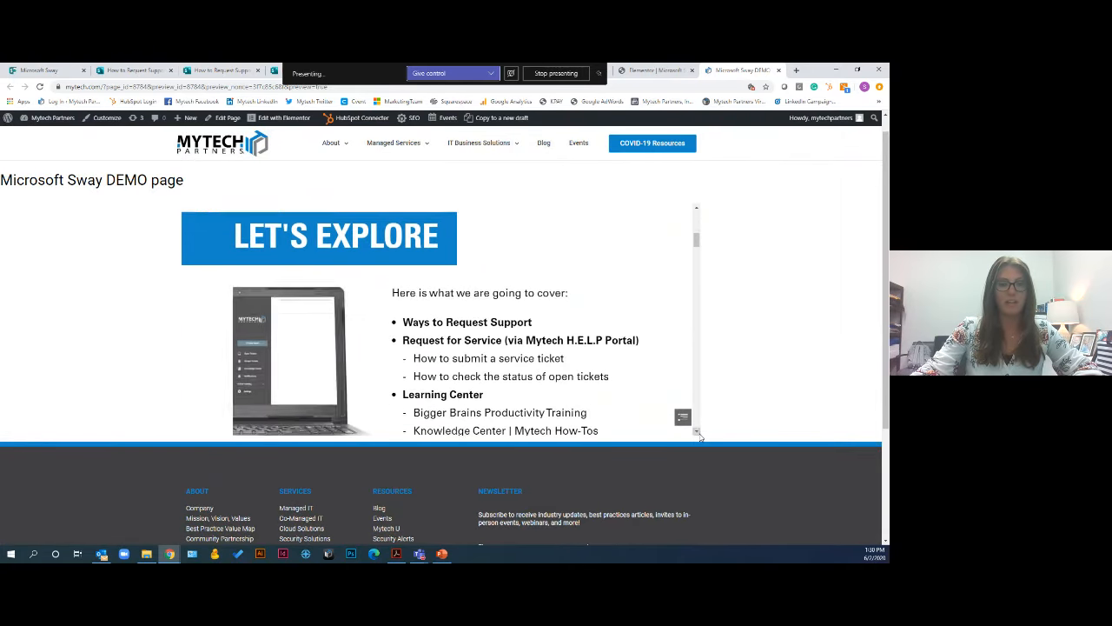
scroll(696, 432, "down", 5)
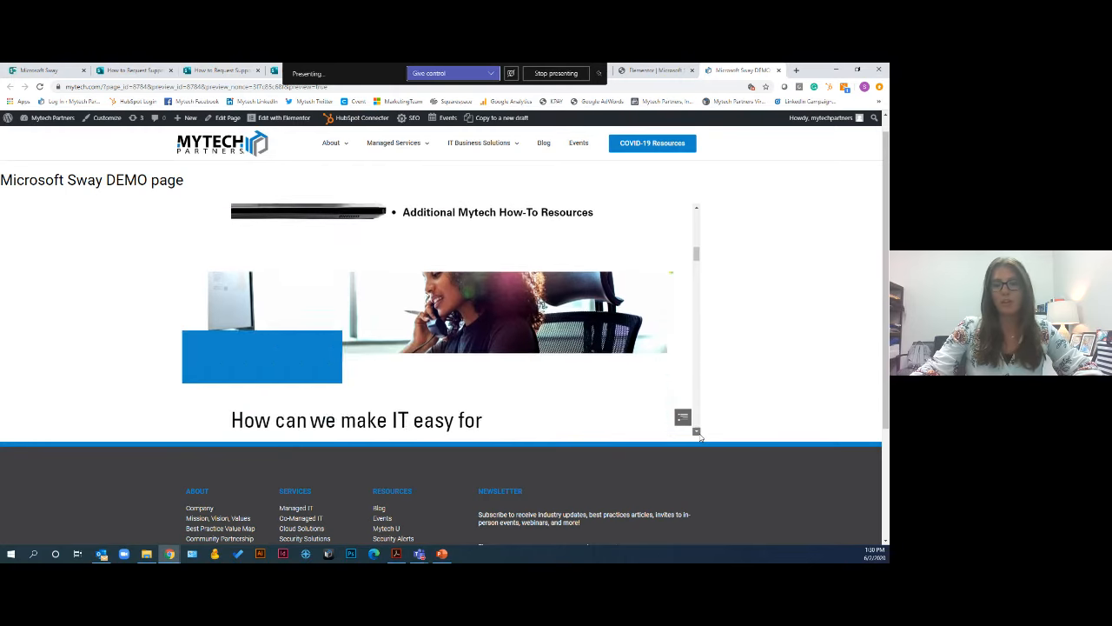
scroll(700, 434, "down", 1)
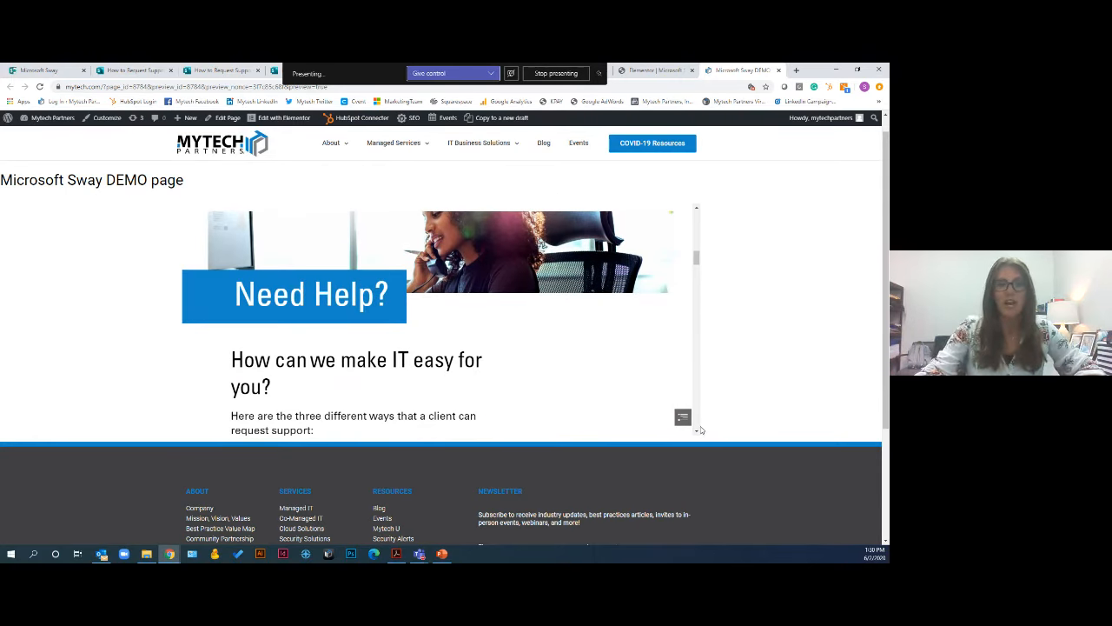
scroll(699, 431, "down", 5)
scroll(698, 432, "down", 5)
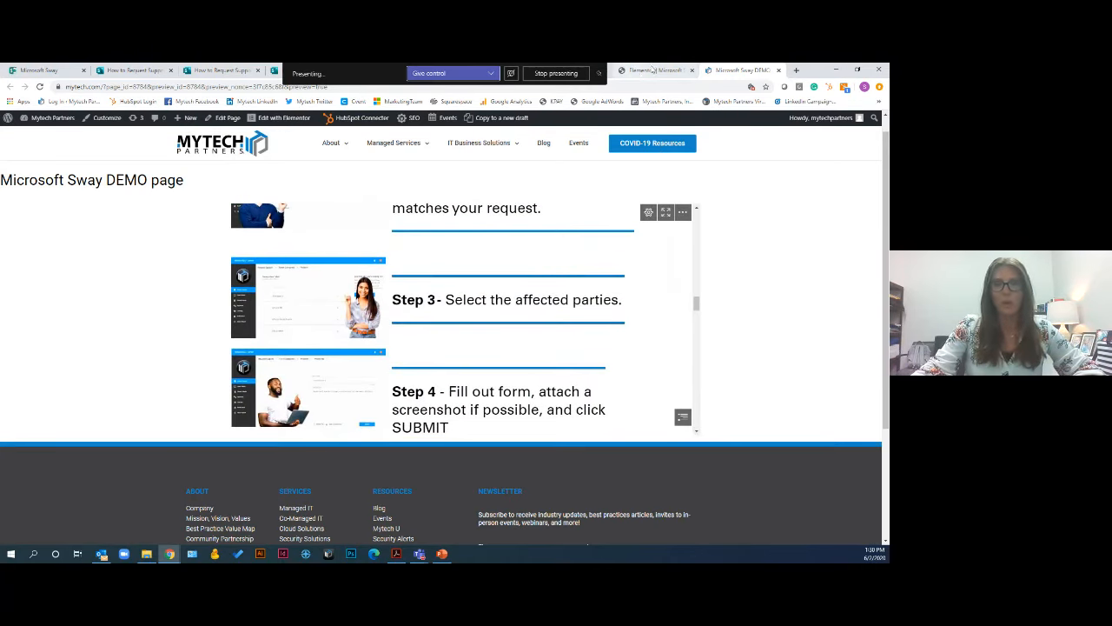
Return to the Sway editor, close the embed code dialog, and view the analytics for My Sways on the Sway home page
left_click(46, 70)
left_click(124, 70)
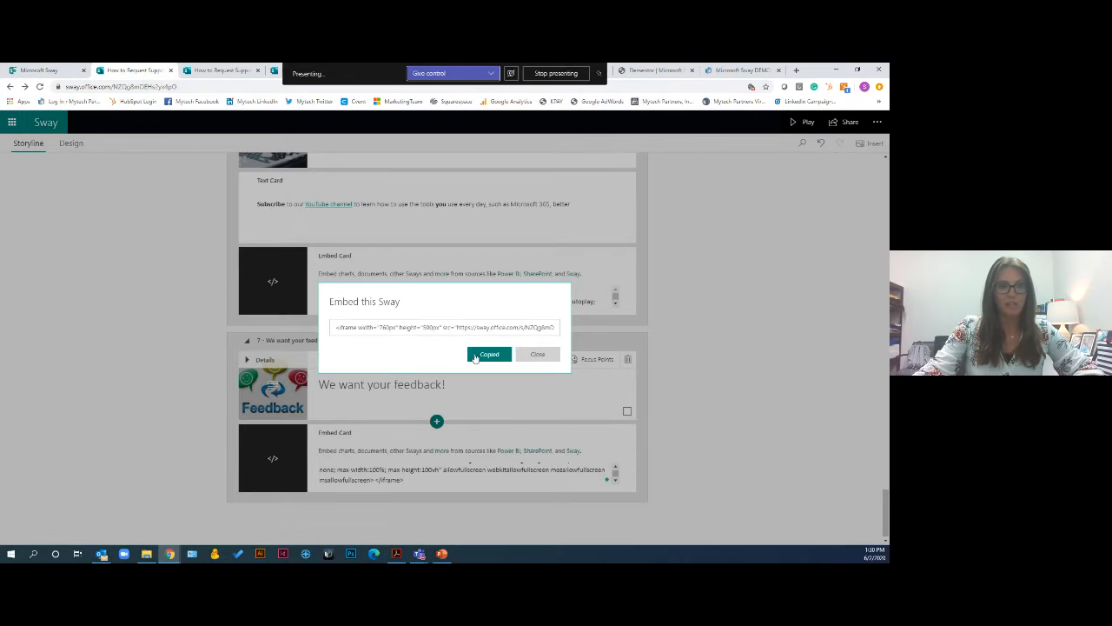
left_click(538, 354)
left_click(47, 123)
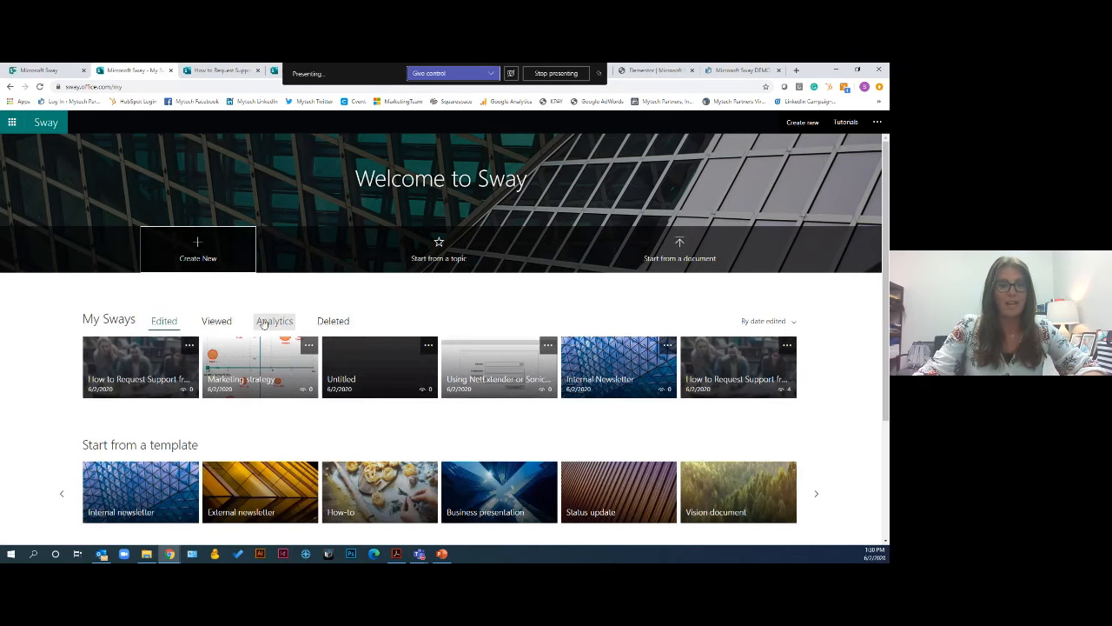
left_click(288, 326)
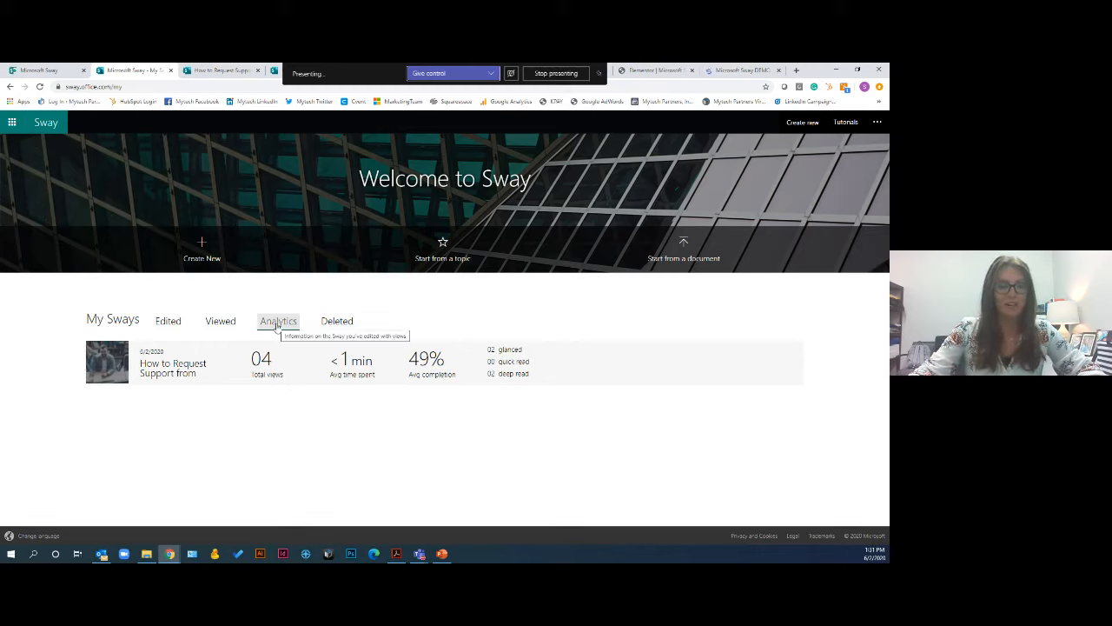
Switch to the PowerPoint presentation and browse the slide thumbnails to the summary and recommended action items
left_click(439, 562)
scroll(70, 463, "down", 3)
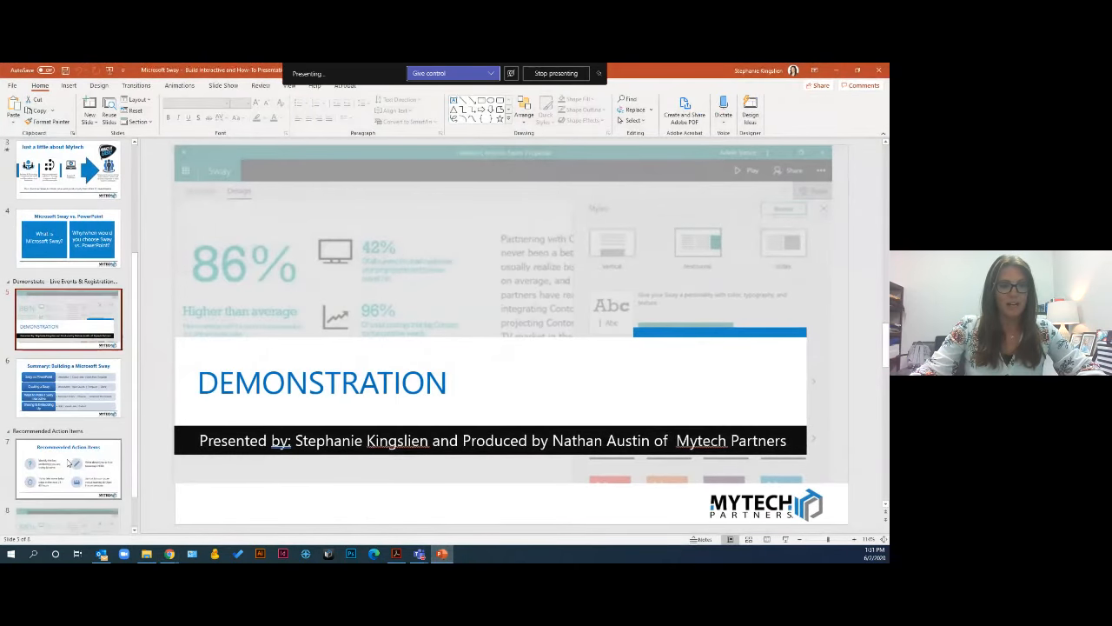